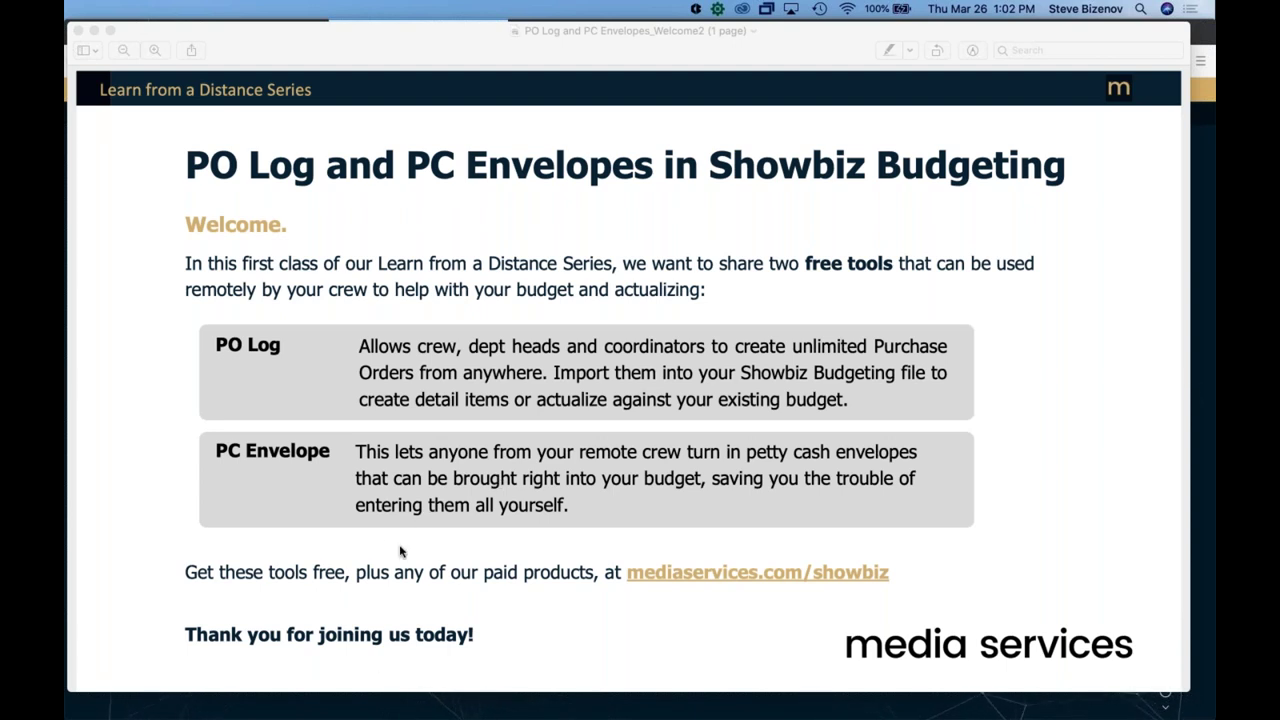
- Open the Showbiz Software products page on mediaservices.com in Firefox
mouse_move(272, 716)
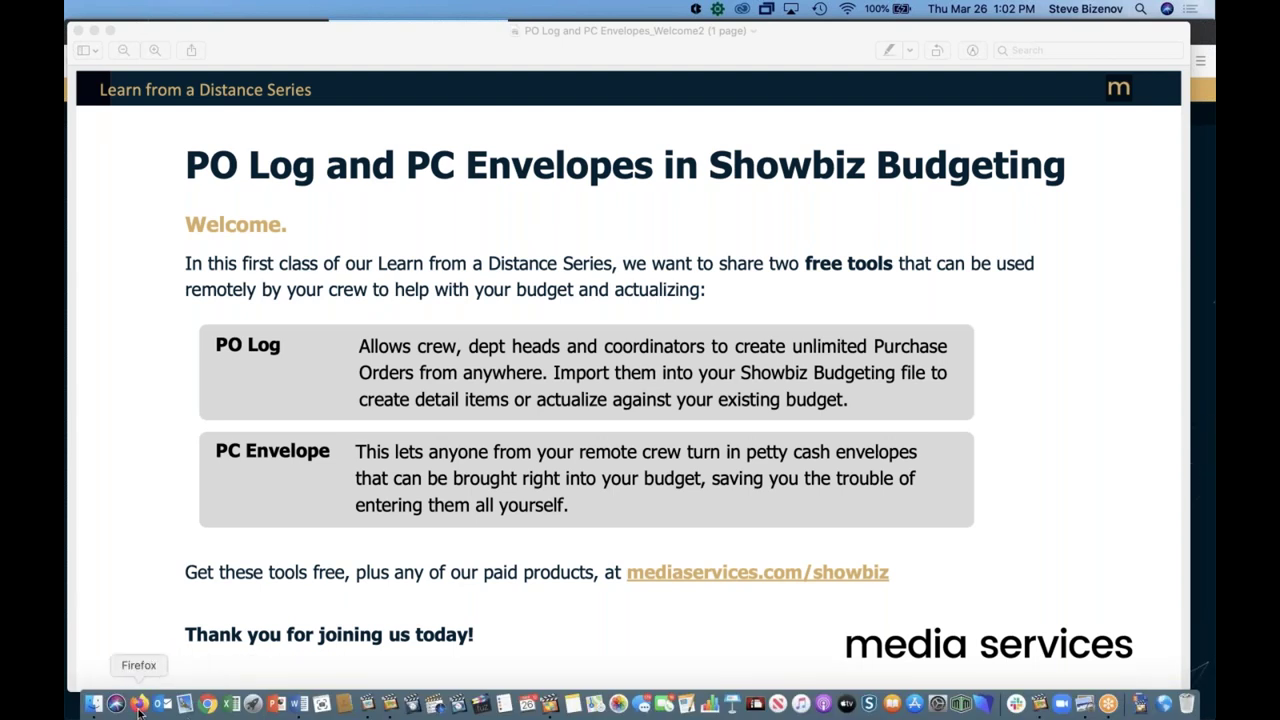
click(139, 704)
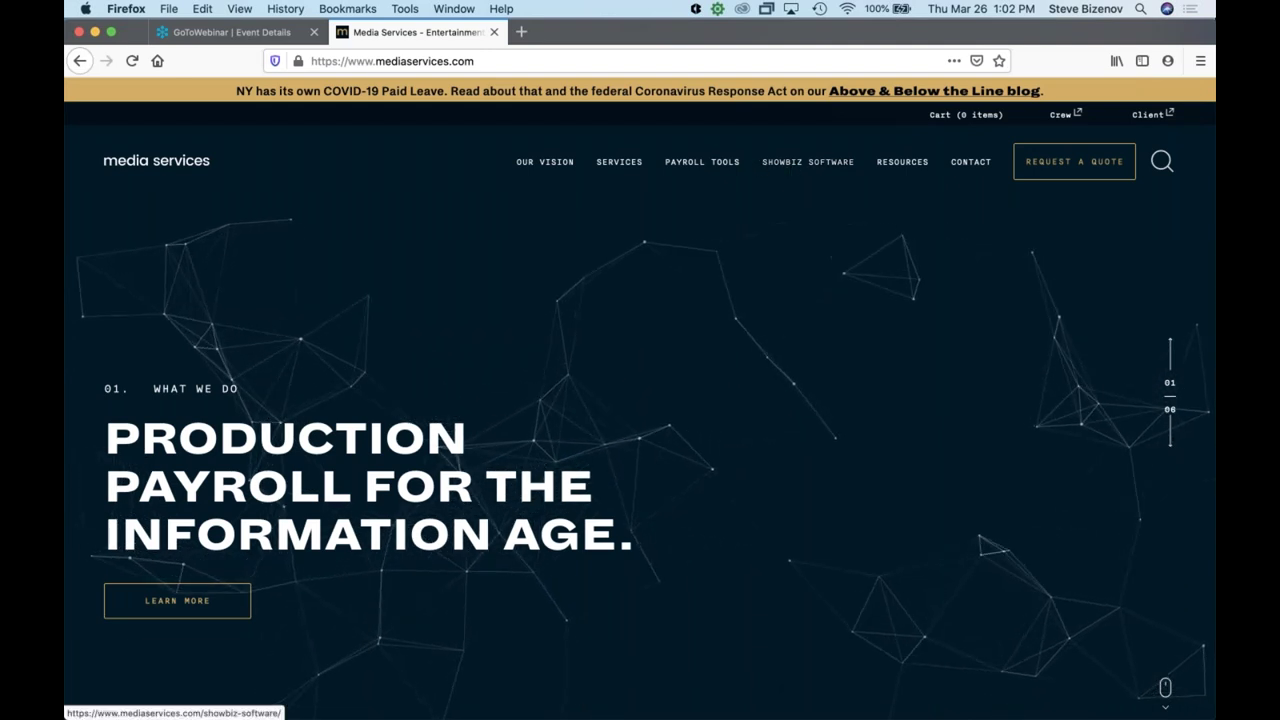
click(800, 165)
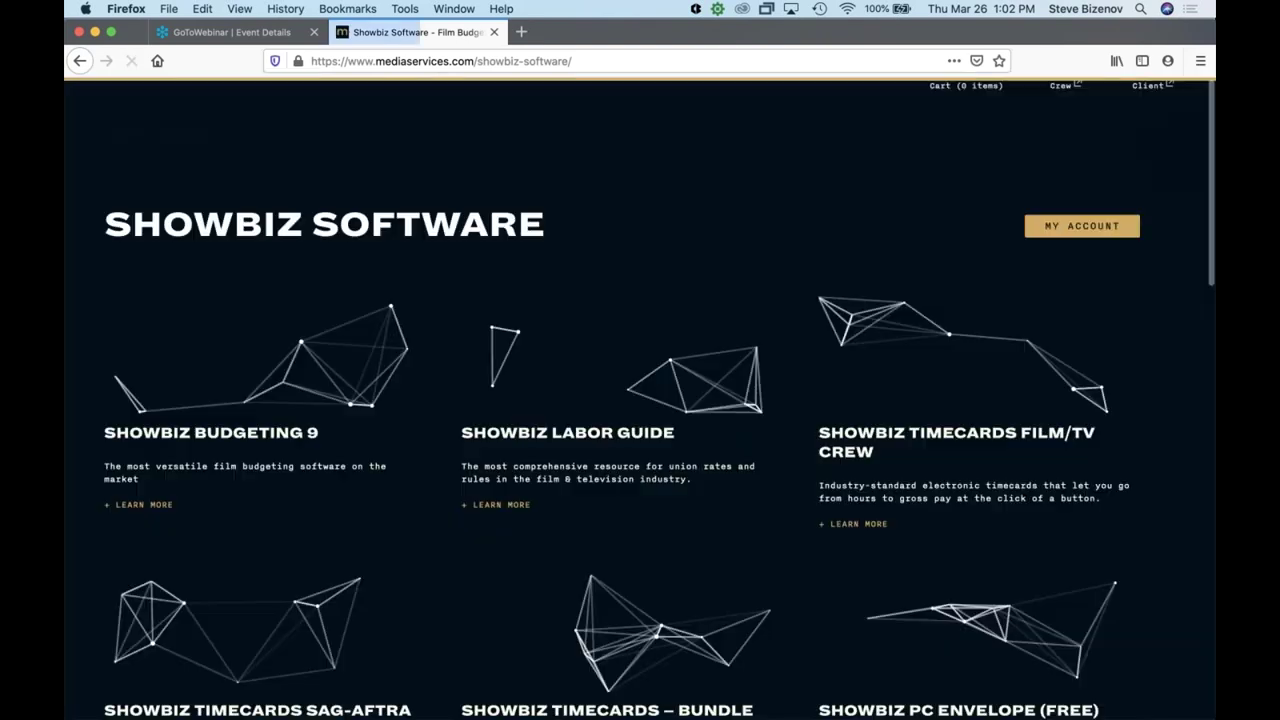
- Scroll to the free PO Log and PC Envelope listings, then bring up Showbiz PO Log
scroll(567, 342, down, 2)
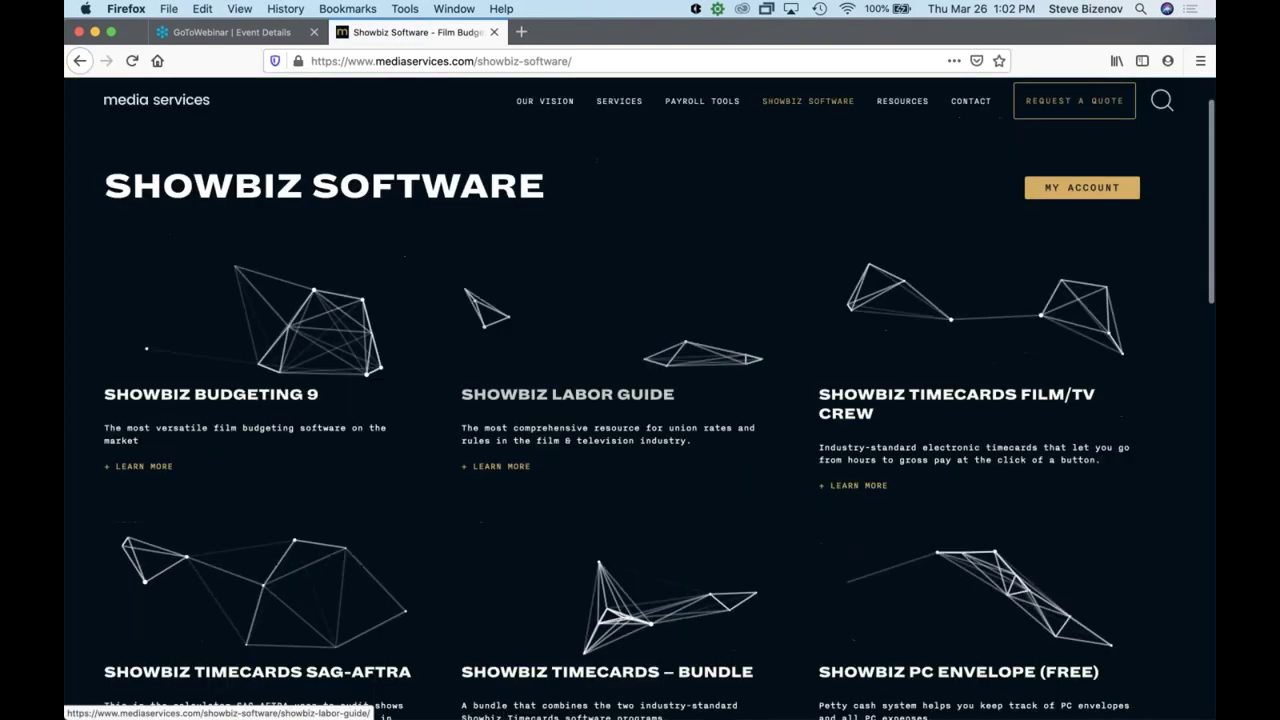
scroll(567, 342, down, 5)
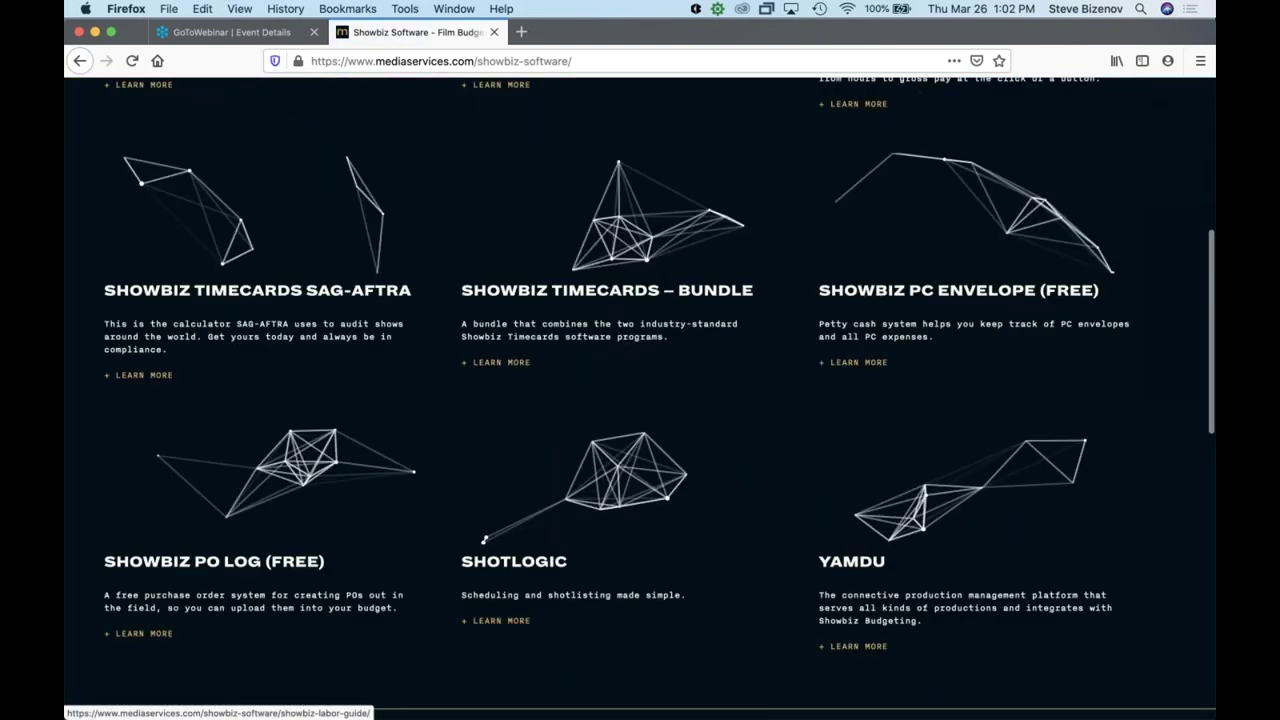
scroll(600, 337, up, 4)
scroll(600, 337, down, 2)
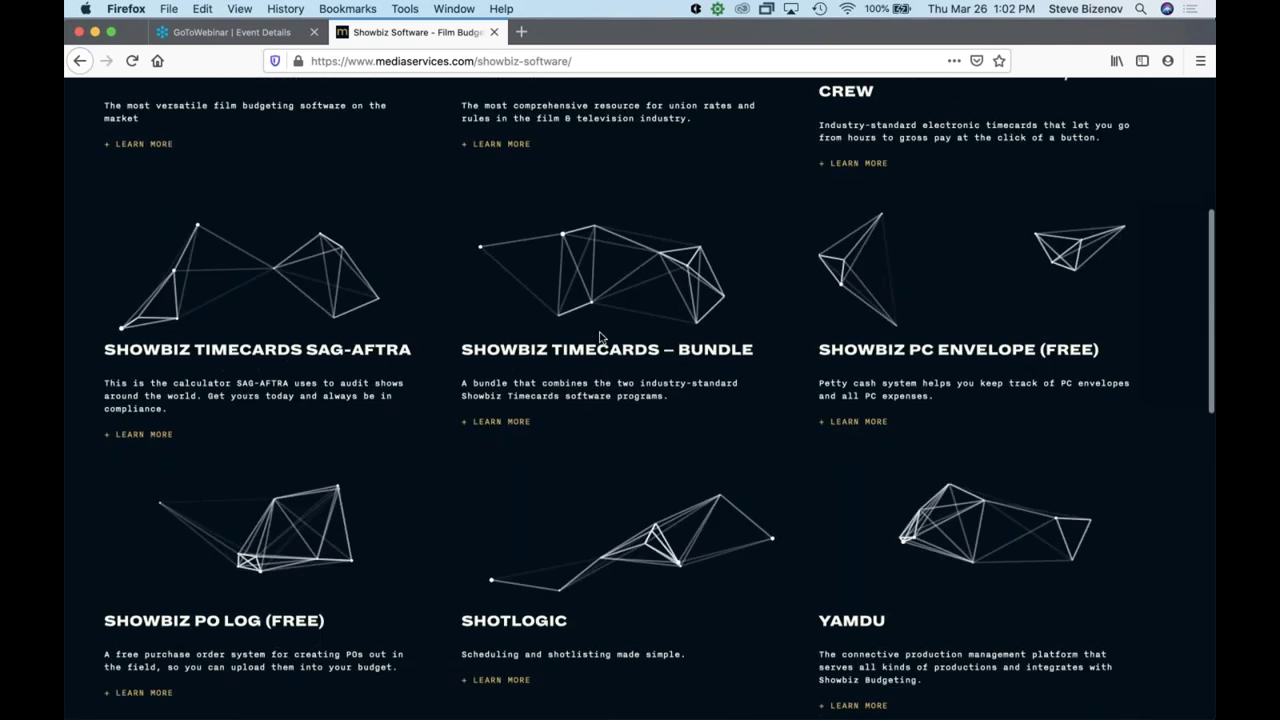
scroll(600, 337, down, 1)
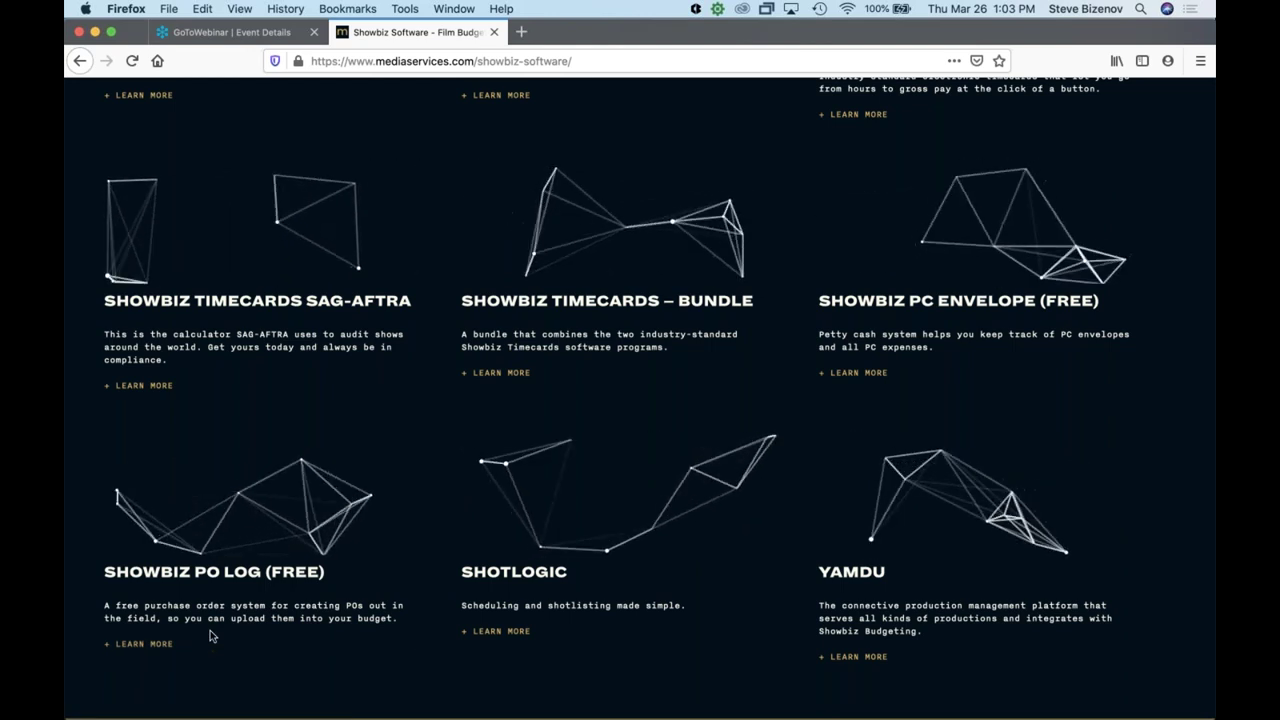
mouse_move(230, 704)
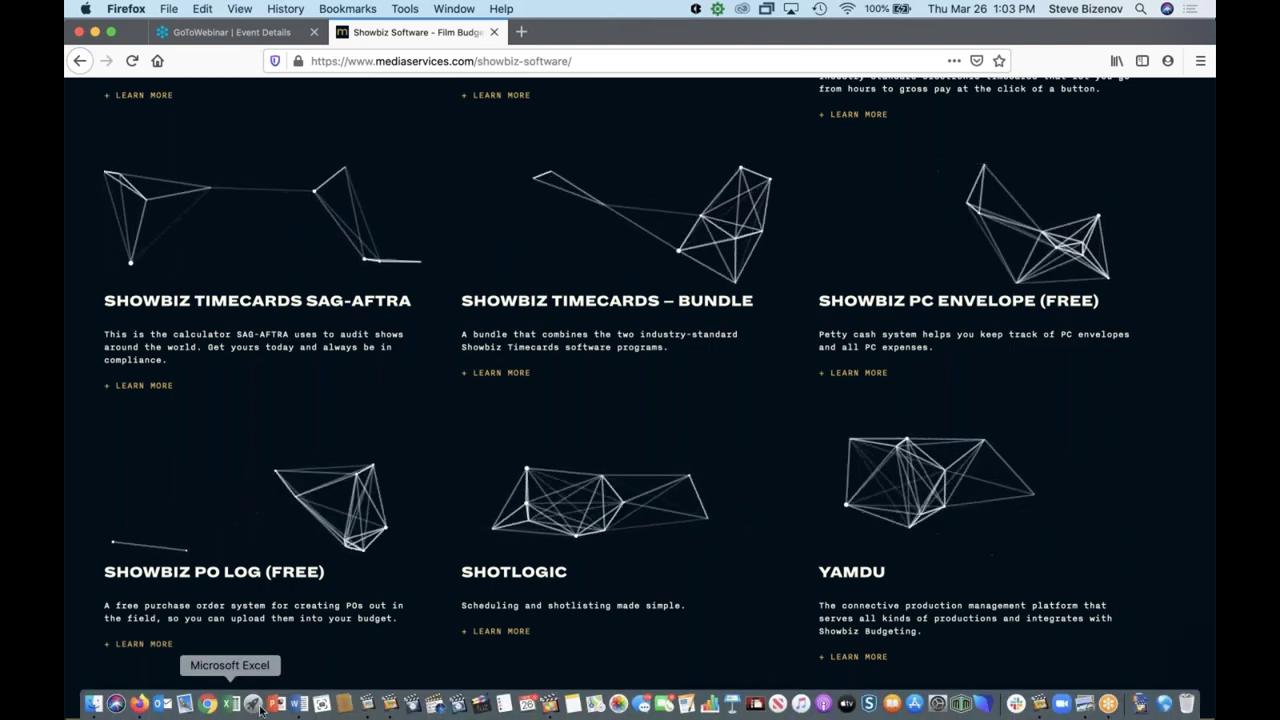
click(369, 706)
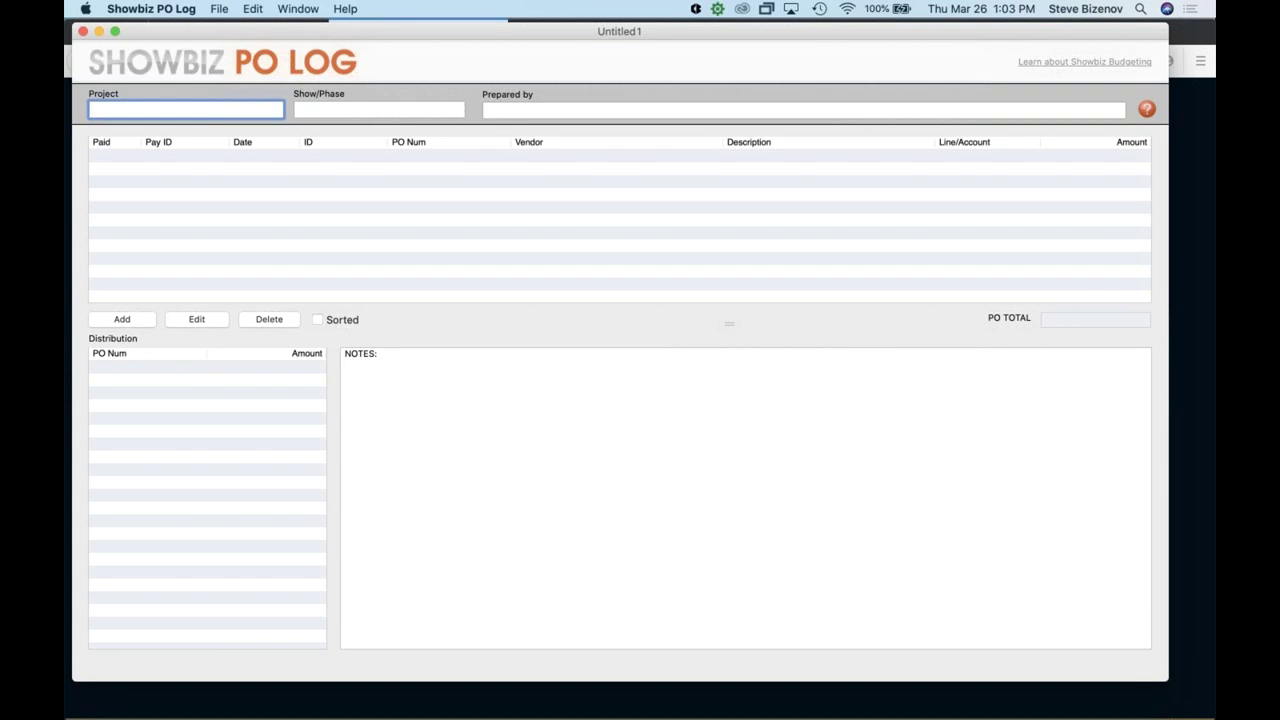
- Enter Project Demo, Show/Phase Episode 1 and the preparer's name, then start a new PO
text(Demo)
key(Tab)
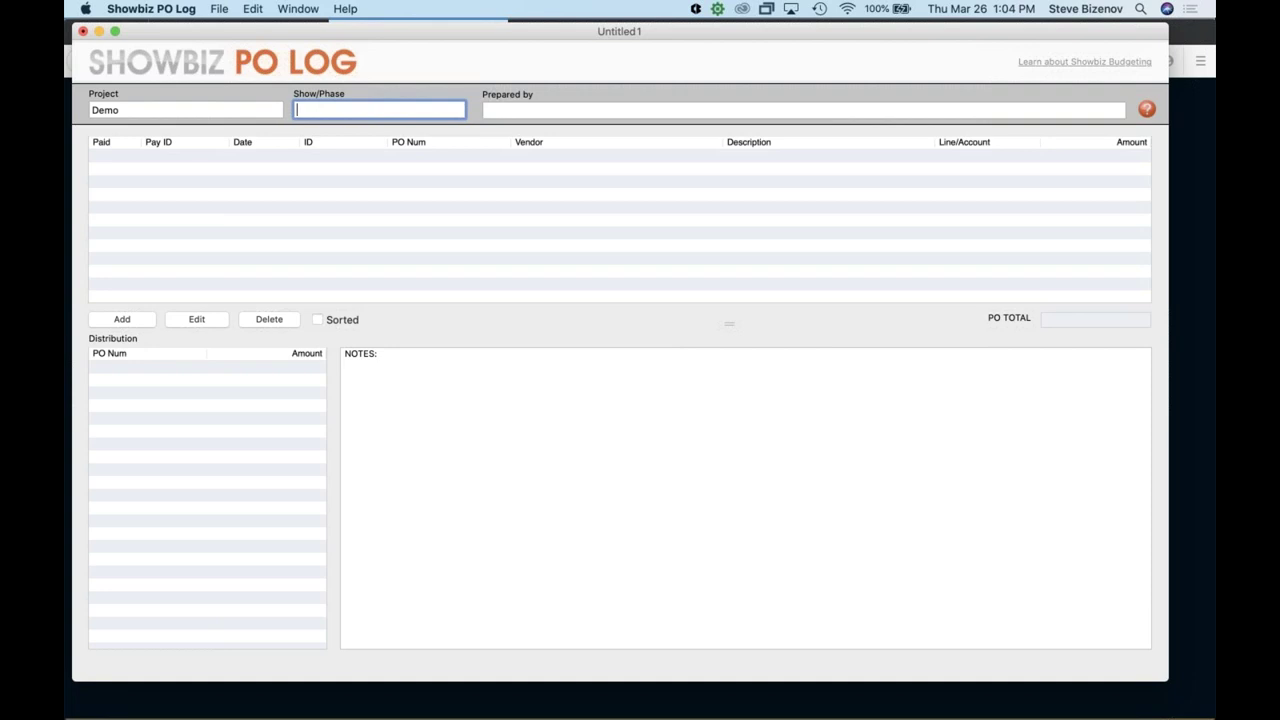
text(Episode 1)
click(485, 110)
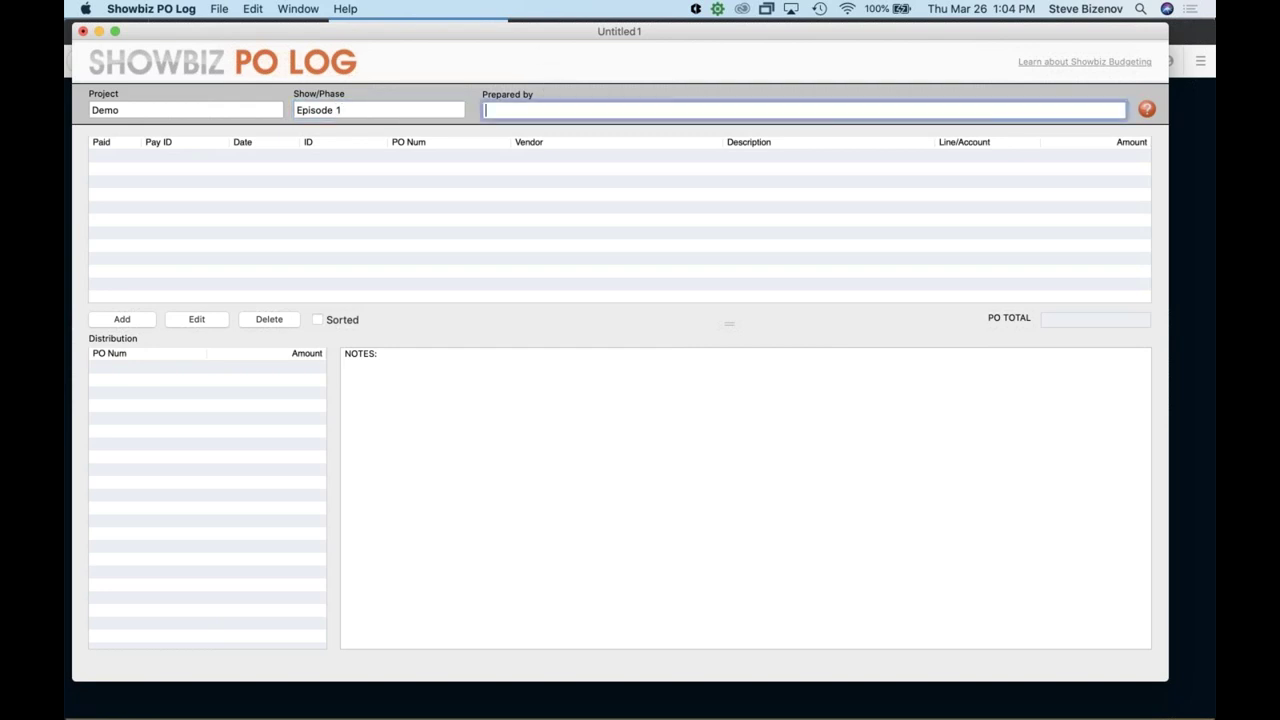
text(Steve)
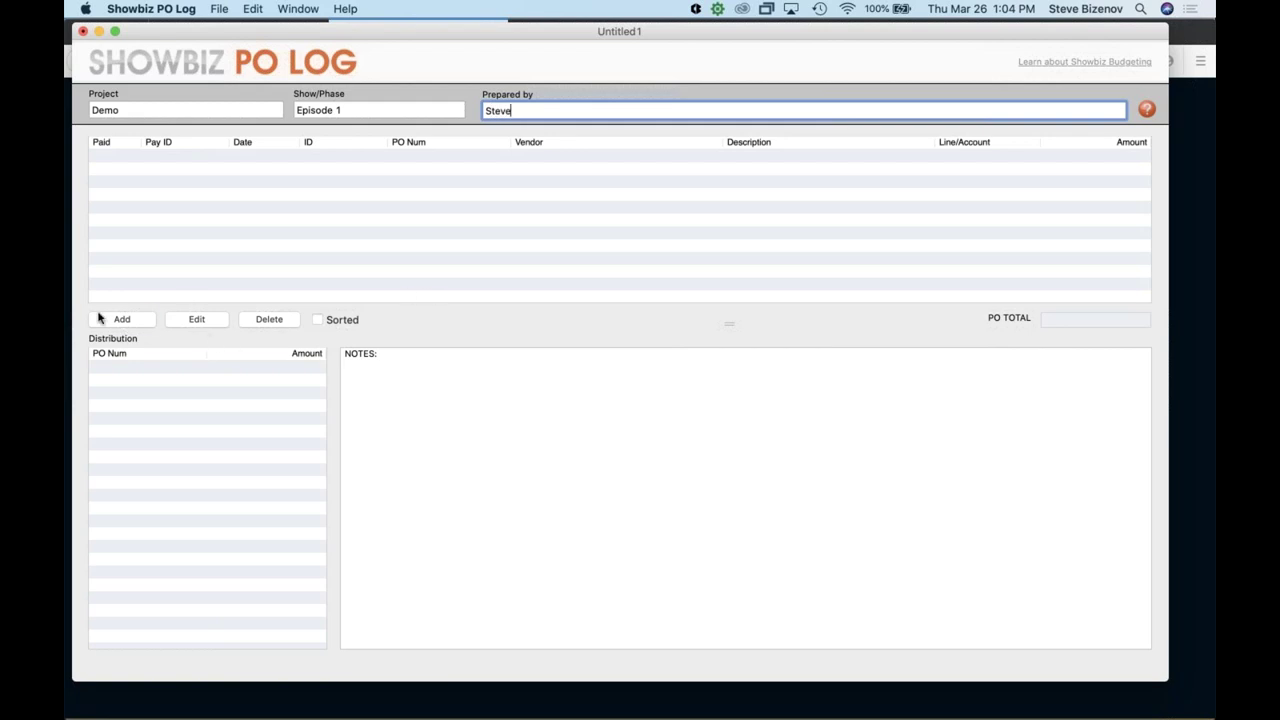
click(100, 318)
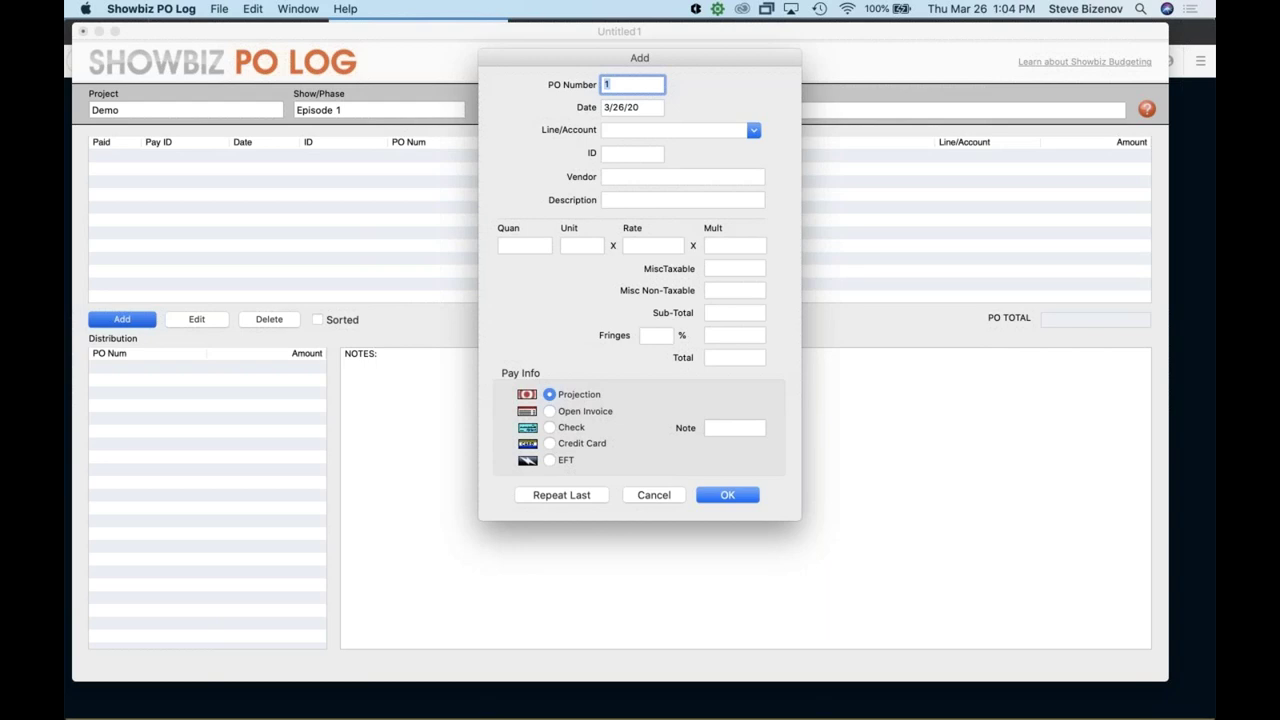
click(660, 130)
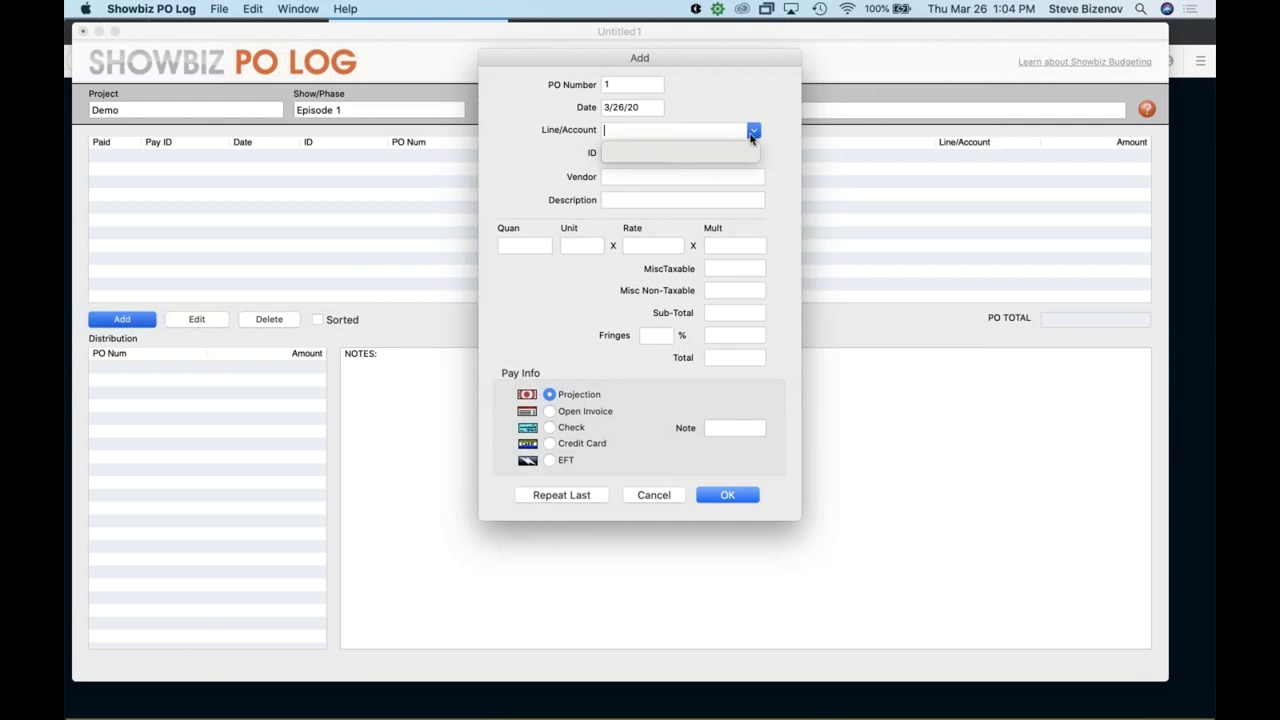
click(587, 297)
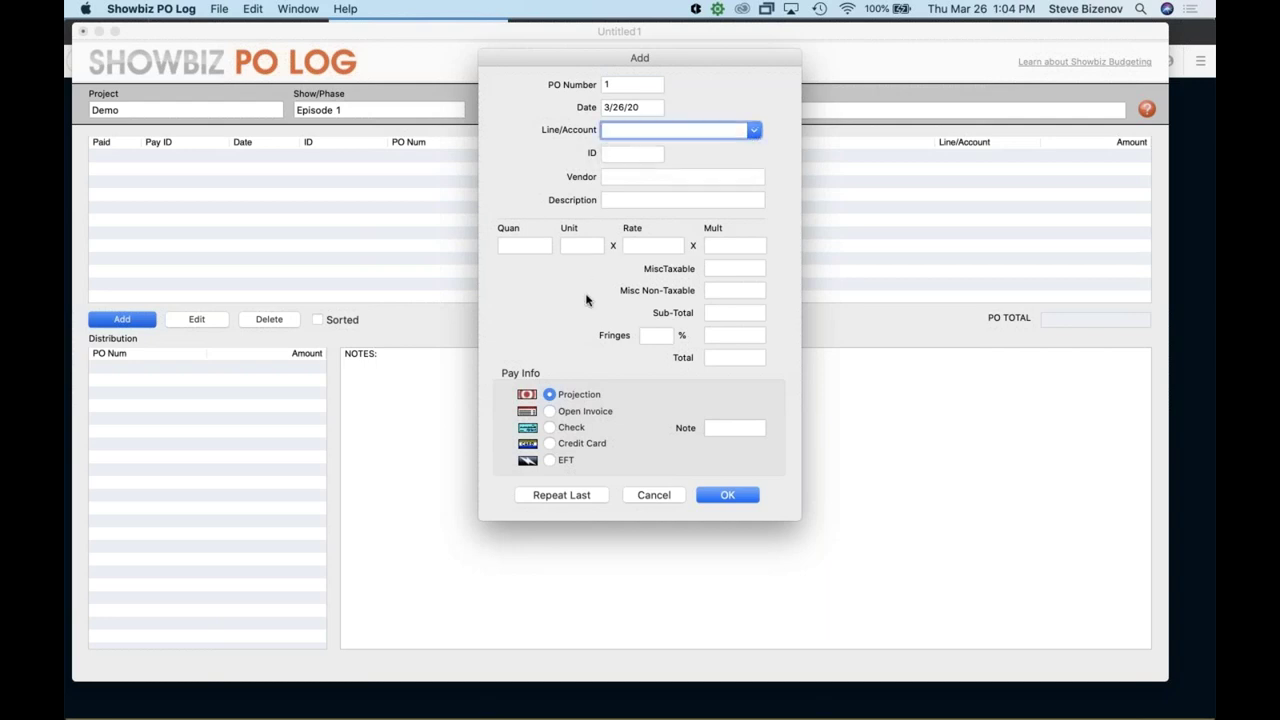
click(222, 9)
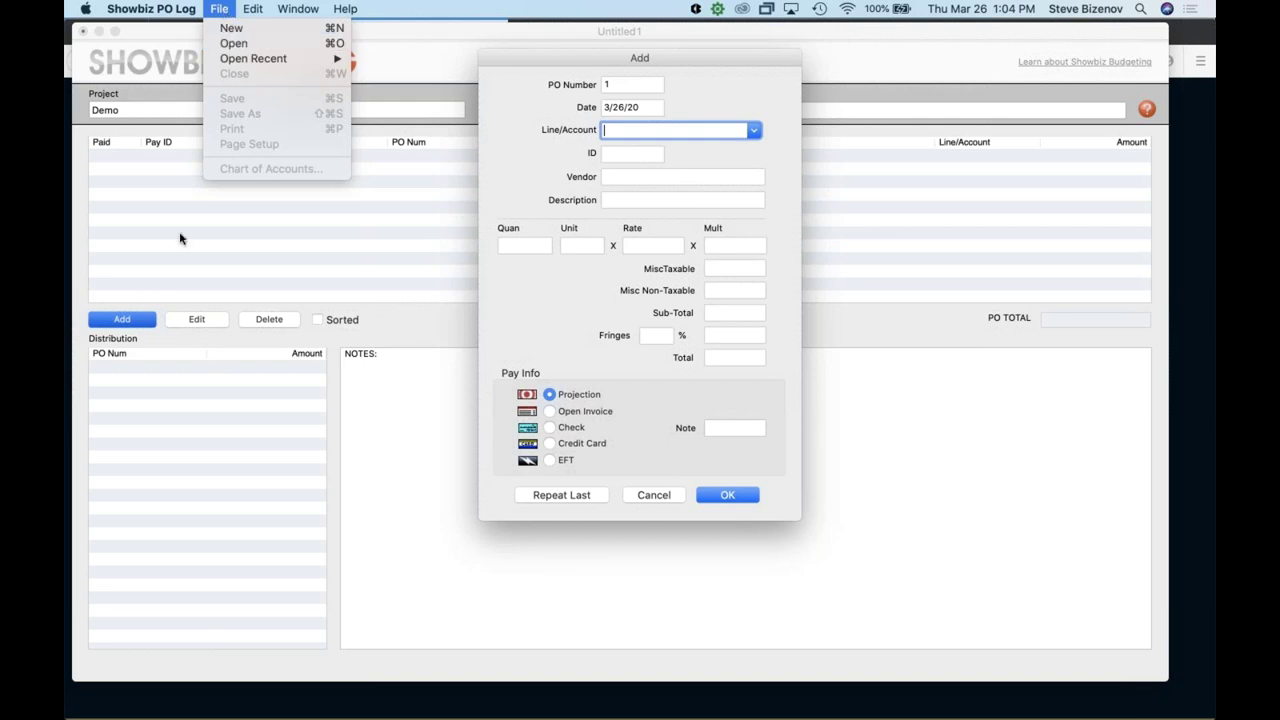
click(720, 505)
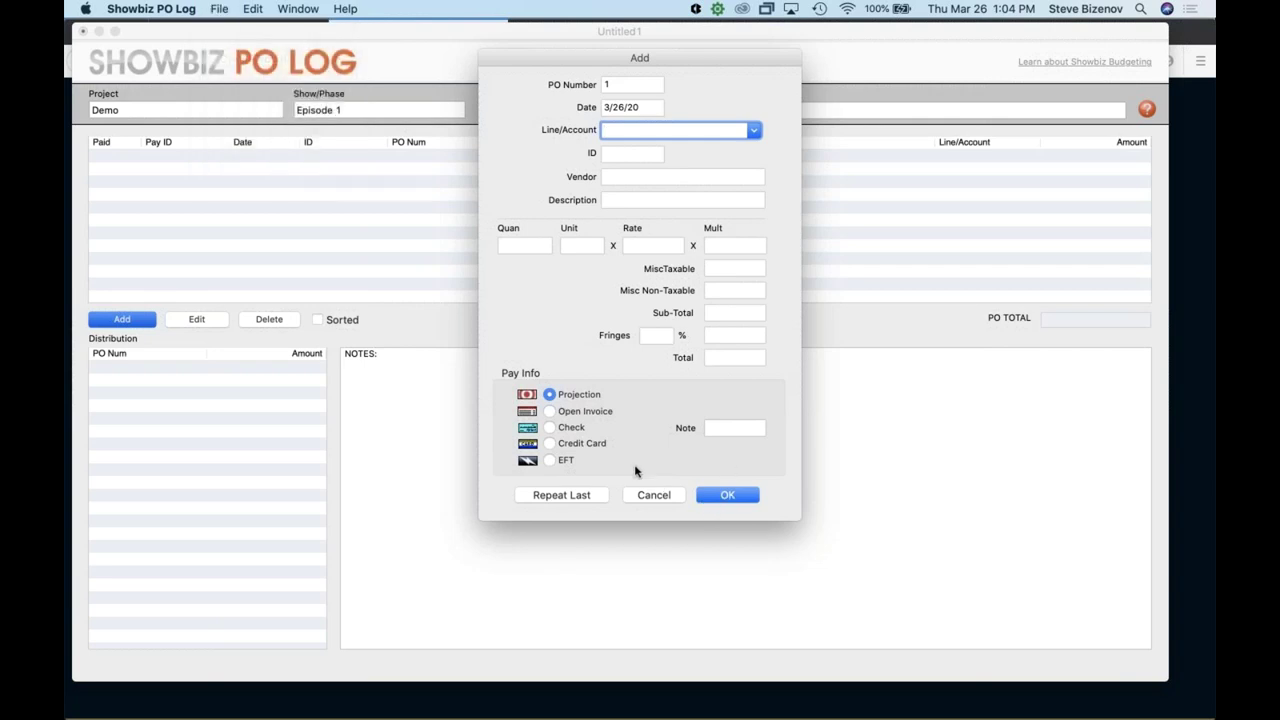
- Cancel the new PO and import 510 accounts from the GA Tax budget file into the Chart of Accounts
click(651, 494)
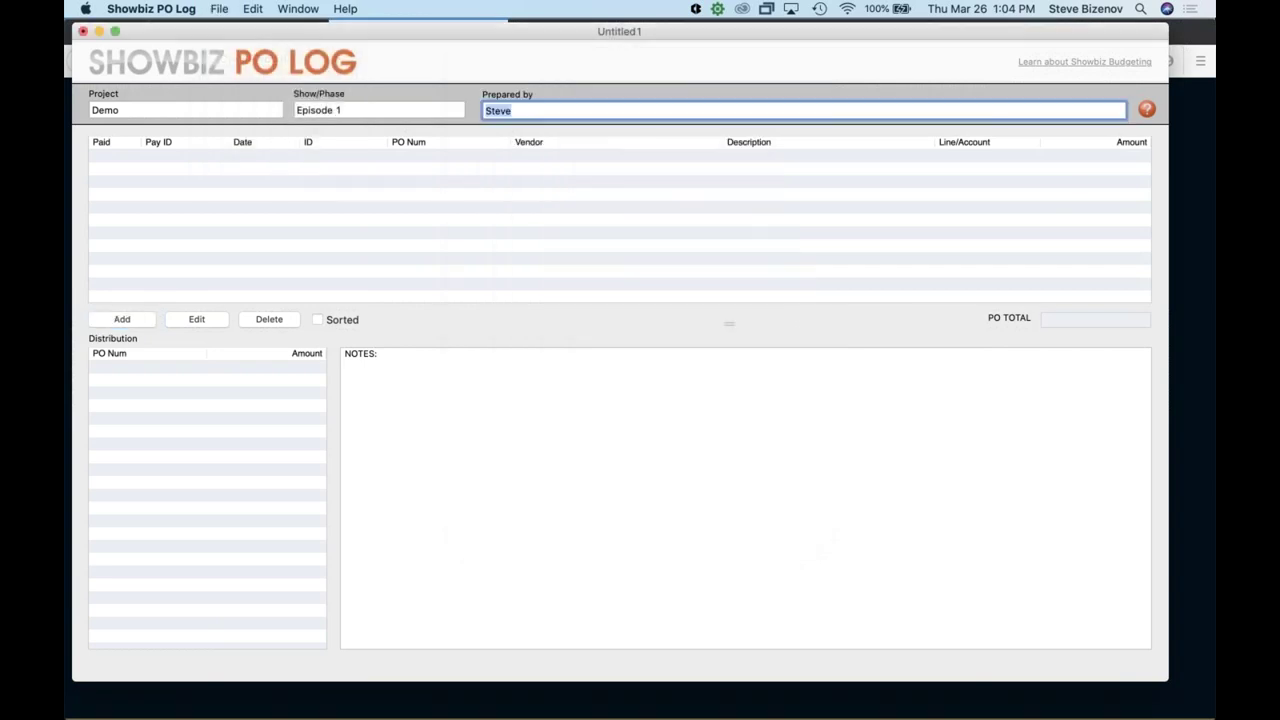
click(219, 9)
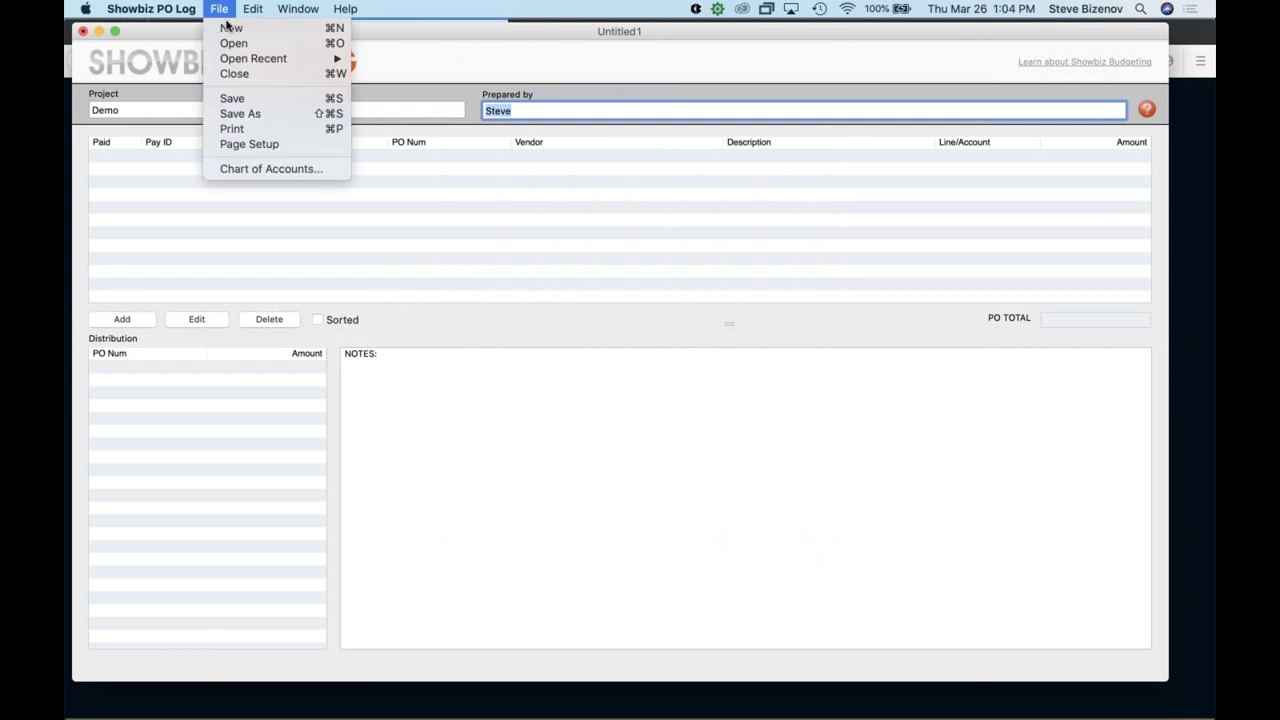
click(244, 169)
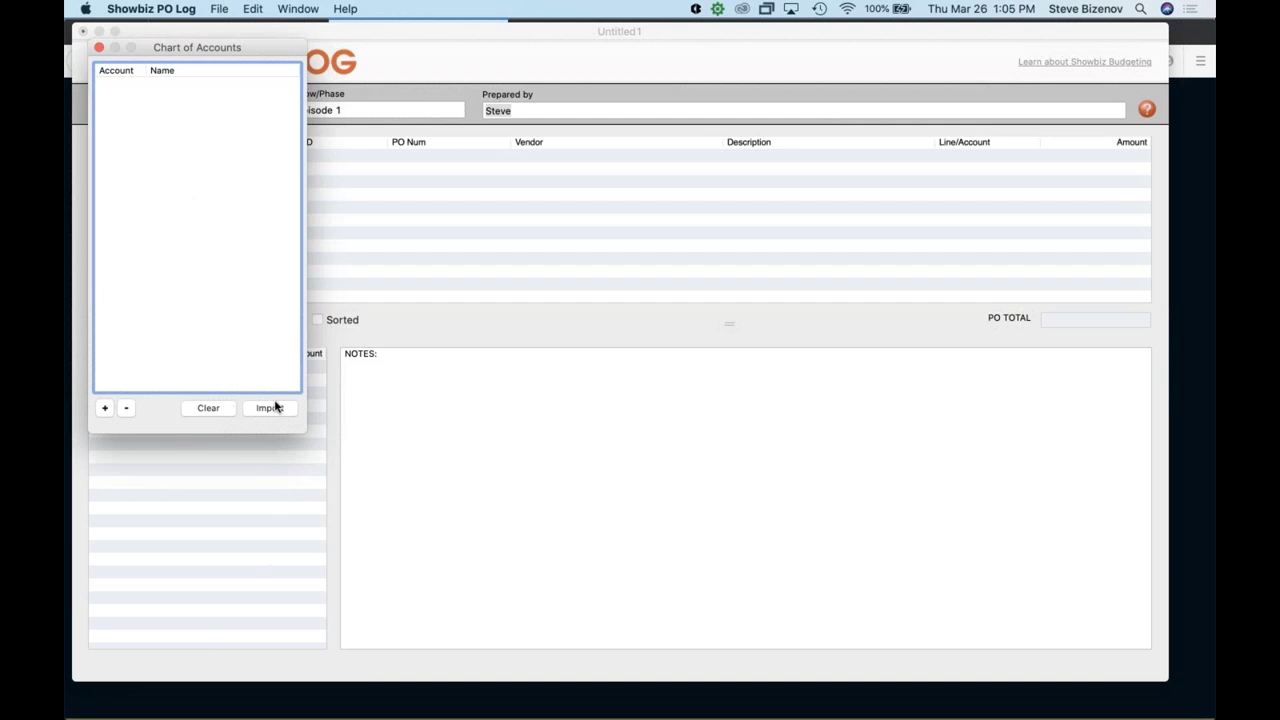
click(270, 408)
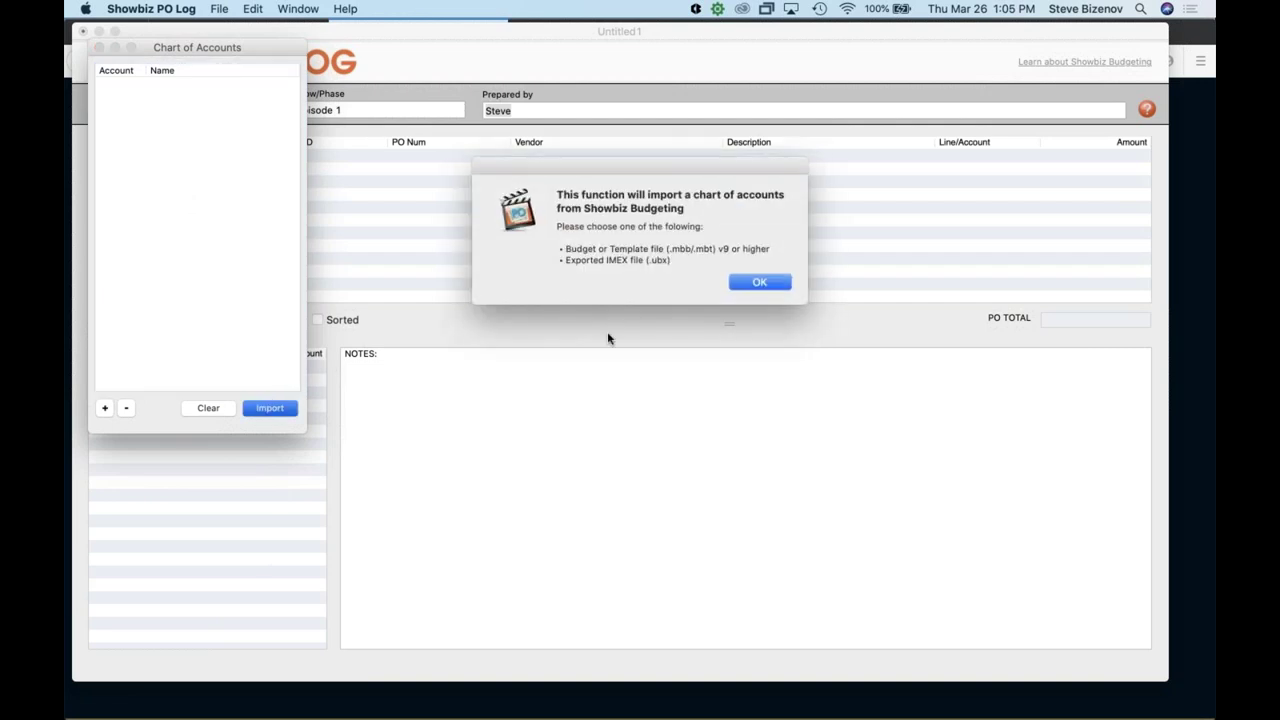
click(760, 282)
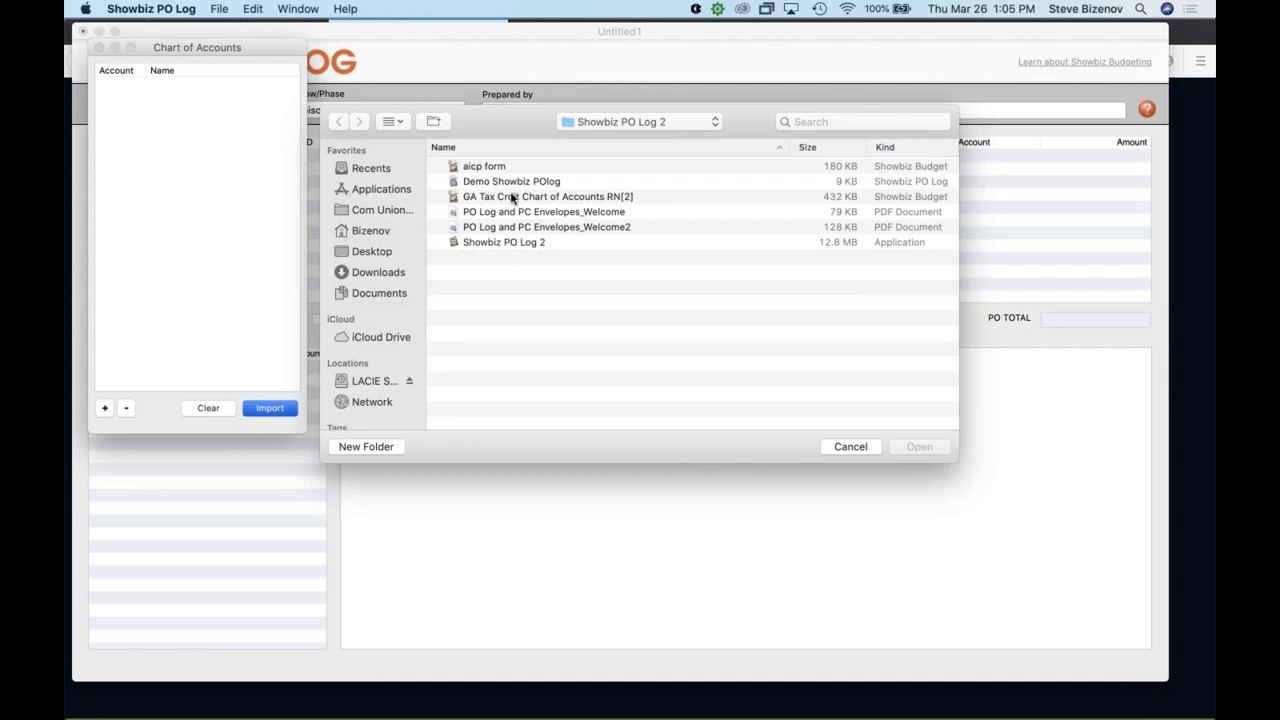
double_click(511, 197)
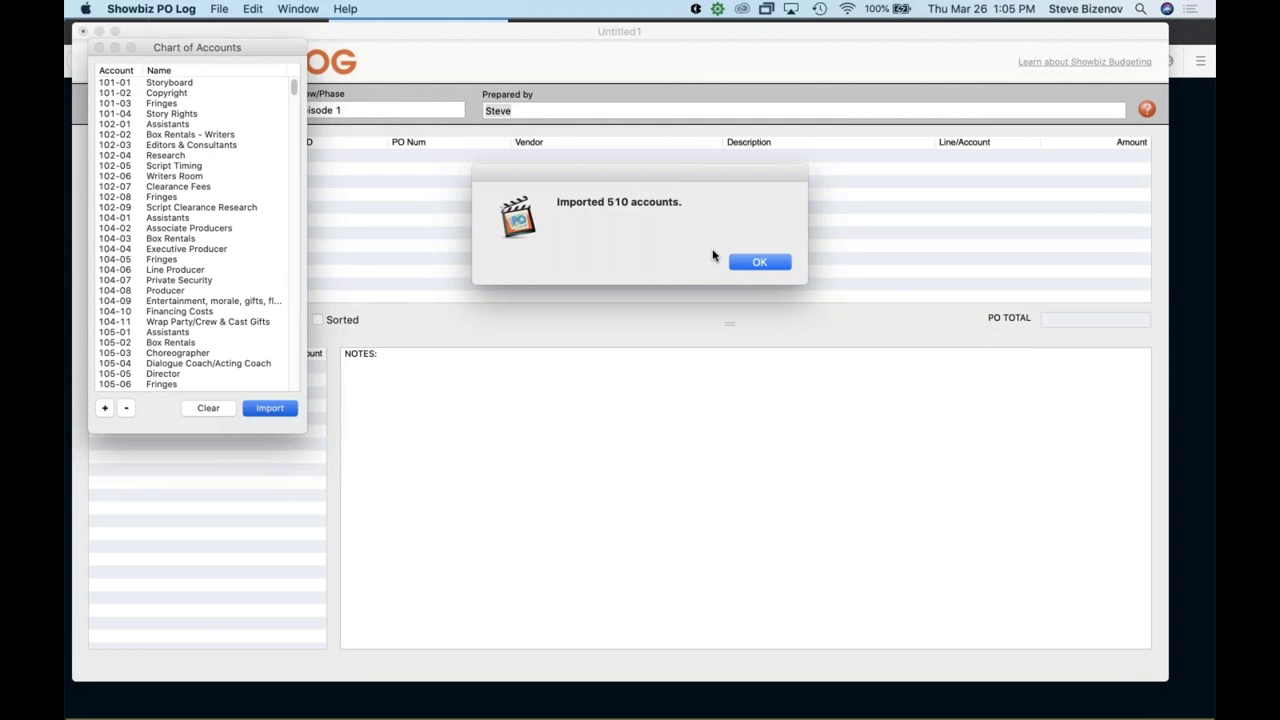
click(752, 262)
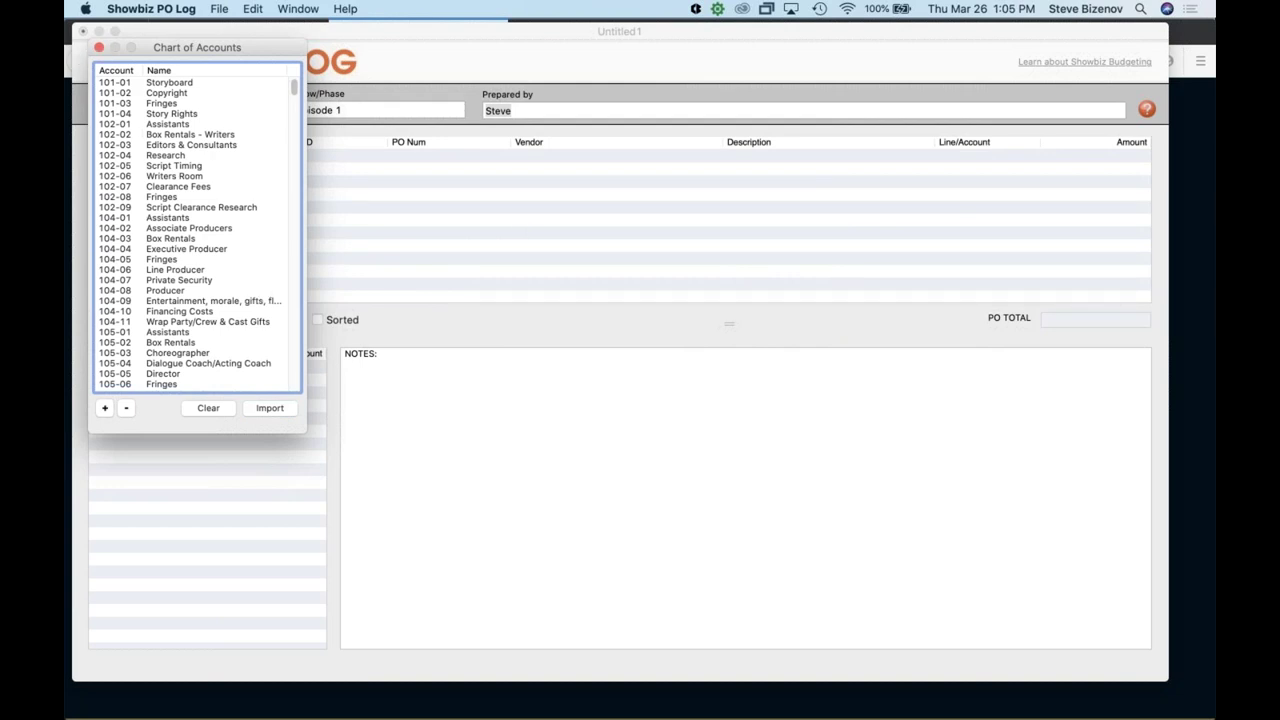
click(99, 47)
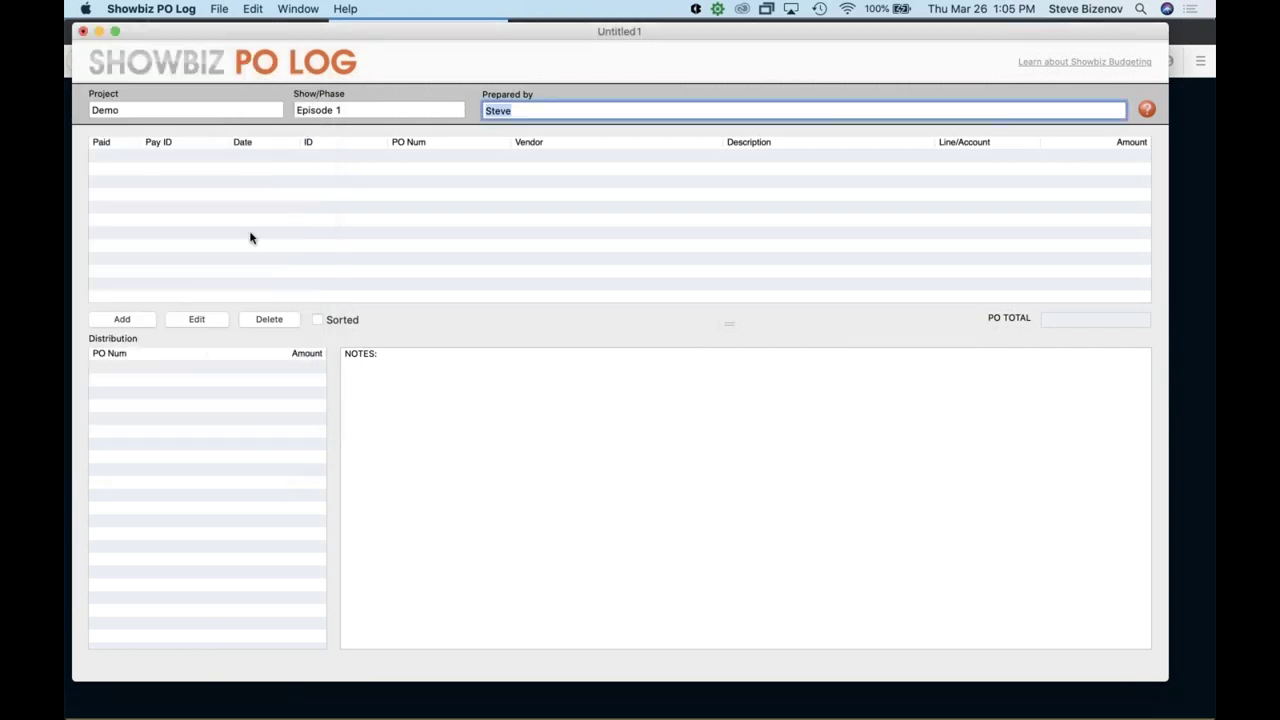
- Start a new PO with account 102-05 Script Timing, then cancel it
click(120, 319)
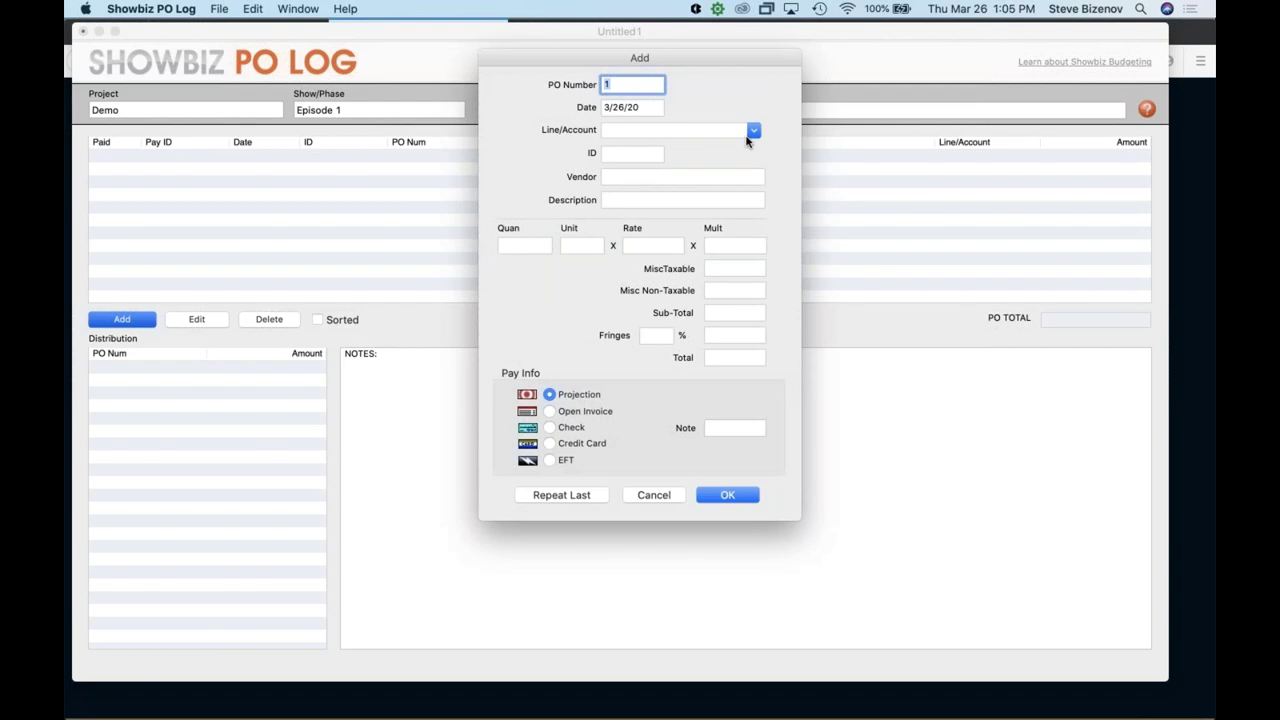
click(745, 137)
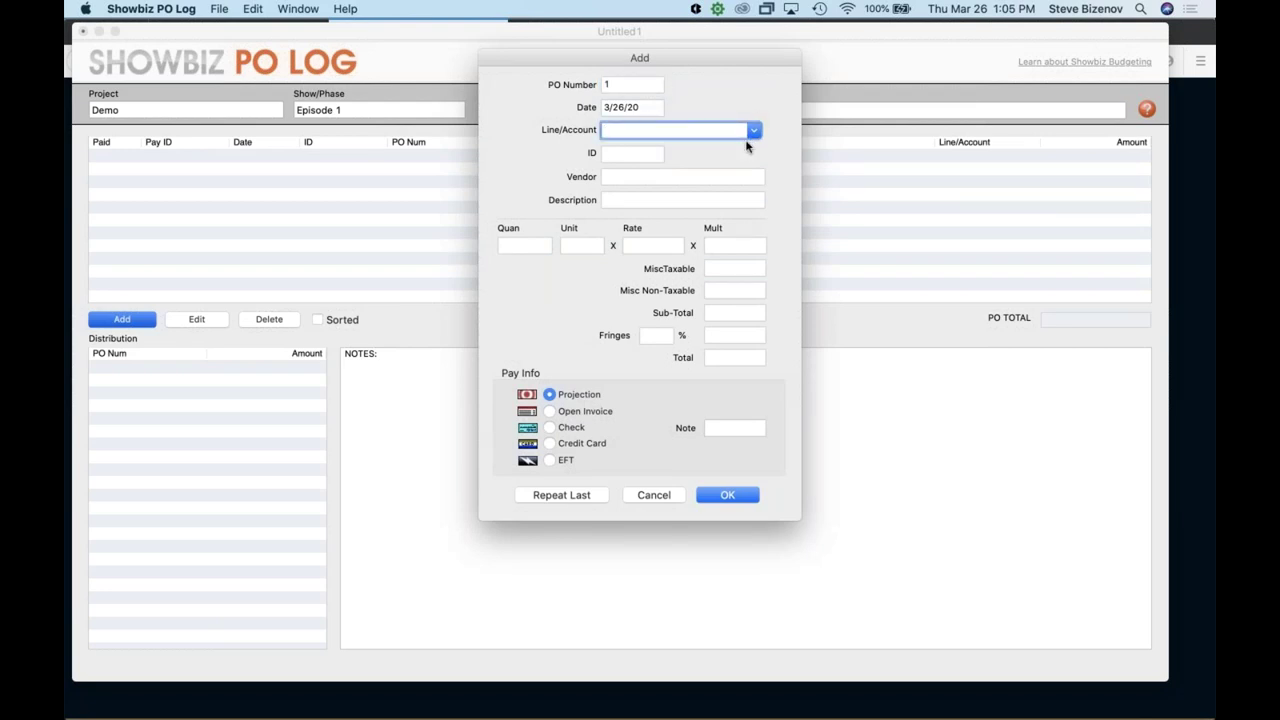
click(756, 133)
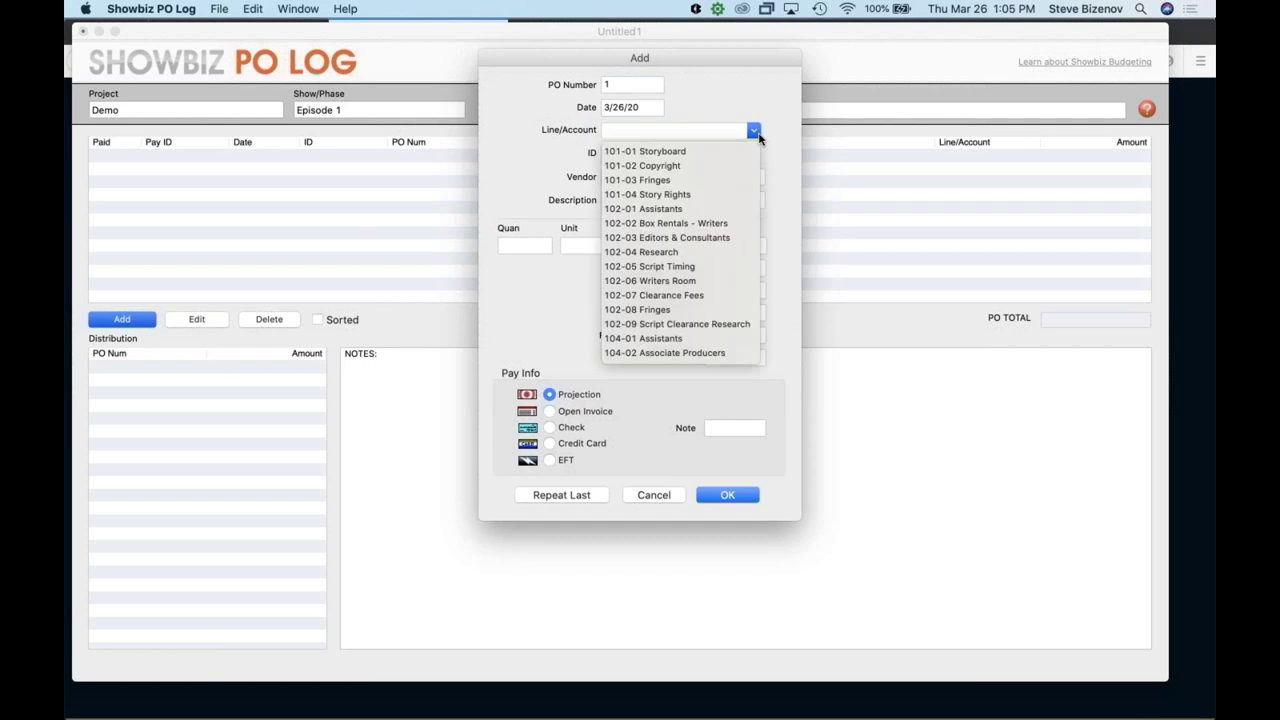
click(638, 267)
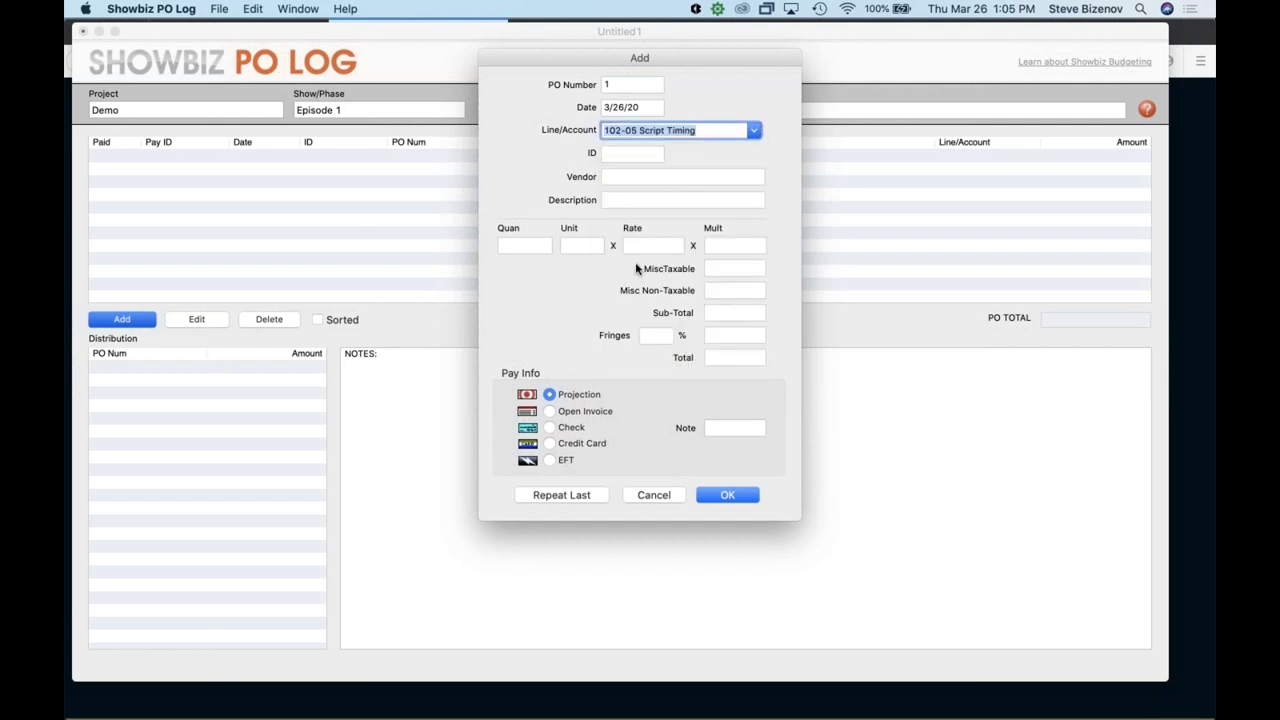
click(655, 493)
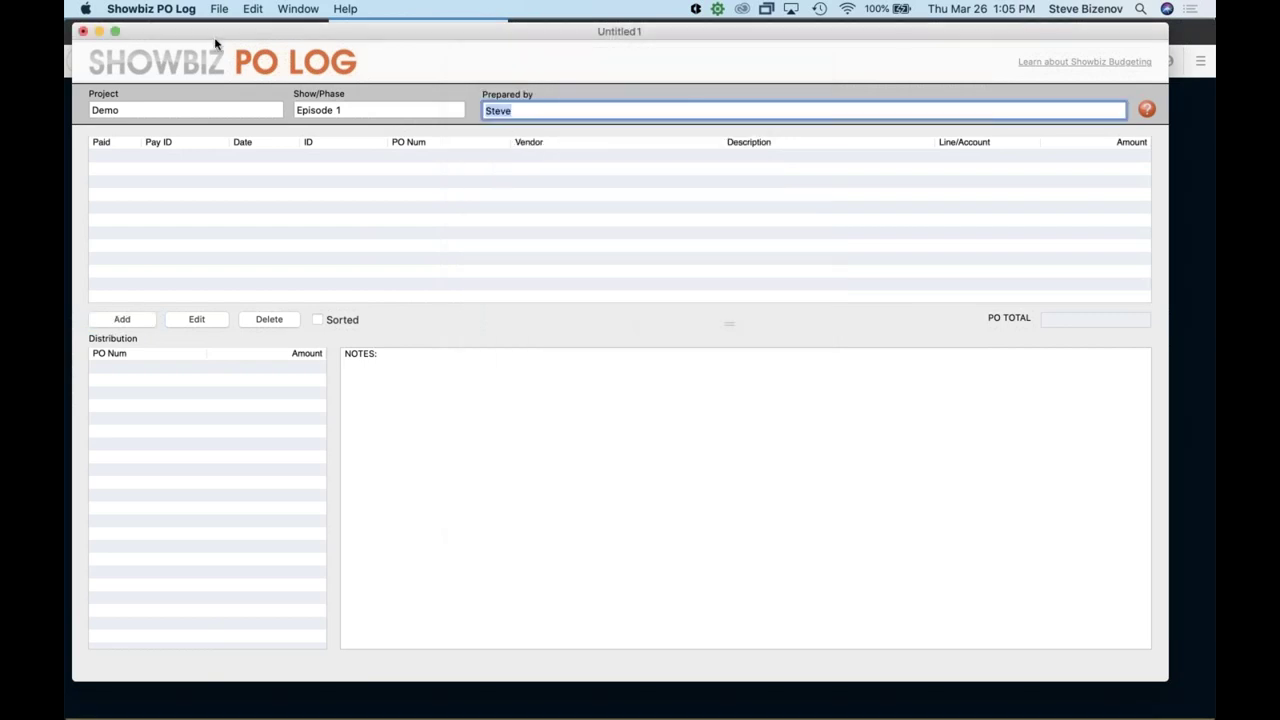
- Open the recent file Demo Showbiz POlog
click(213, 14)
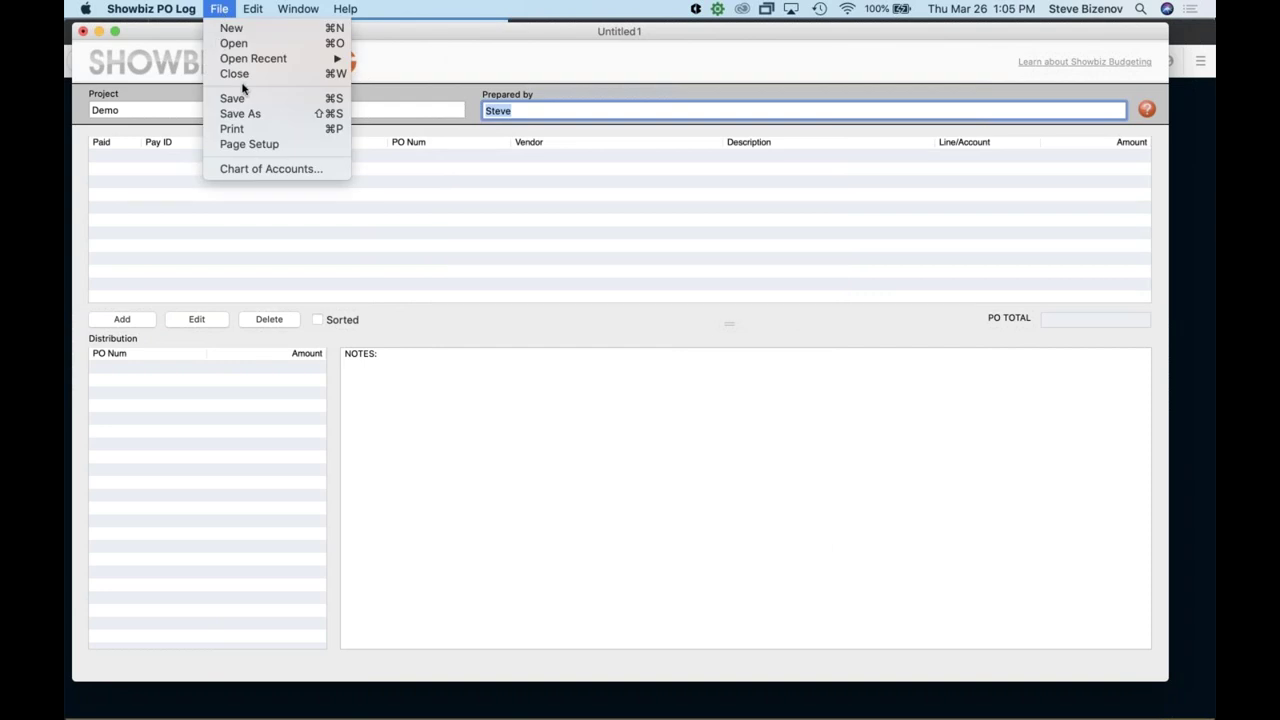
mouse_move(265, 58)
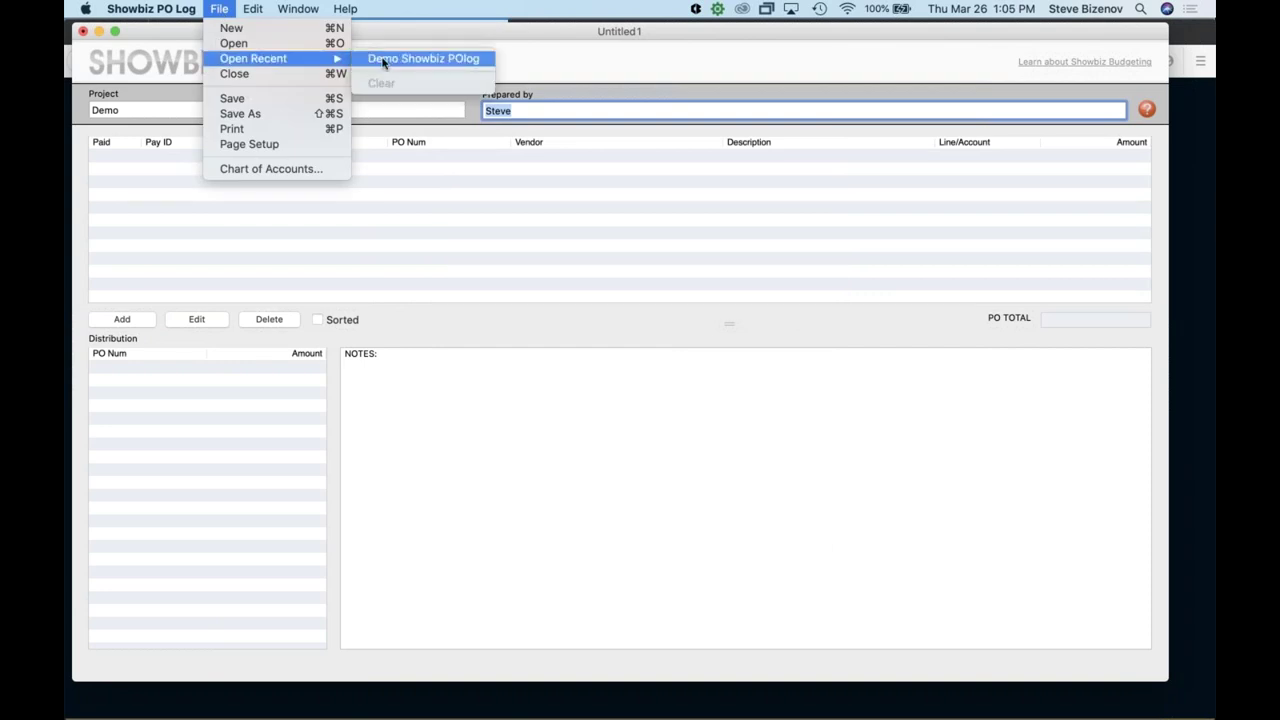
click(381, 59)
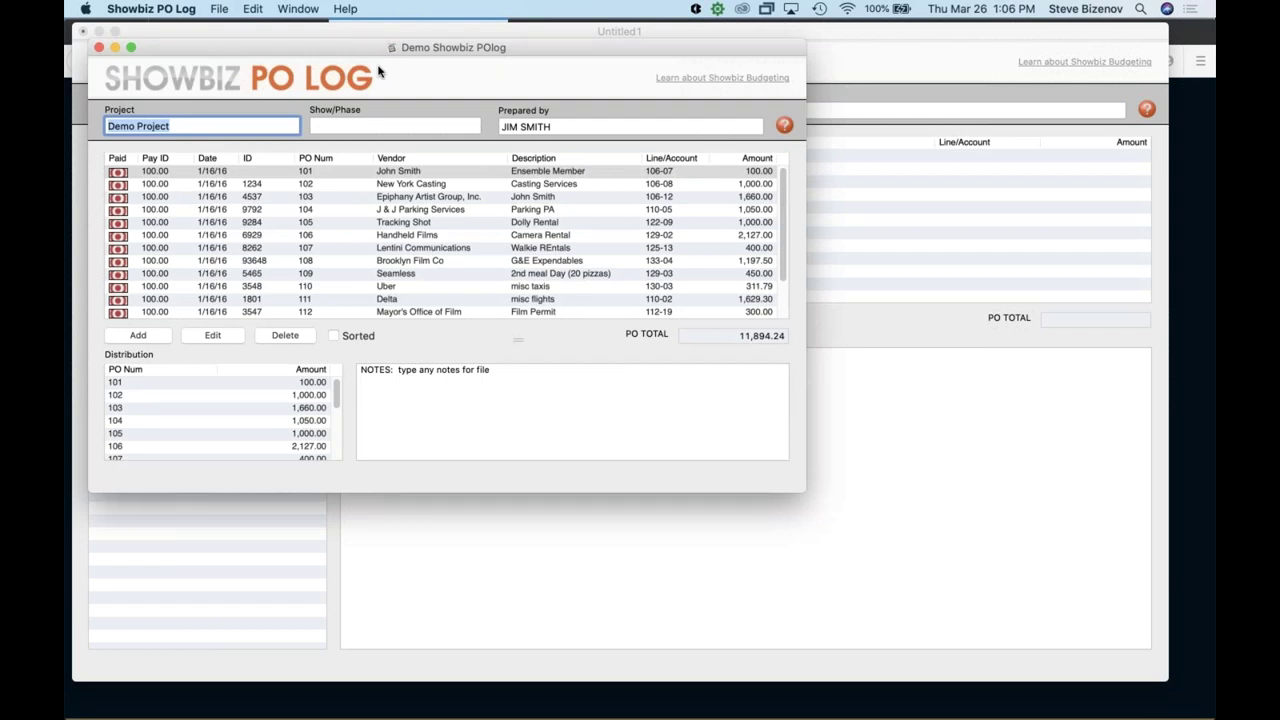
- Mark PO 101, the Ensemble Member payment, as paid by Check
double_click(199, 173)
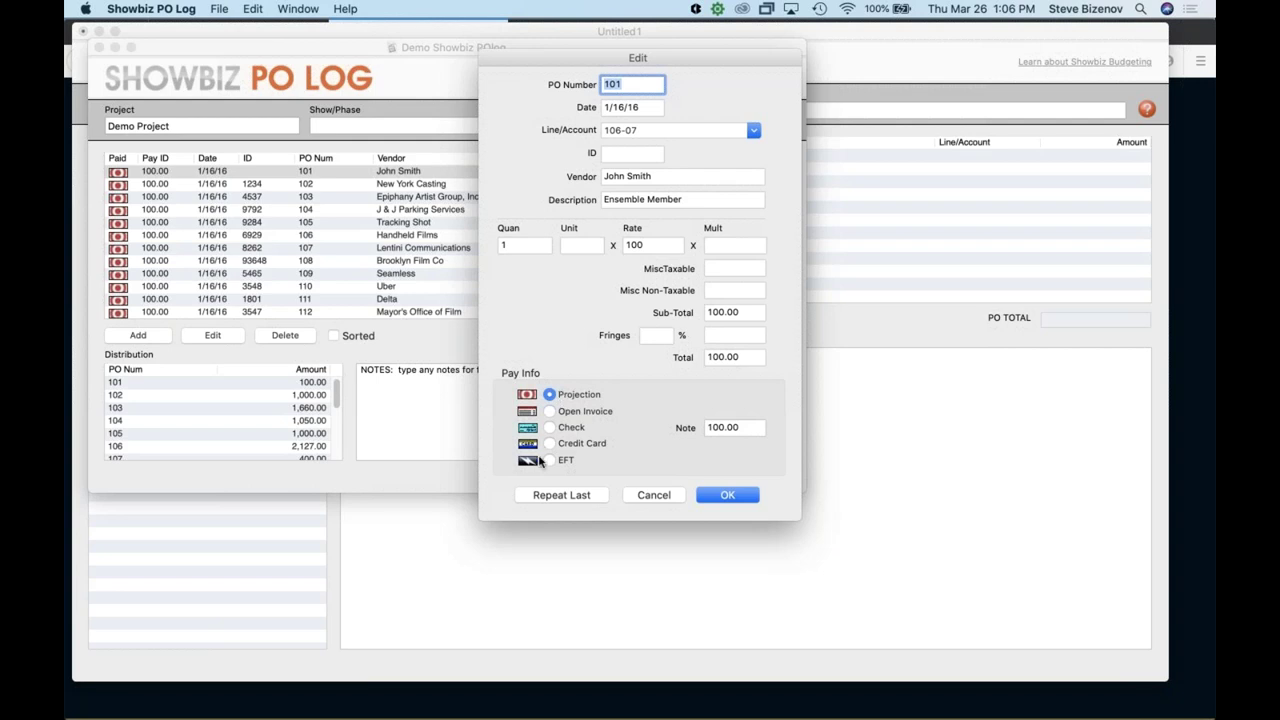
click(552, 427)
click(727, 495)
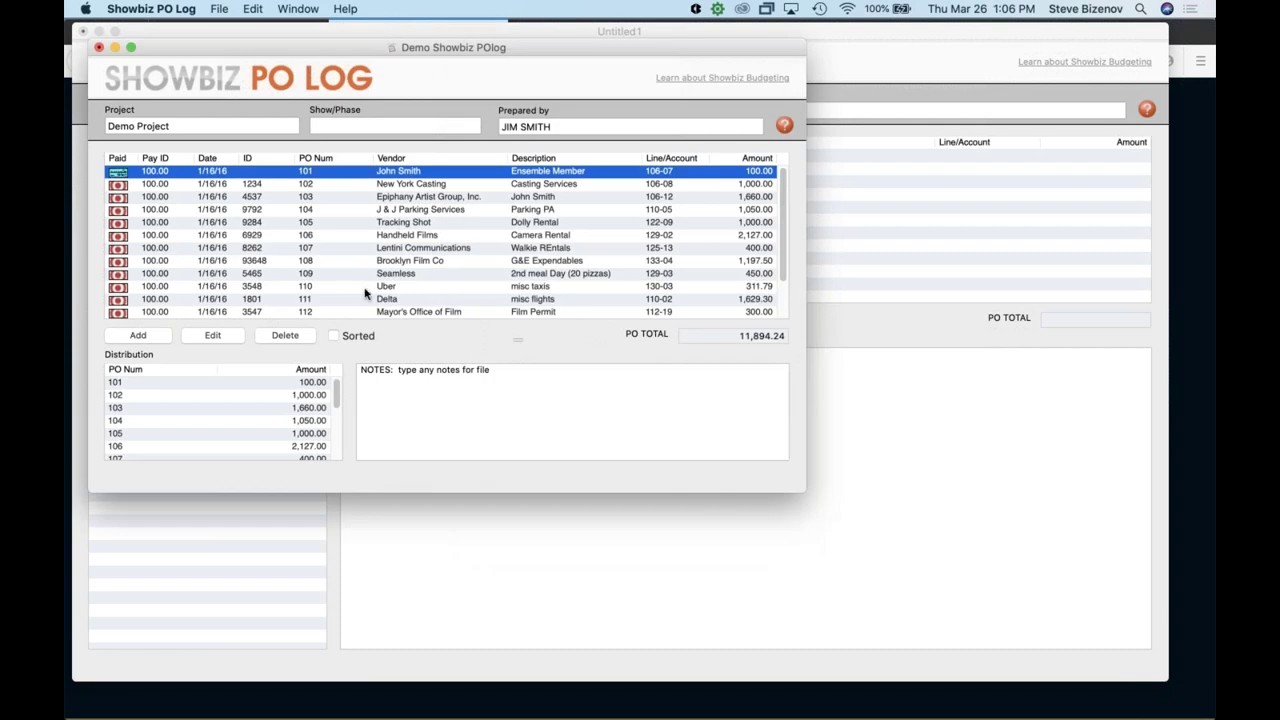
- Scroll down to POs 113 Fedex and 114 avis, then switch to Showbiz Budgeting
scroll(360, 281, down, 3)
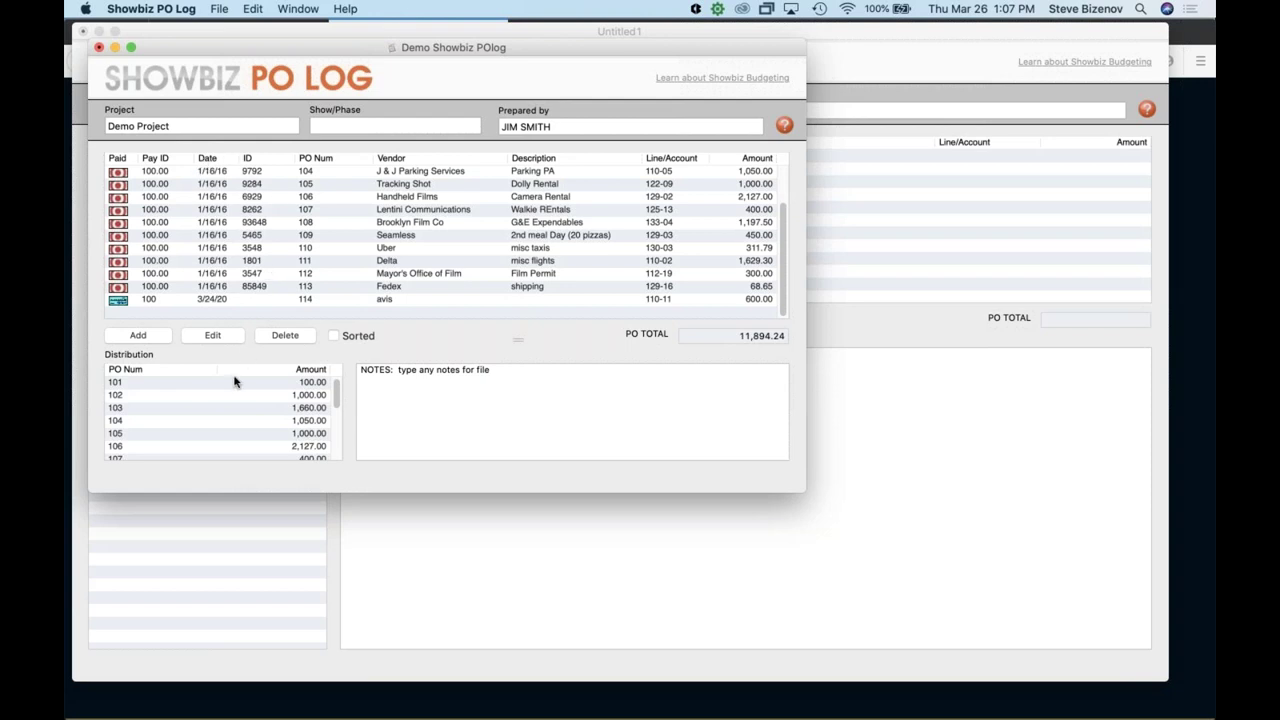
scroll(234, 381, down, 3)
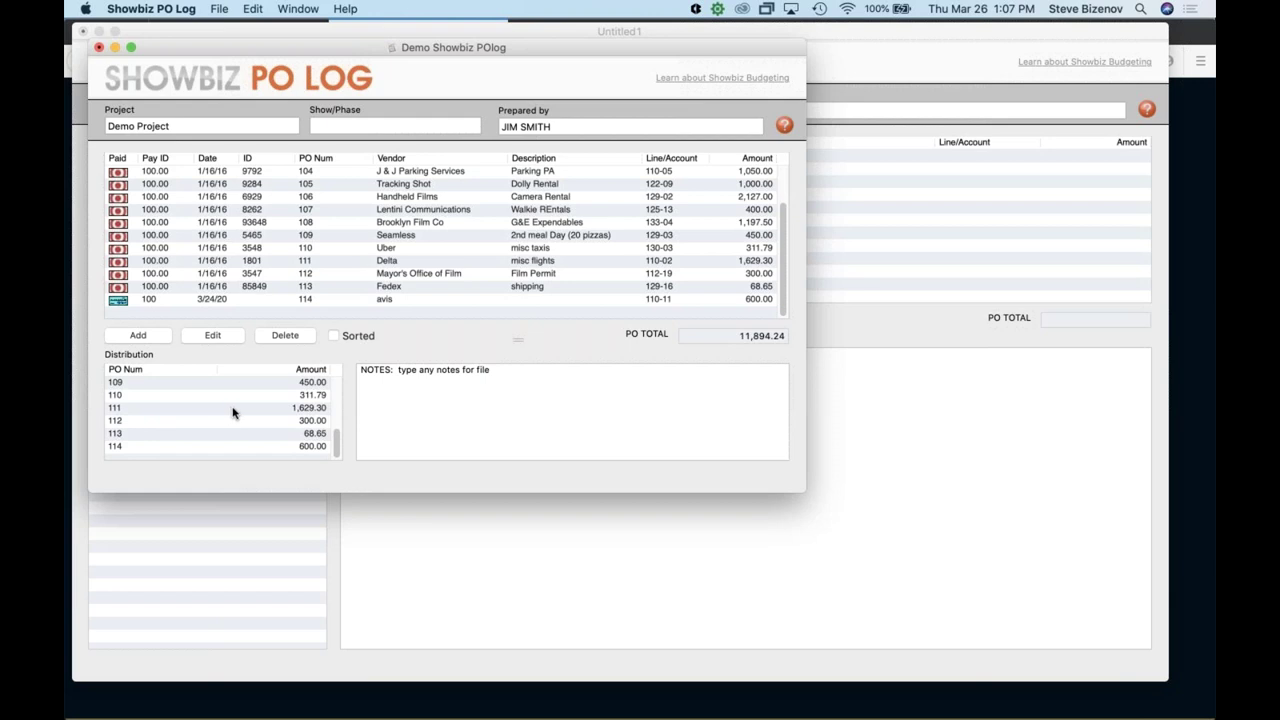
mouse_move(400, 712)
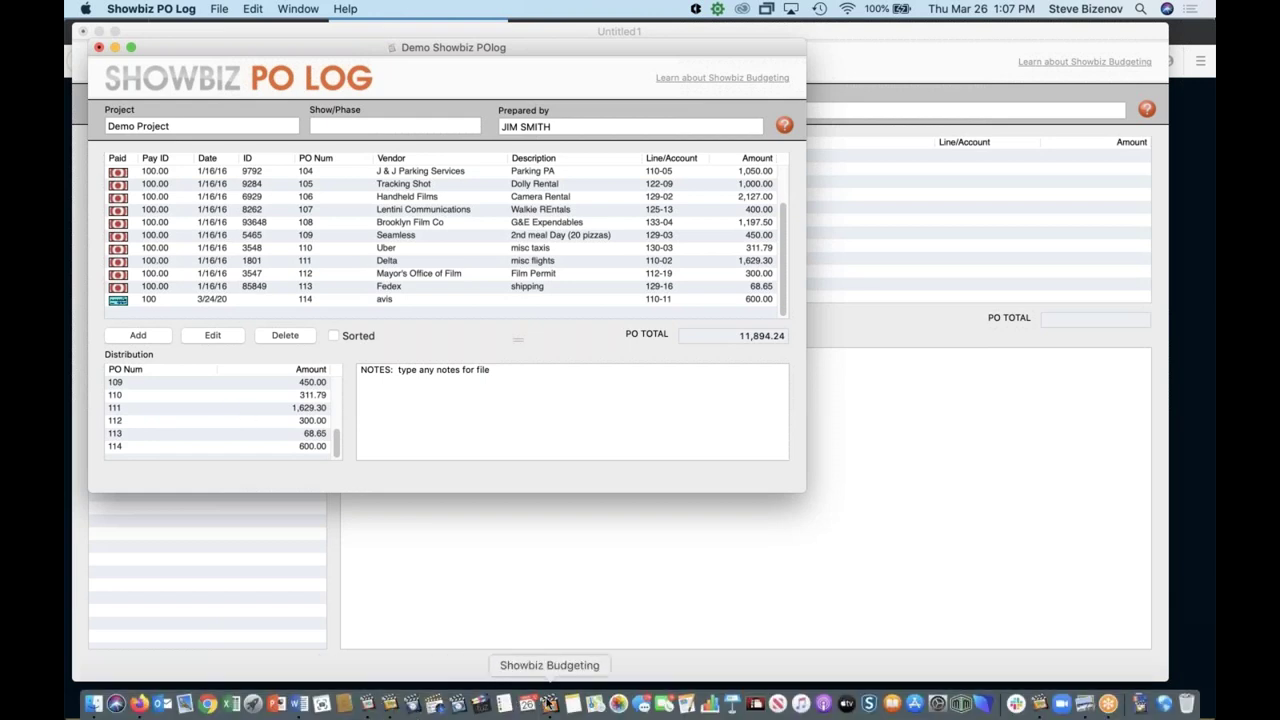
click(549, 704)
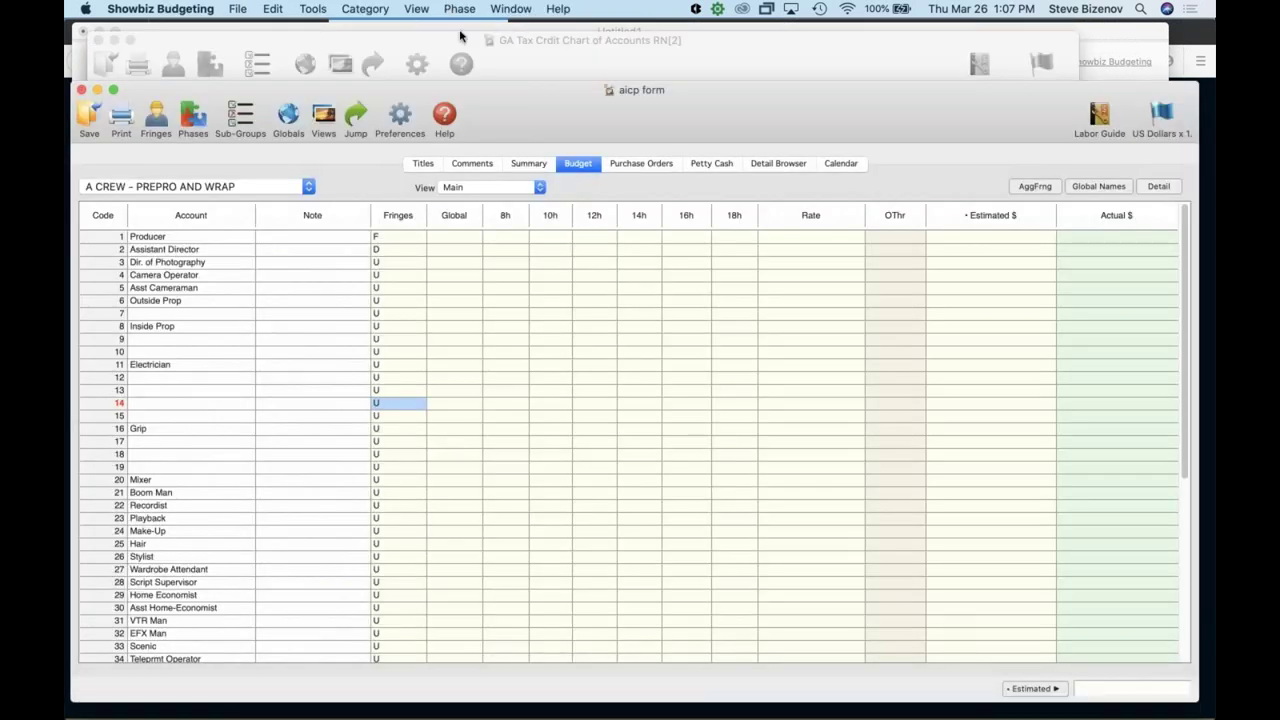
- Bring the GA Tax Crdit Chart of Accounts RN[2] budget forward and show its Summary
click(499, 78)
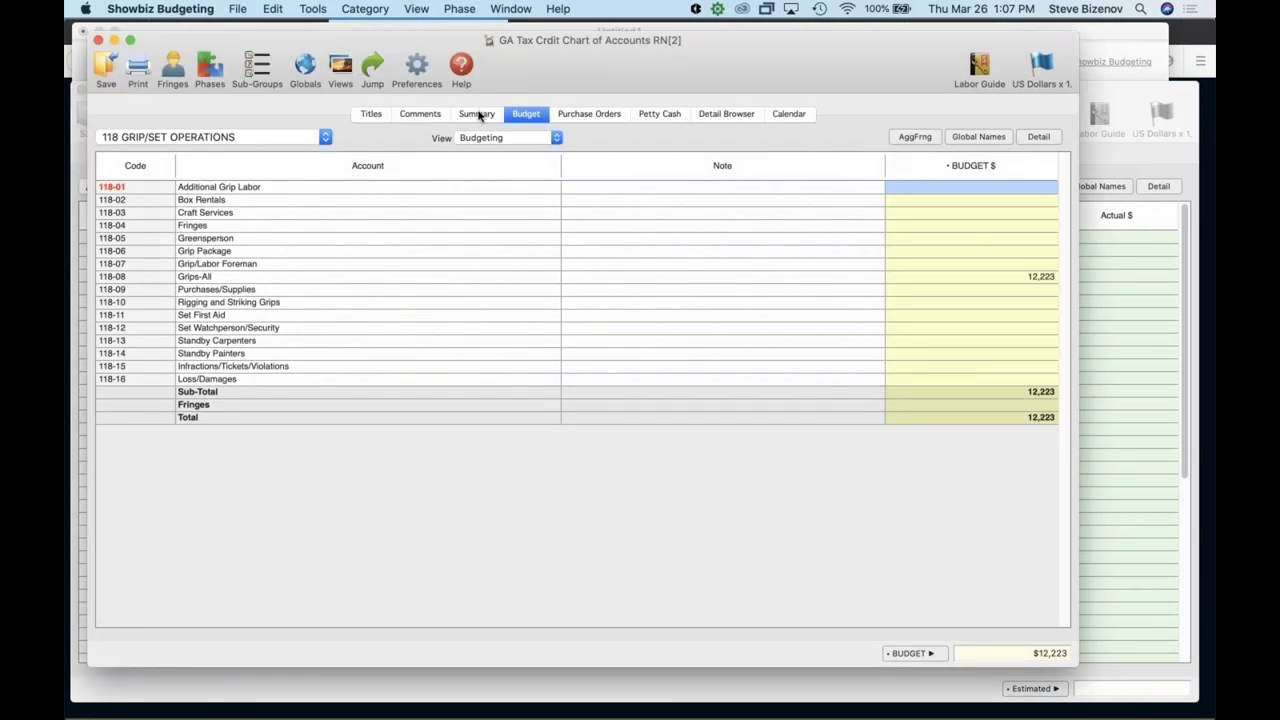
click(479, 114)
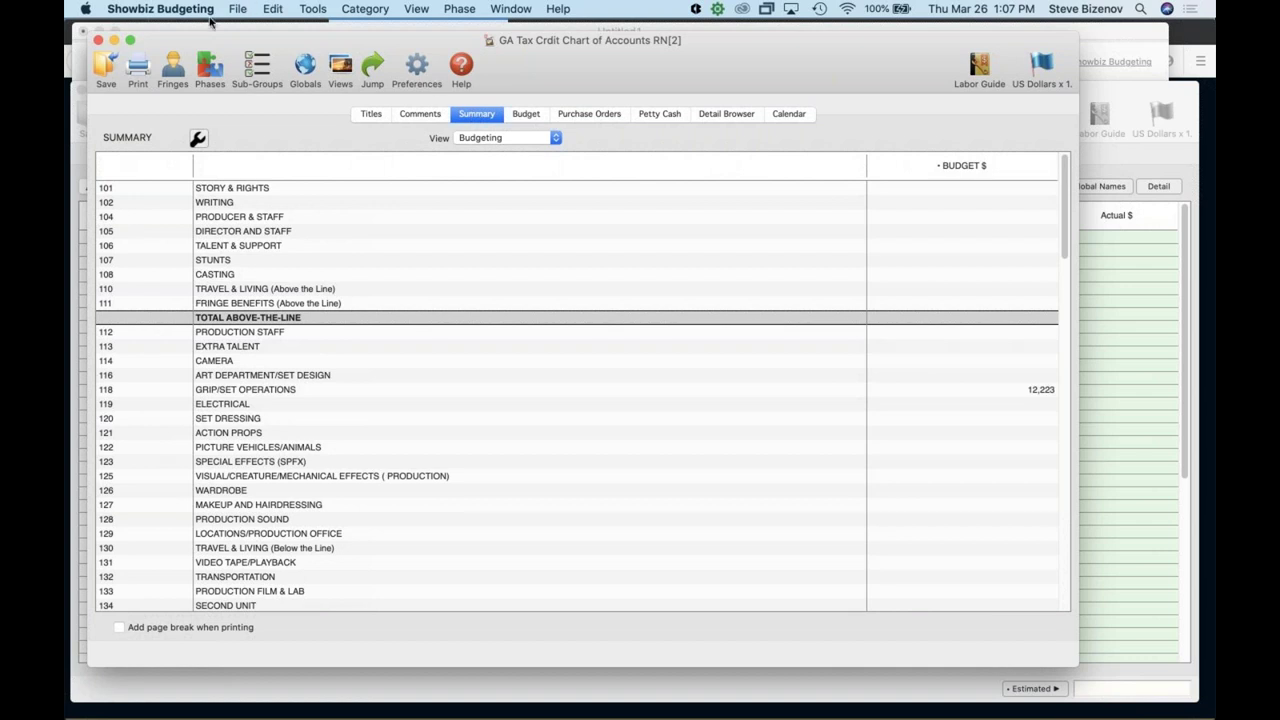
click(240, 8)
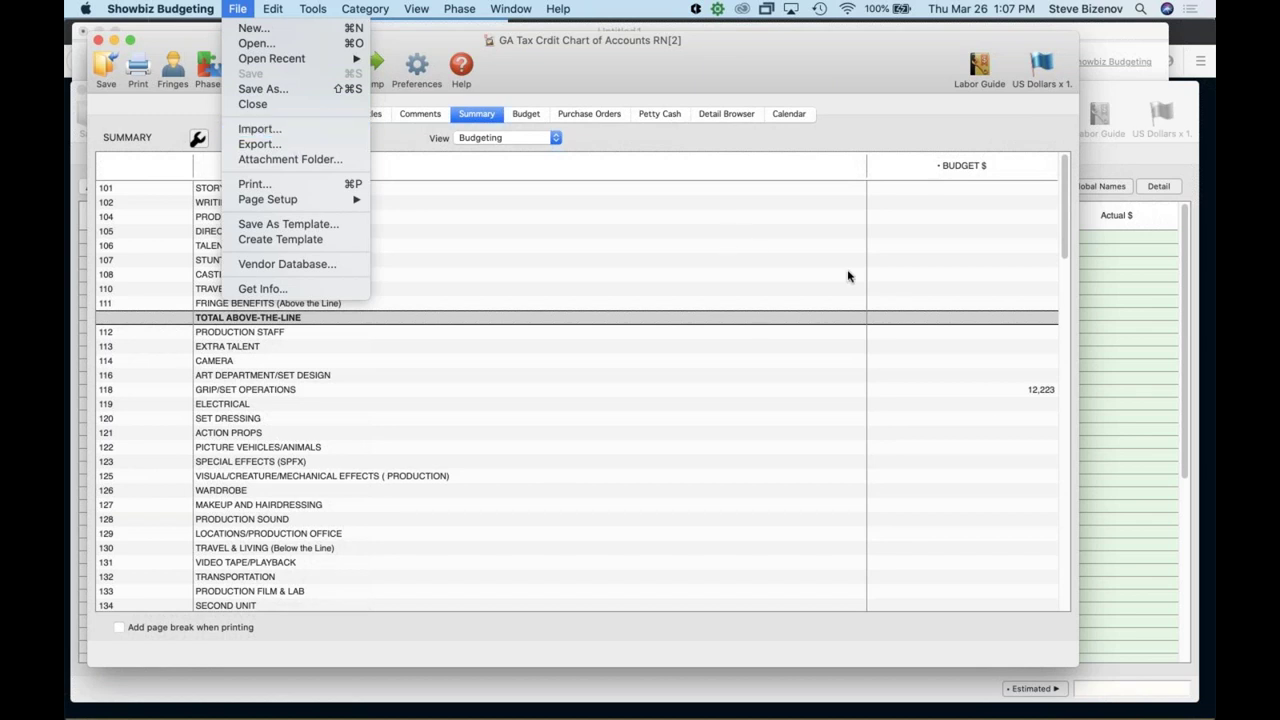
click(1044, 339)
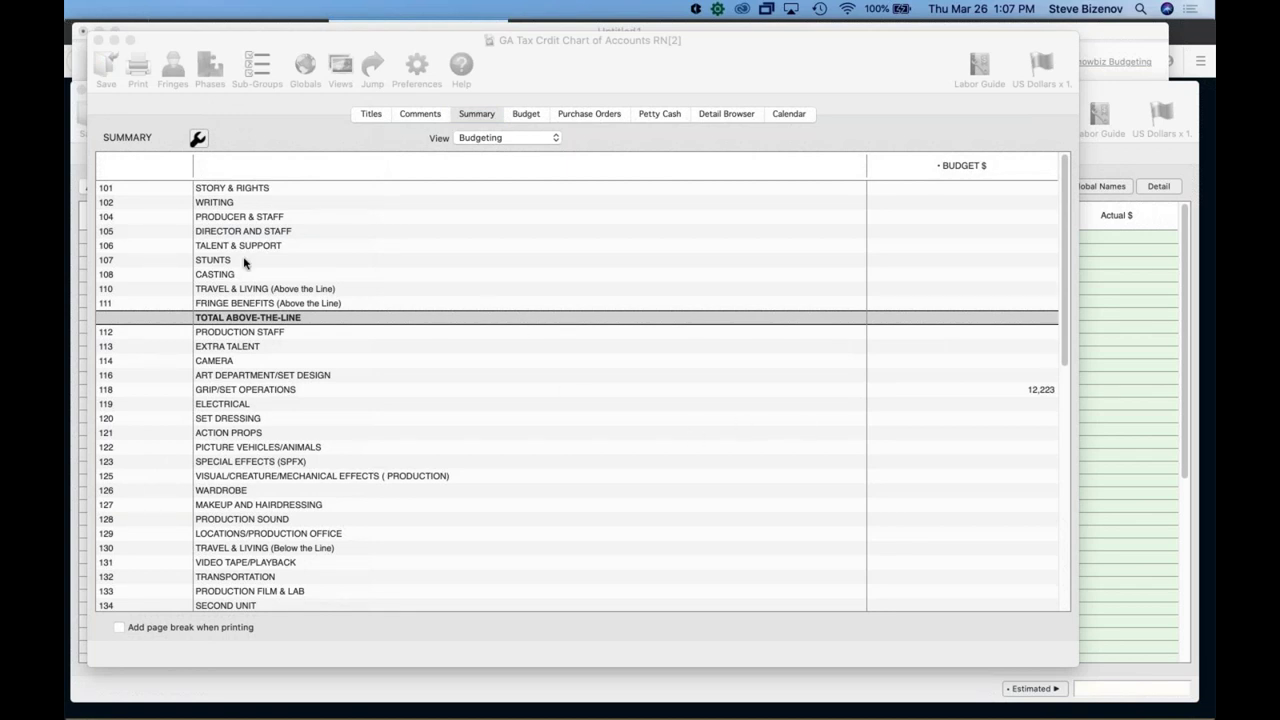
click(296, 220)
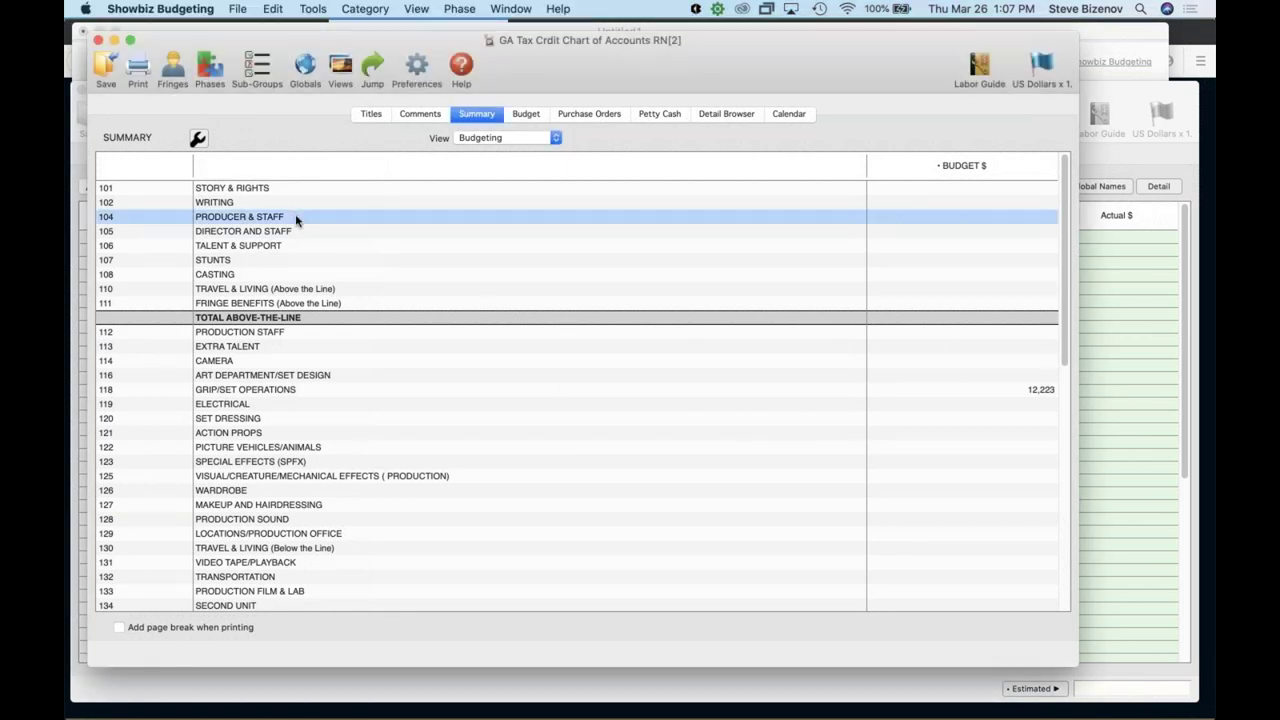
click(238, 8)
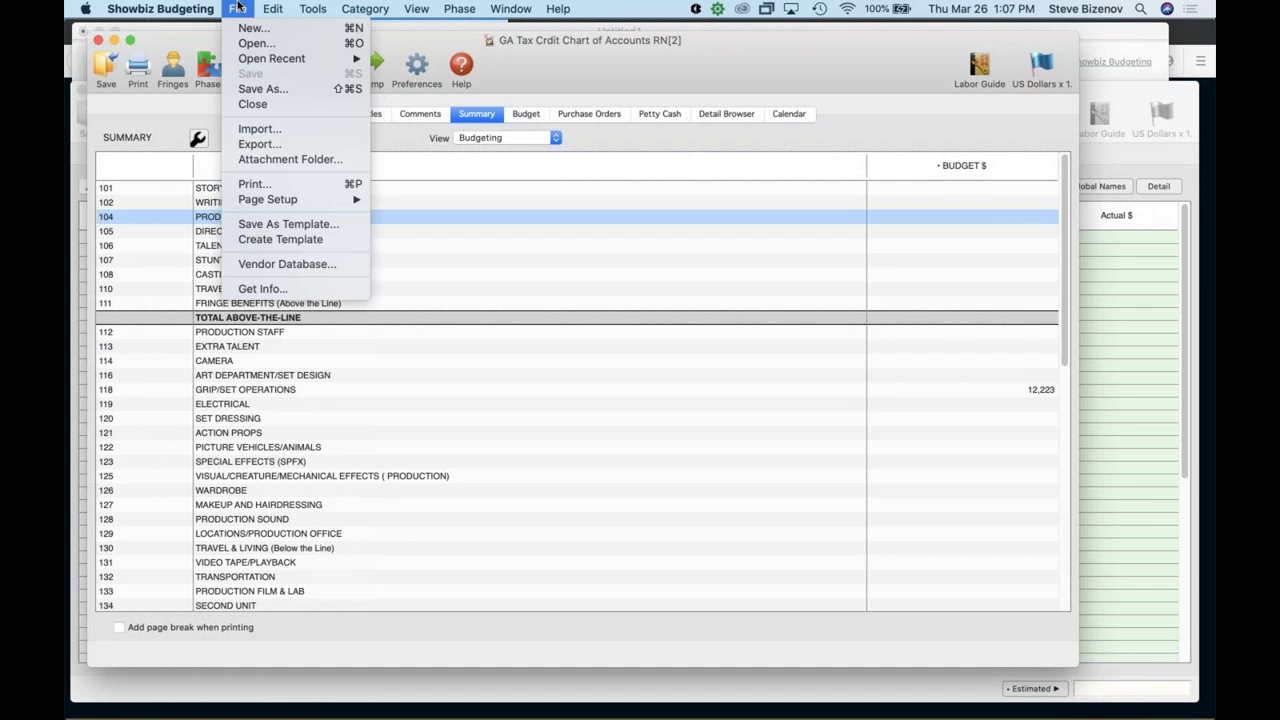
- Import Demo Showbiz POlog into the Actual phase as duplicates, adding 14 expenditures
click(256, 130)
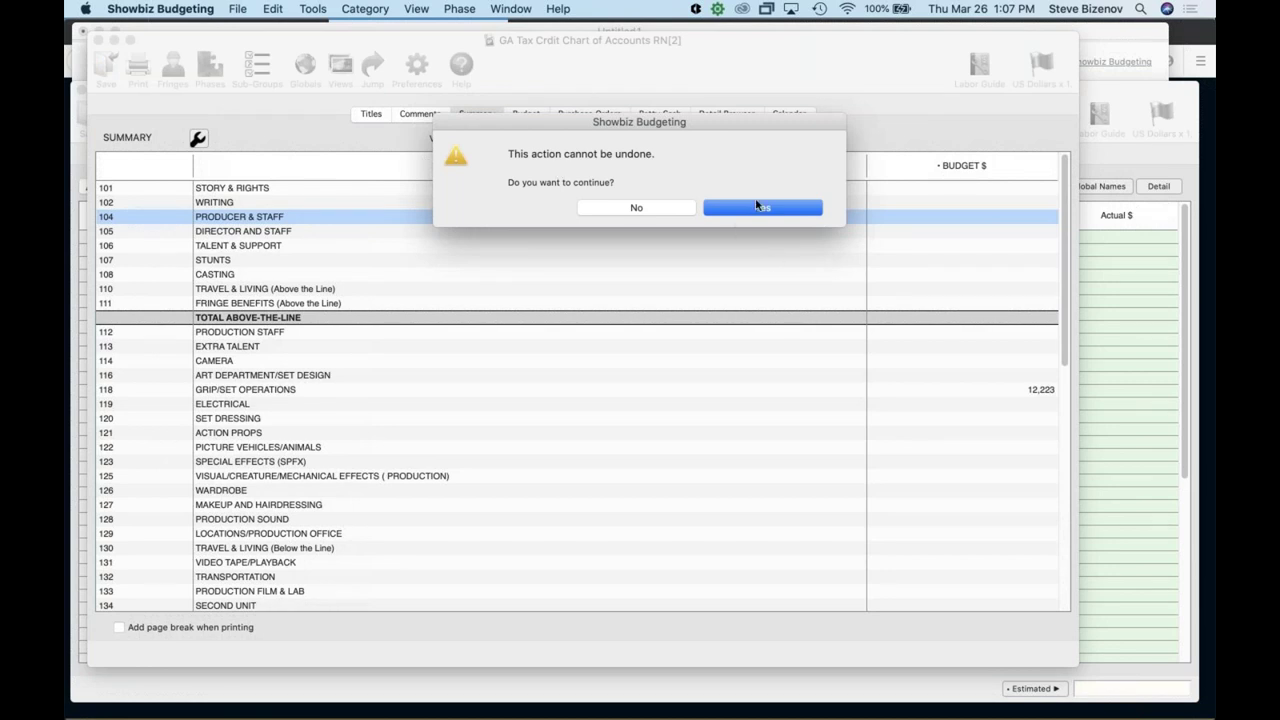
click(760, 206)
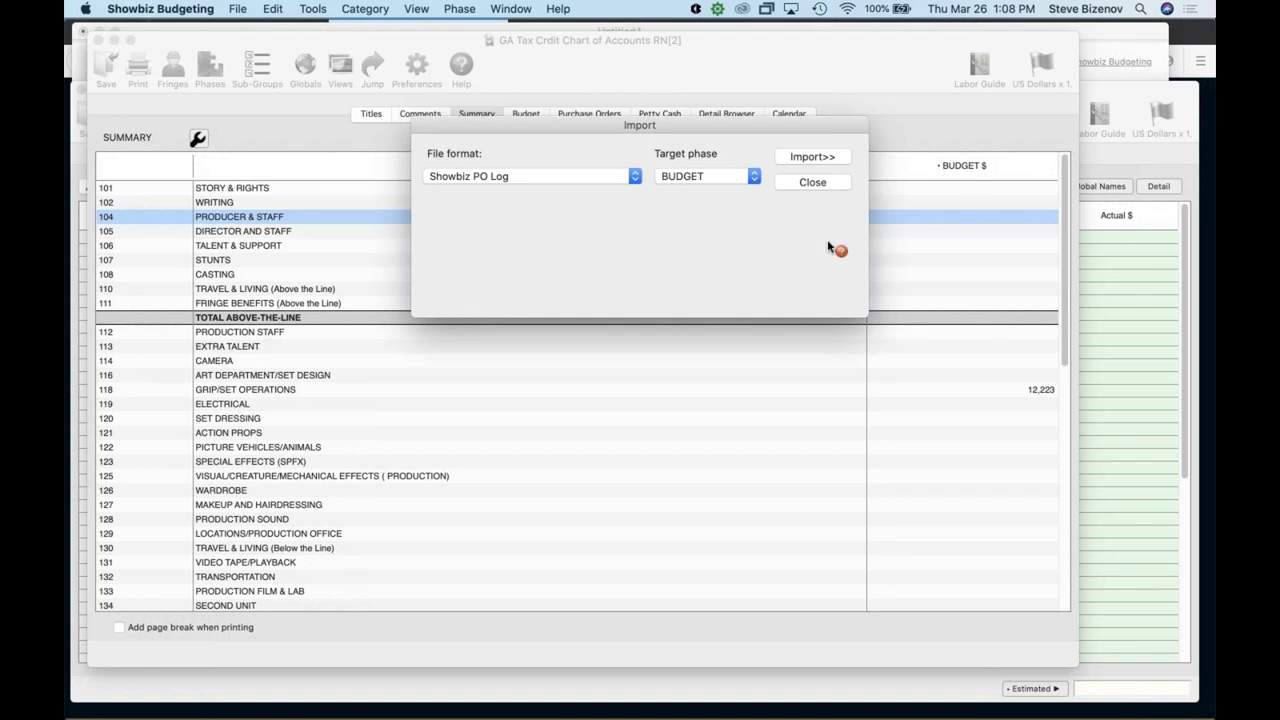
click(719, 174)
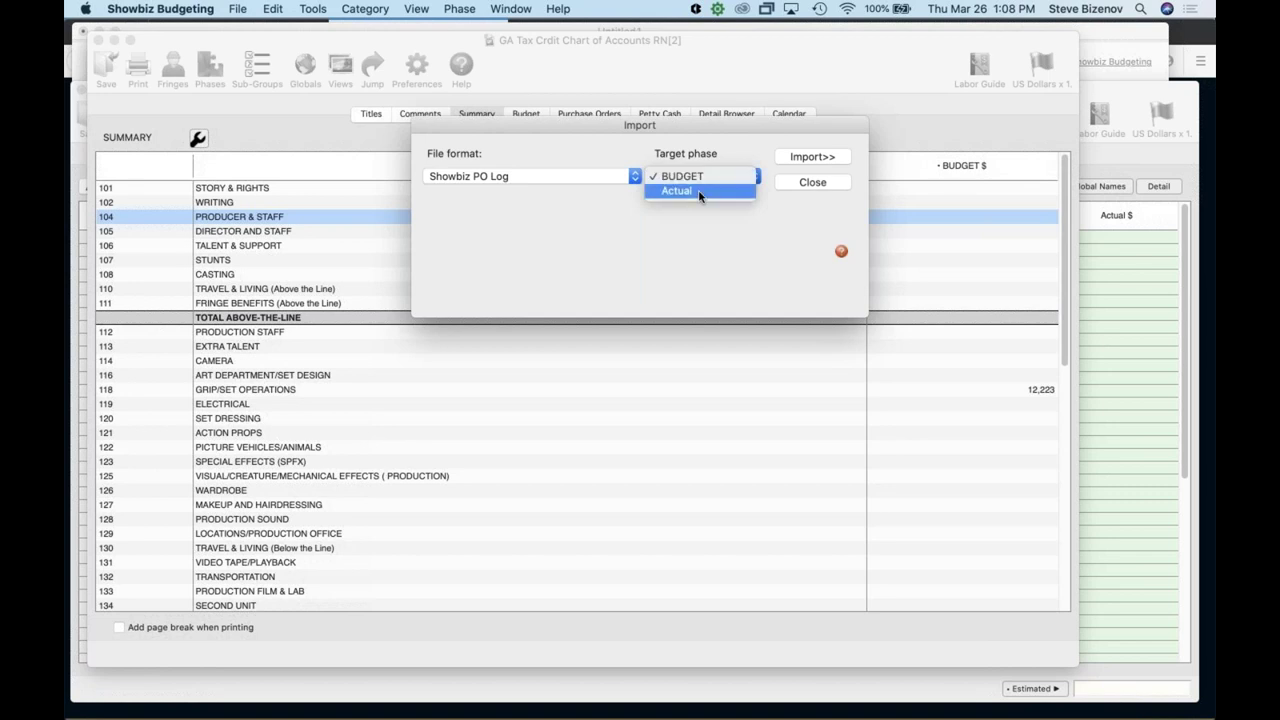
click(700, 192)
click(798, 156)
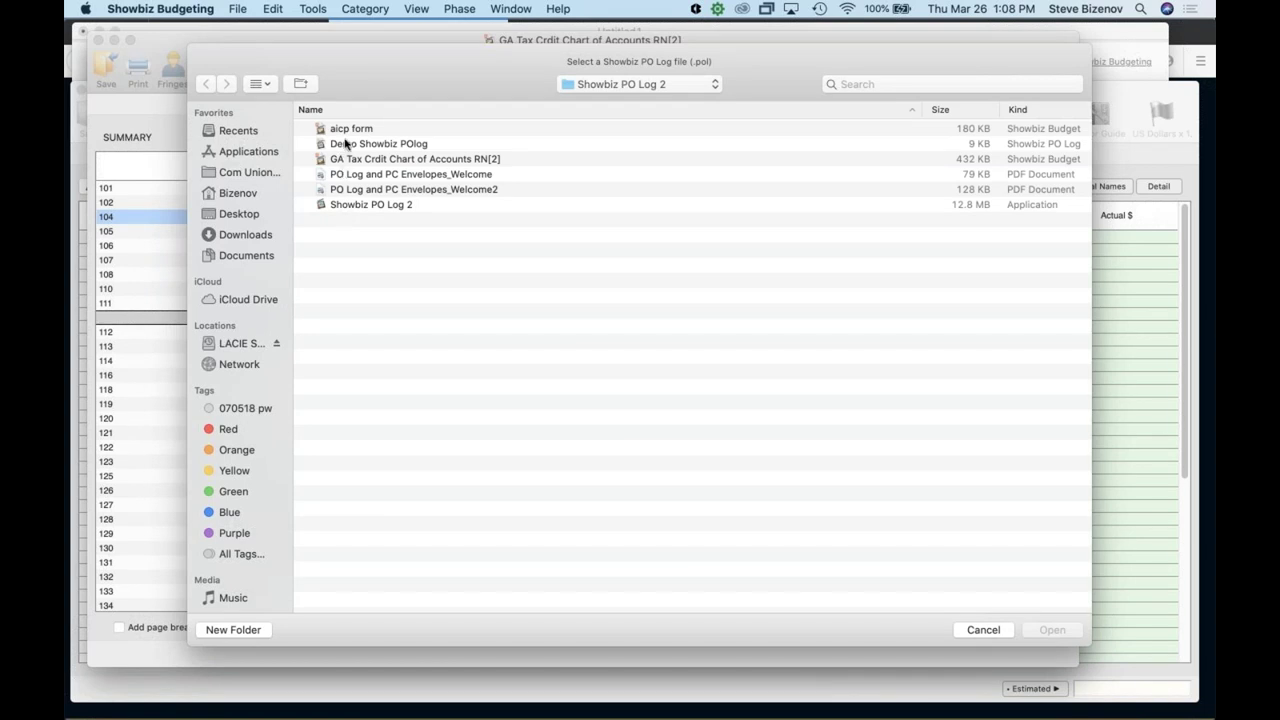
double_click(345, 144)
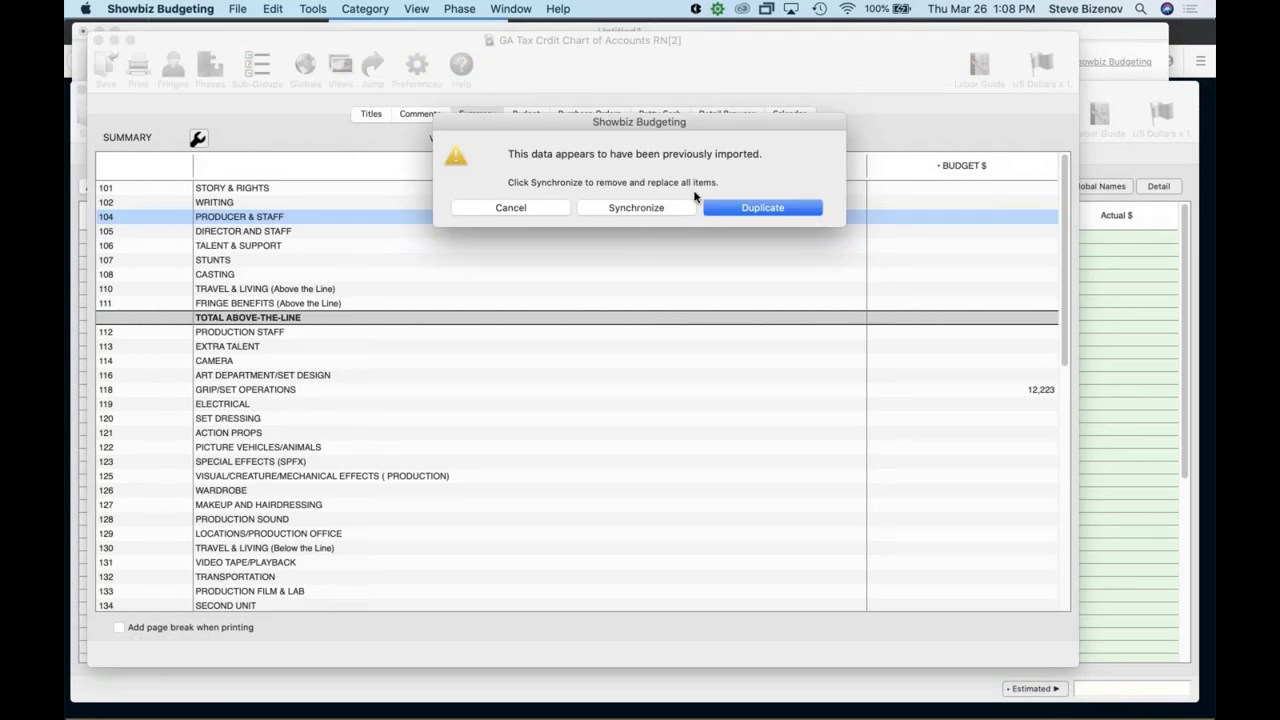
click(748, 209)
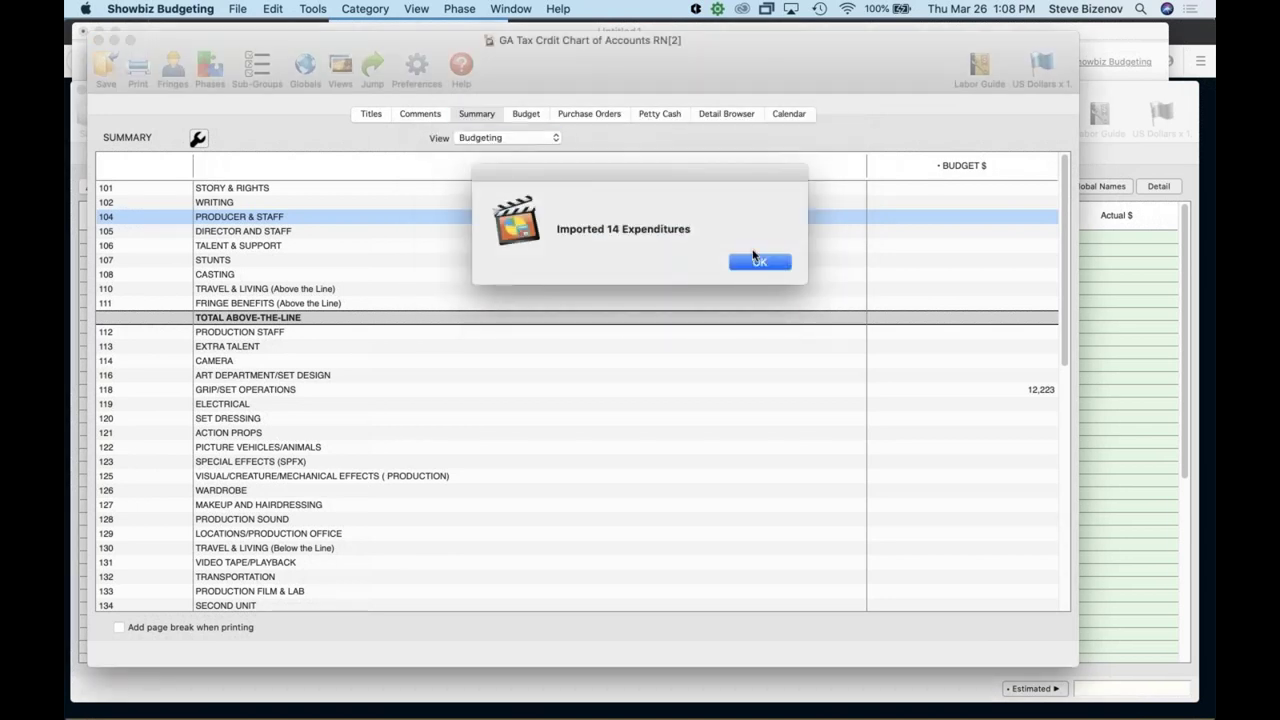
click(759, 261)
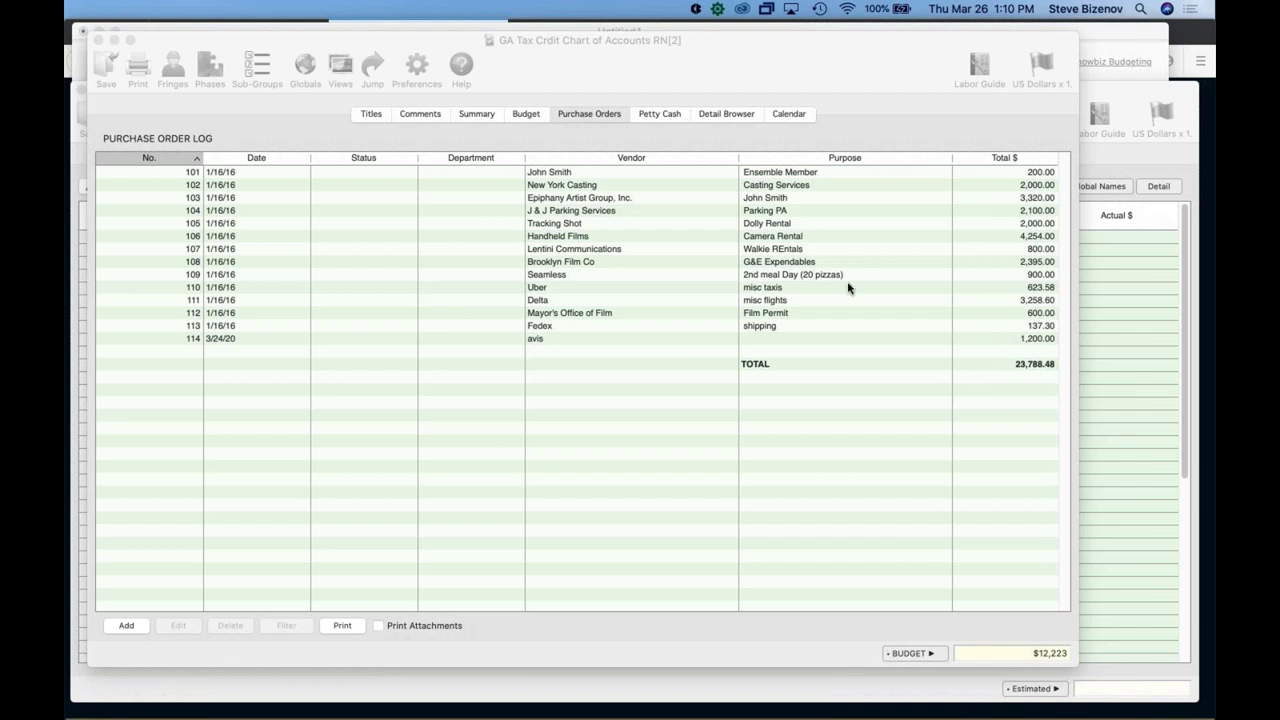
- Select PO 108 Brooklyn Film Co in the budget's PO log, then return to Showbiz PO Log
click(386, 262)
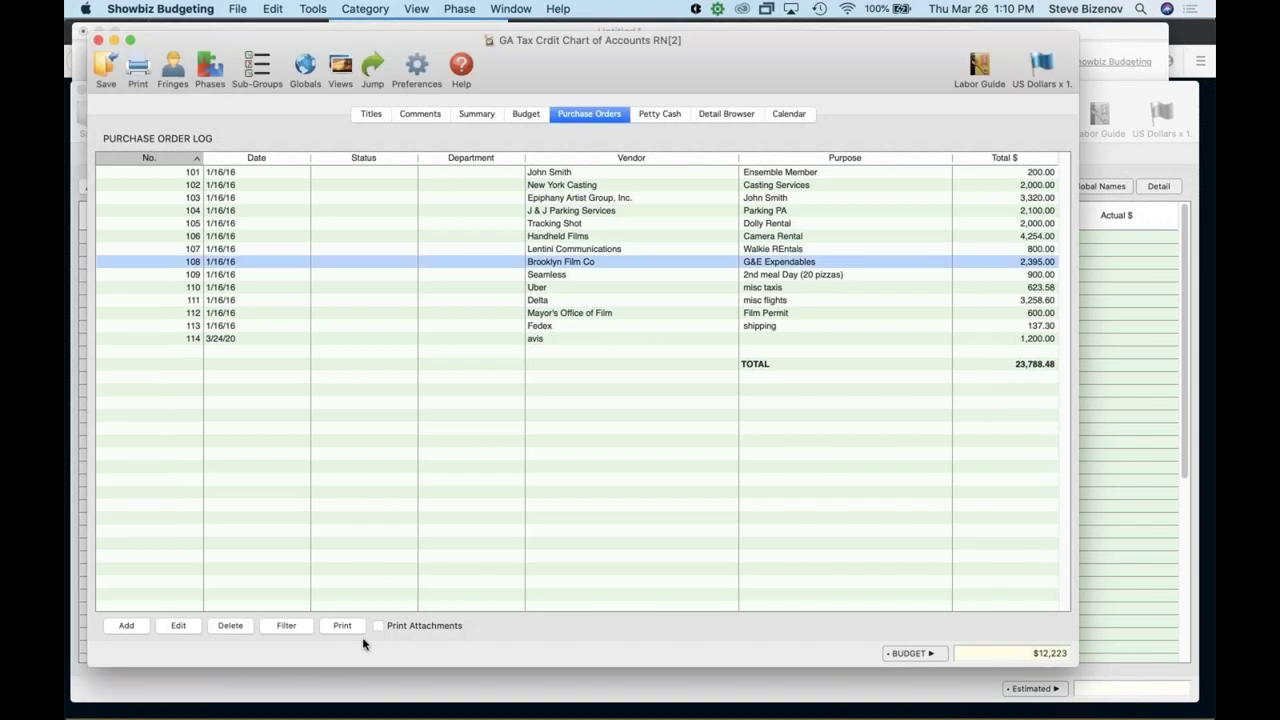
mouse_move(370, 706)
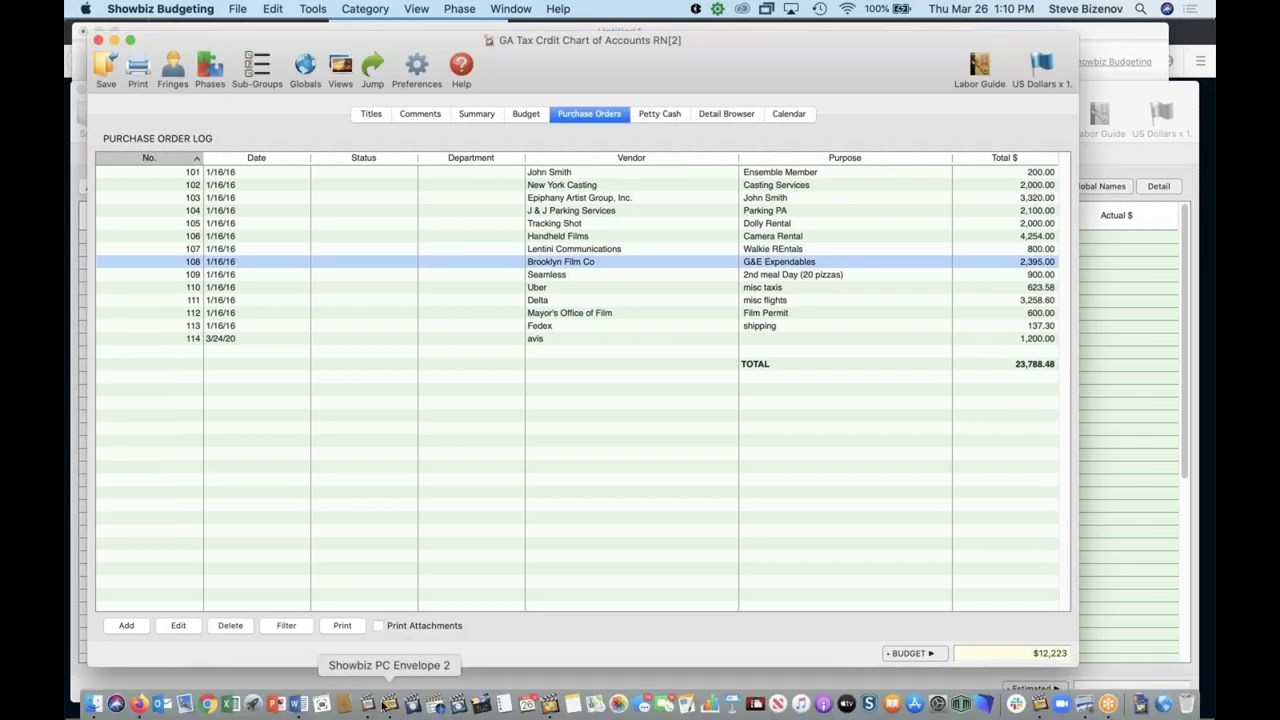
click(368, 706)
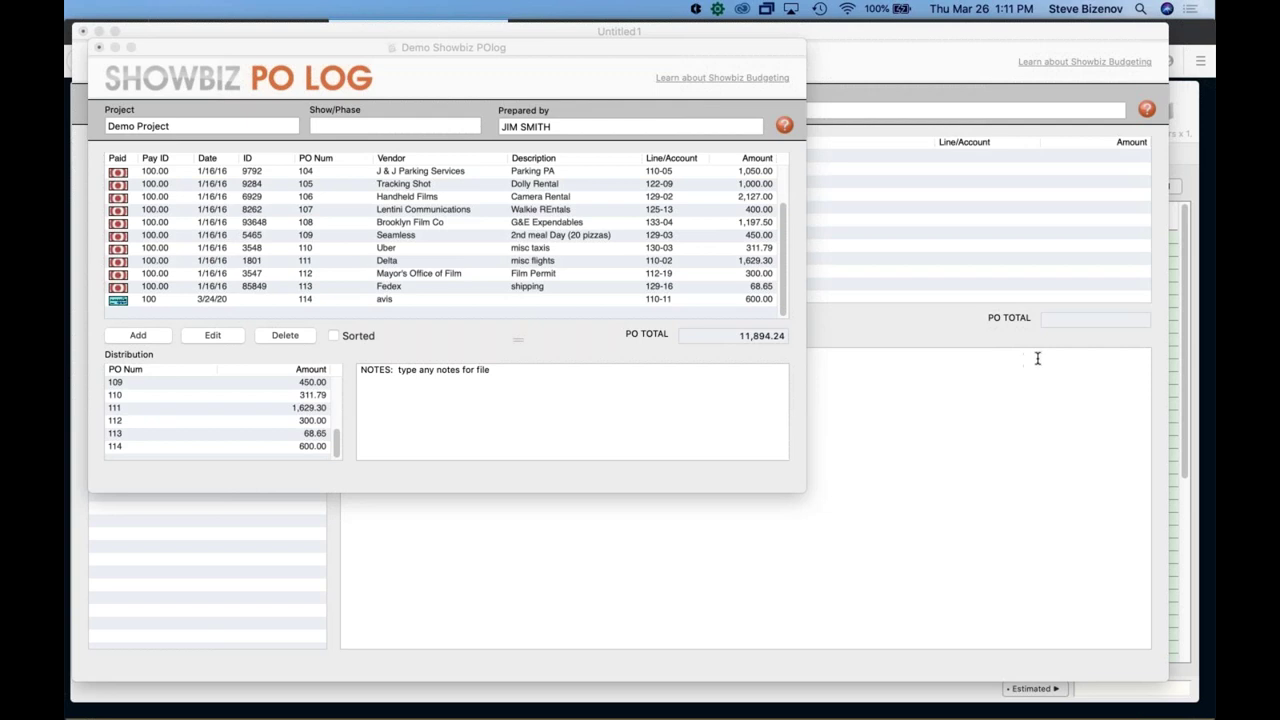
- Open PO 114 for avis to review its Pay Info options, then close it unchanged
click(260, 240)
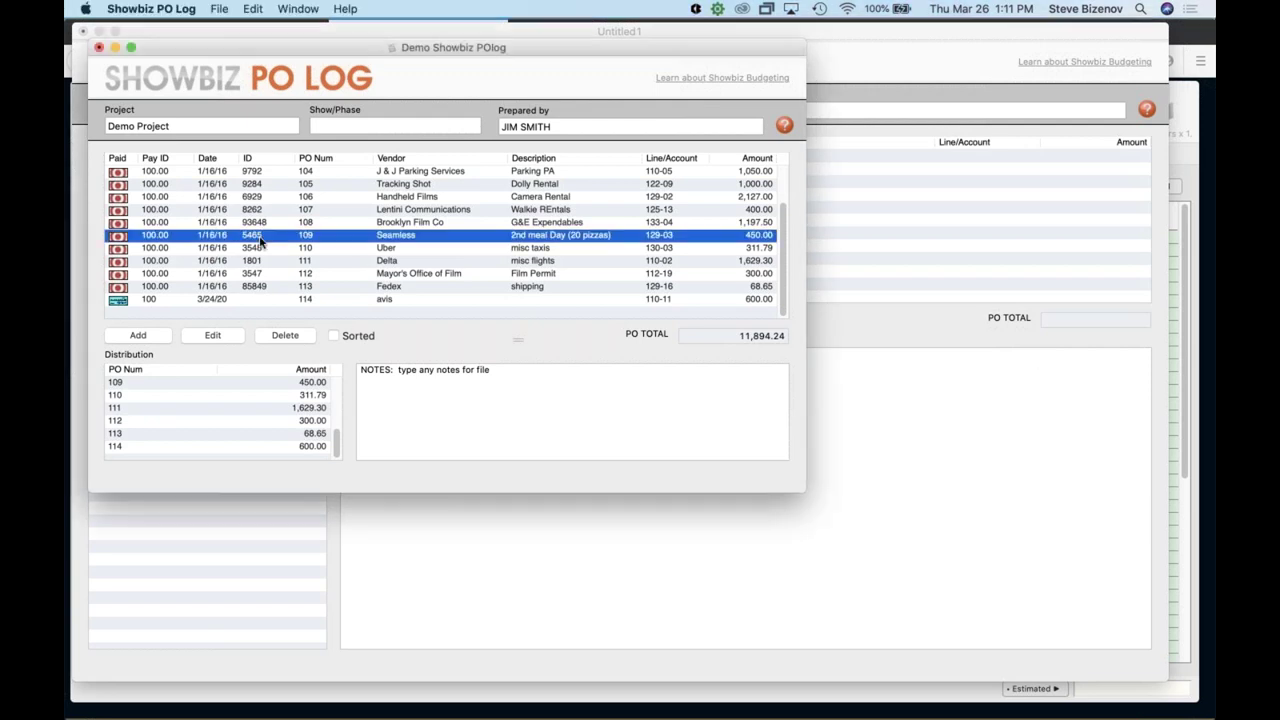
double_click(230, 300)
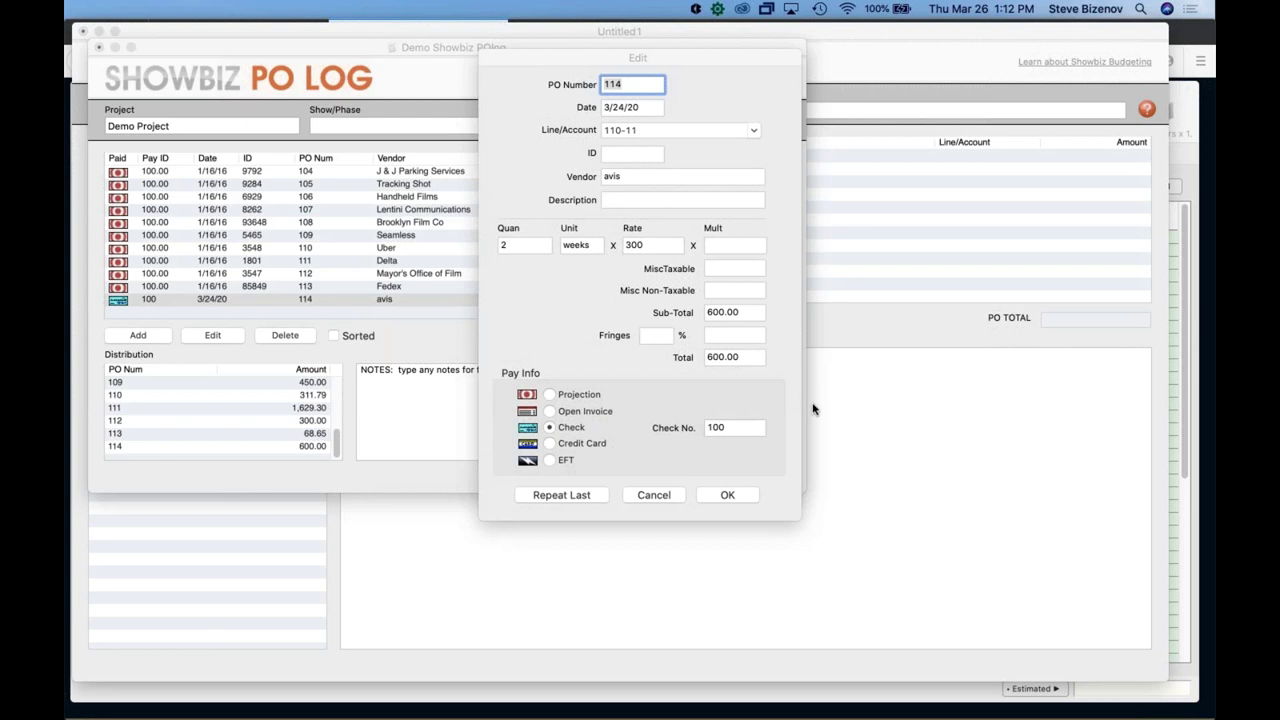
click(727, 495)
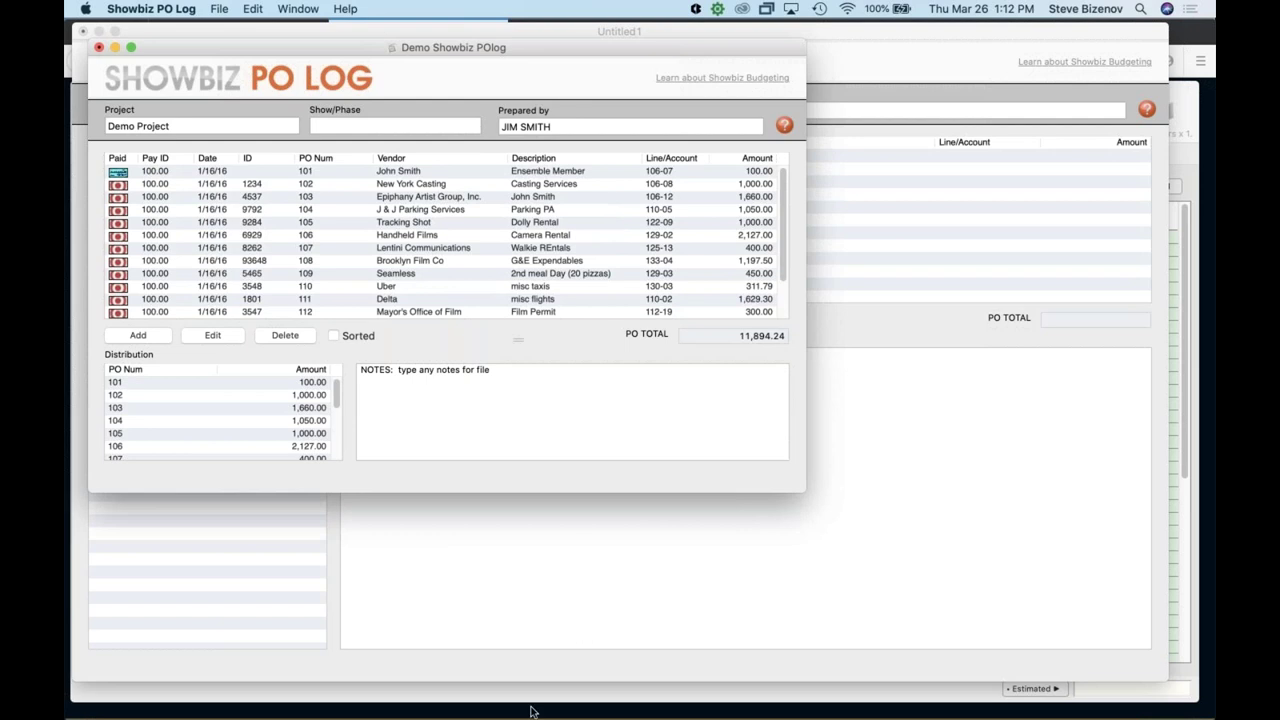
- Leave PO 114's details unchanged and bring Showbiz PC Envelope to the front
mouse_move(532, 712)
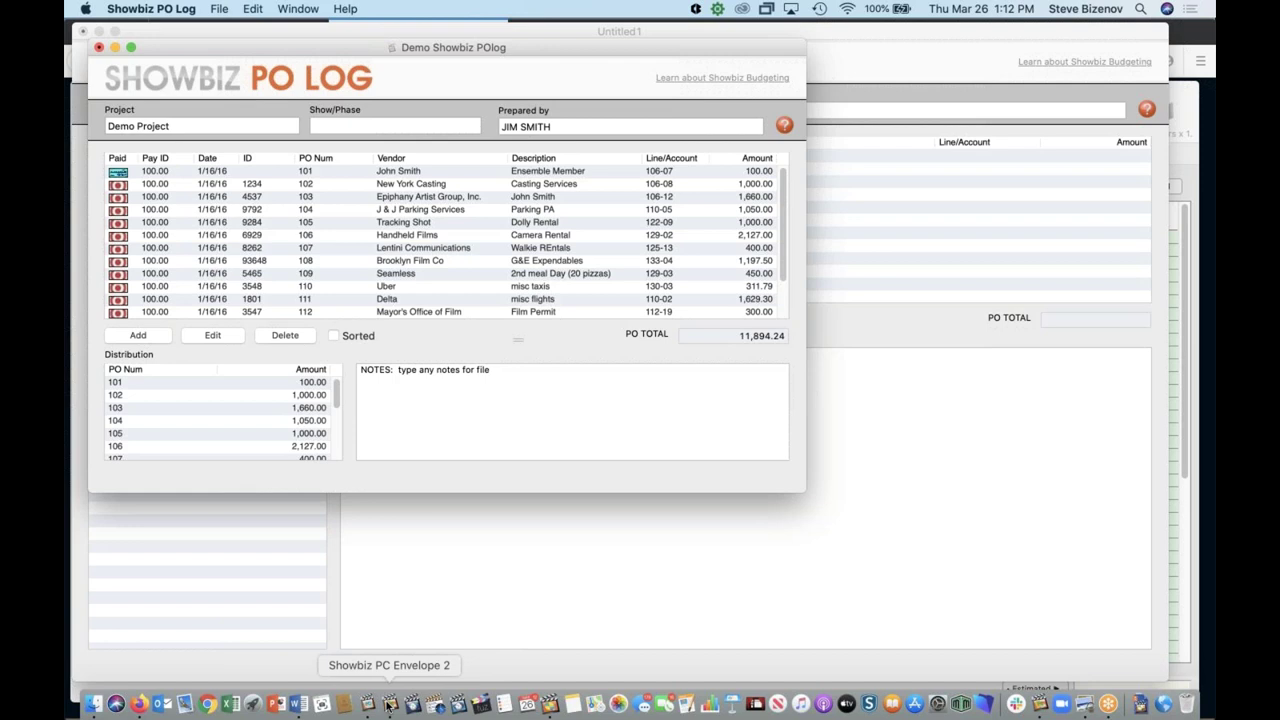
click(390, 703)
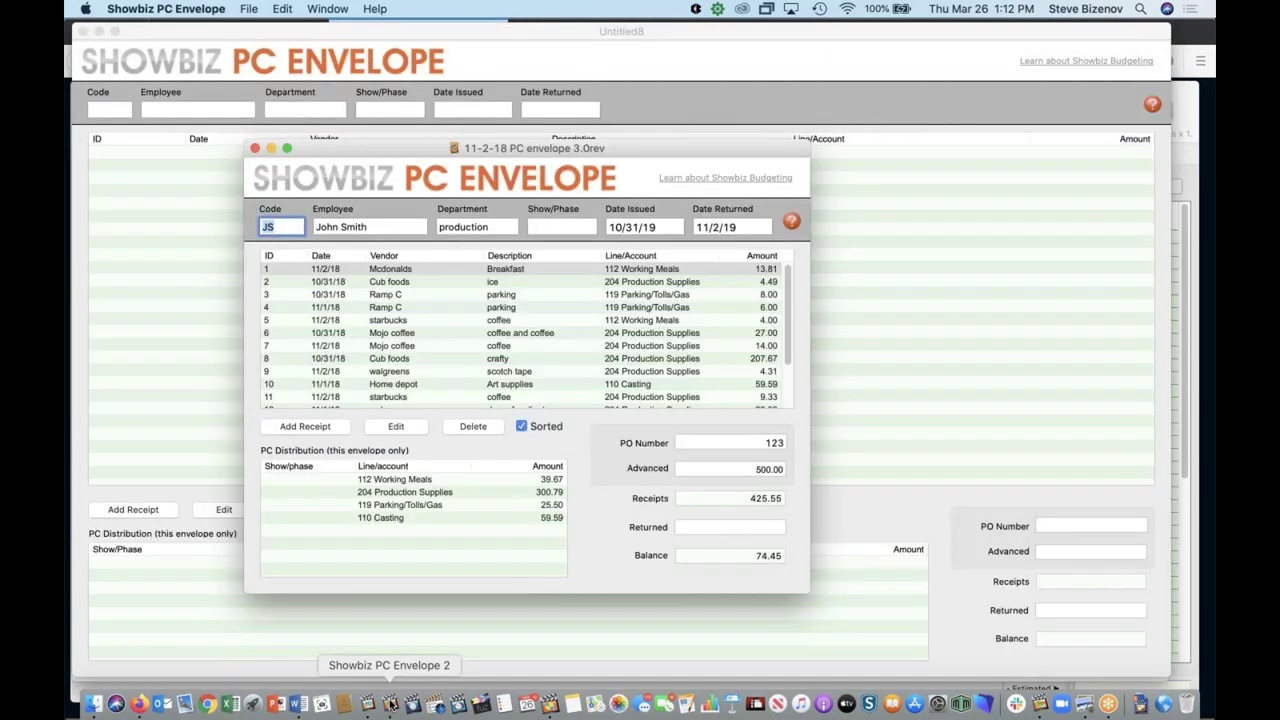
- Bring the blank Untitled8 envelope in front of the 11-2-18 PC envelope, ready for its Code
click(150, 343)
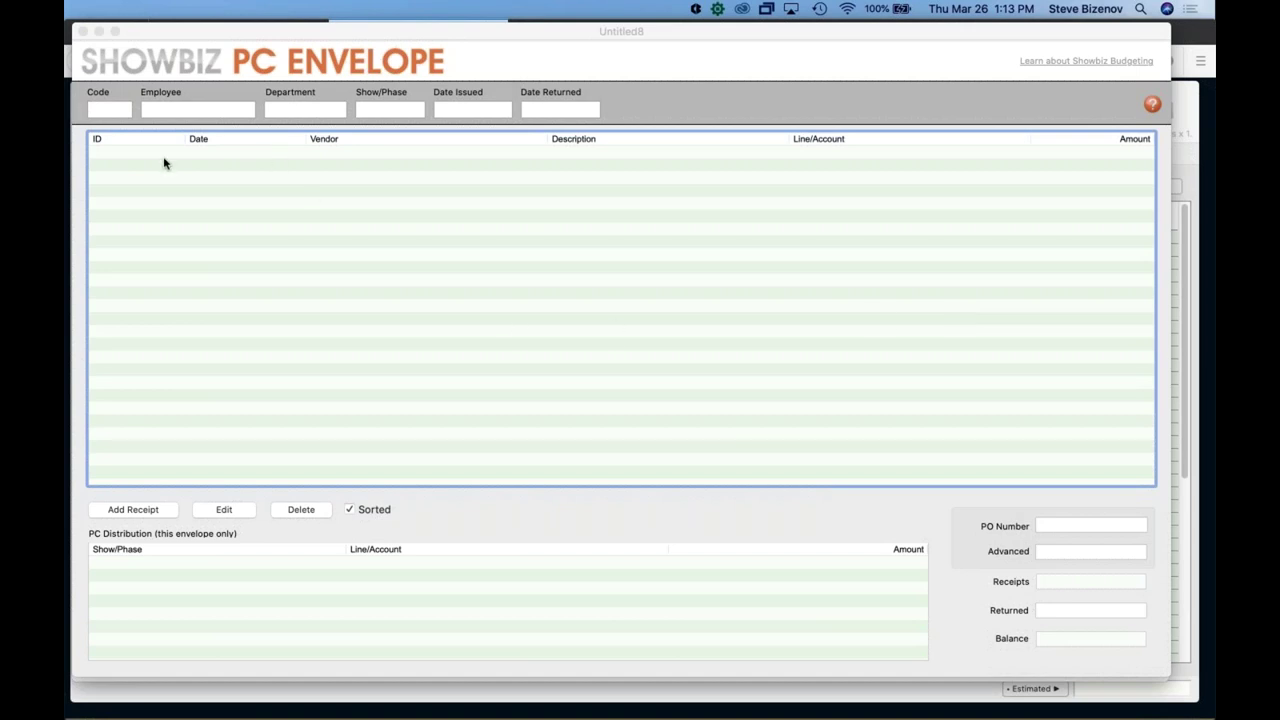
click(100, 116)
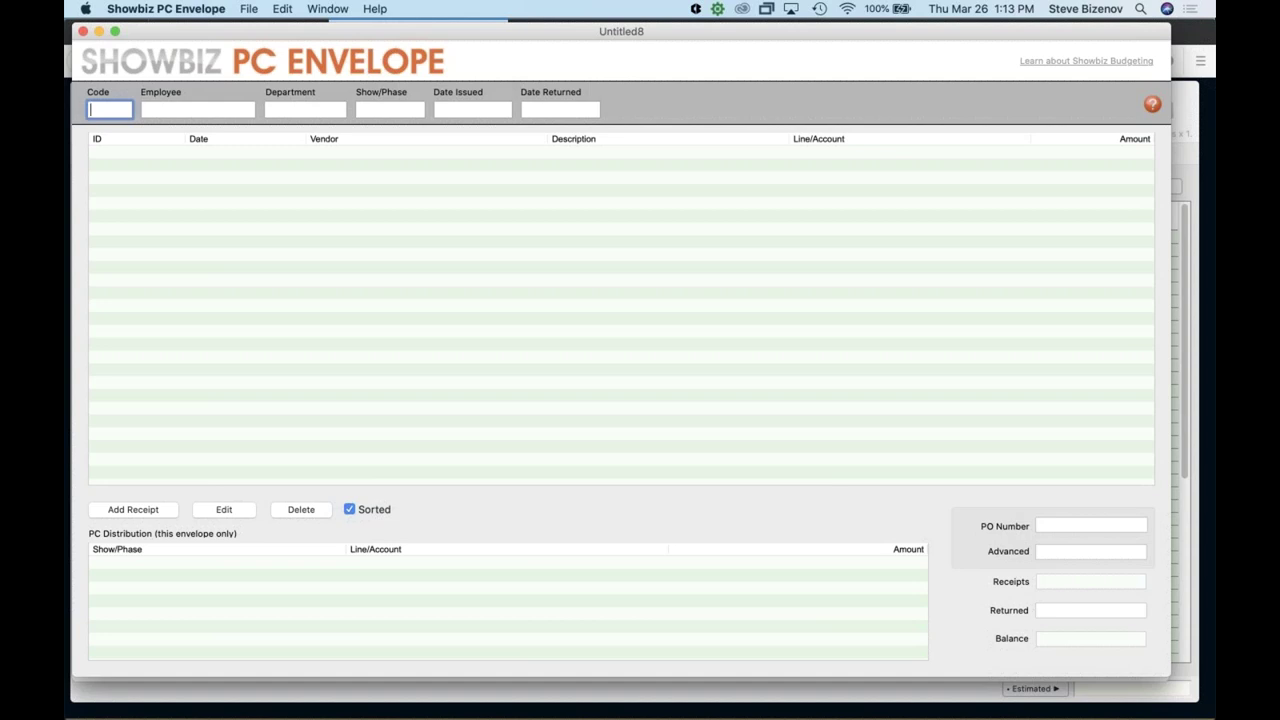
- Enter Code SB, the employee's name, Department Prod and Show/Phase 'demo comm'
text(SB)
click(181, 110)
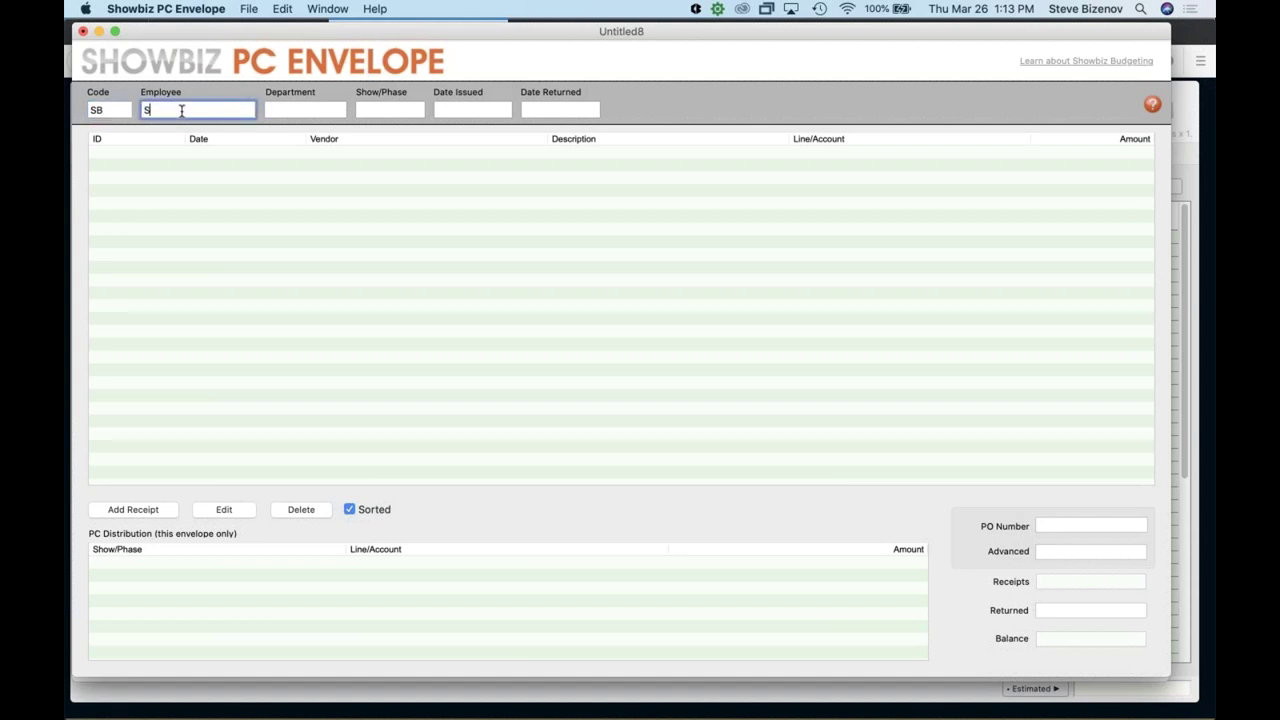
text(teve)
key(Tab)
text(Pr)
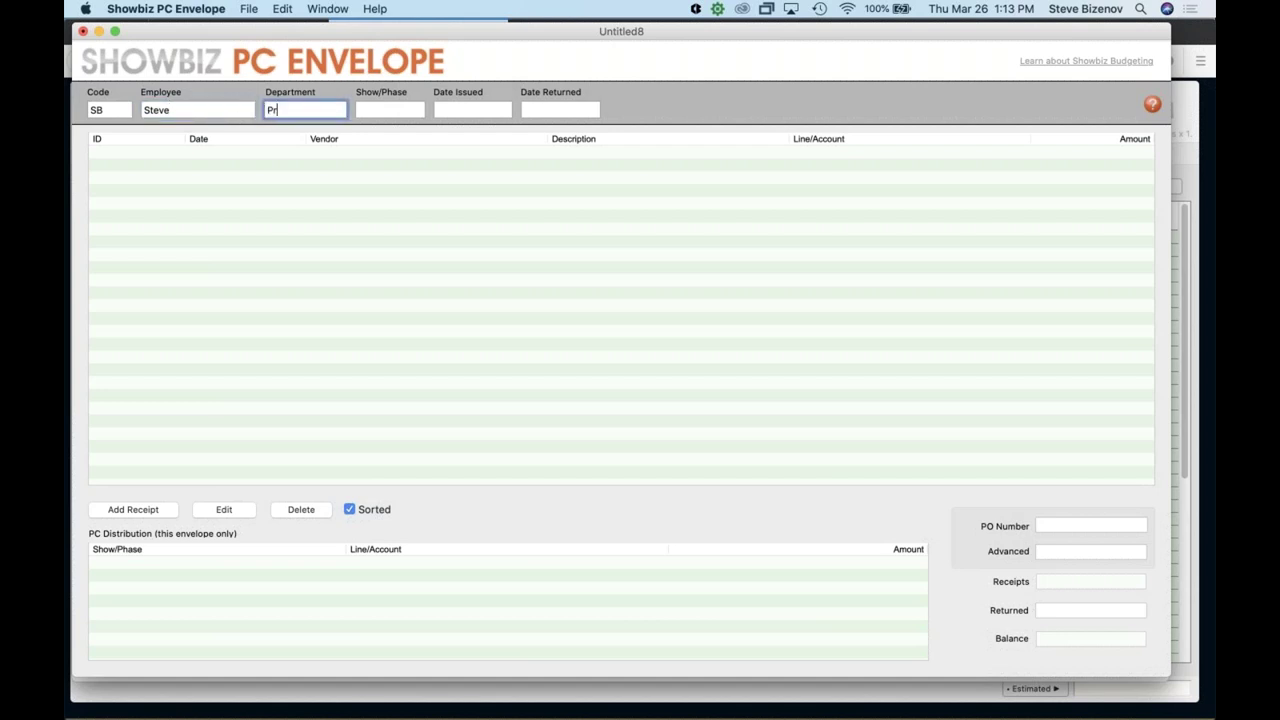
text(od)
key(Tab)
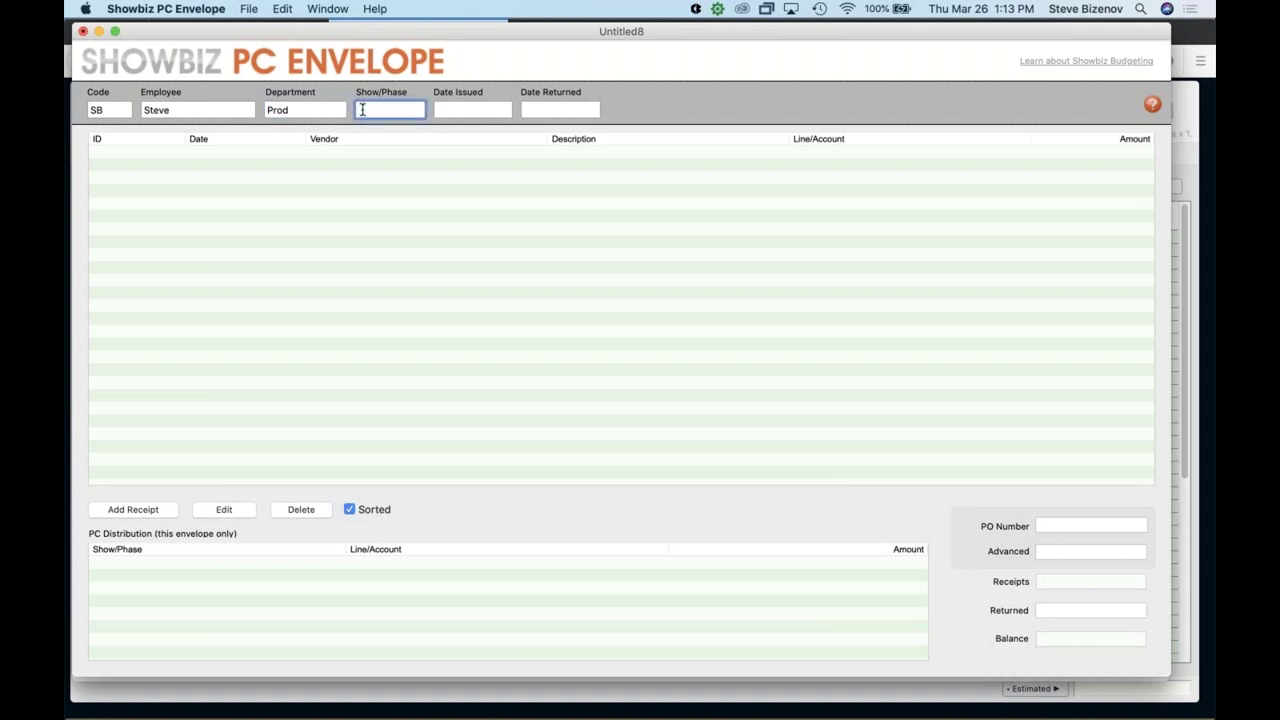
text(demo comm,)
- Set Date Issued to 3/26/20 and finish editing the envelope header
click(458, 107)
text(3/)
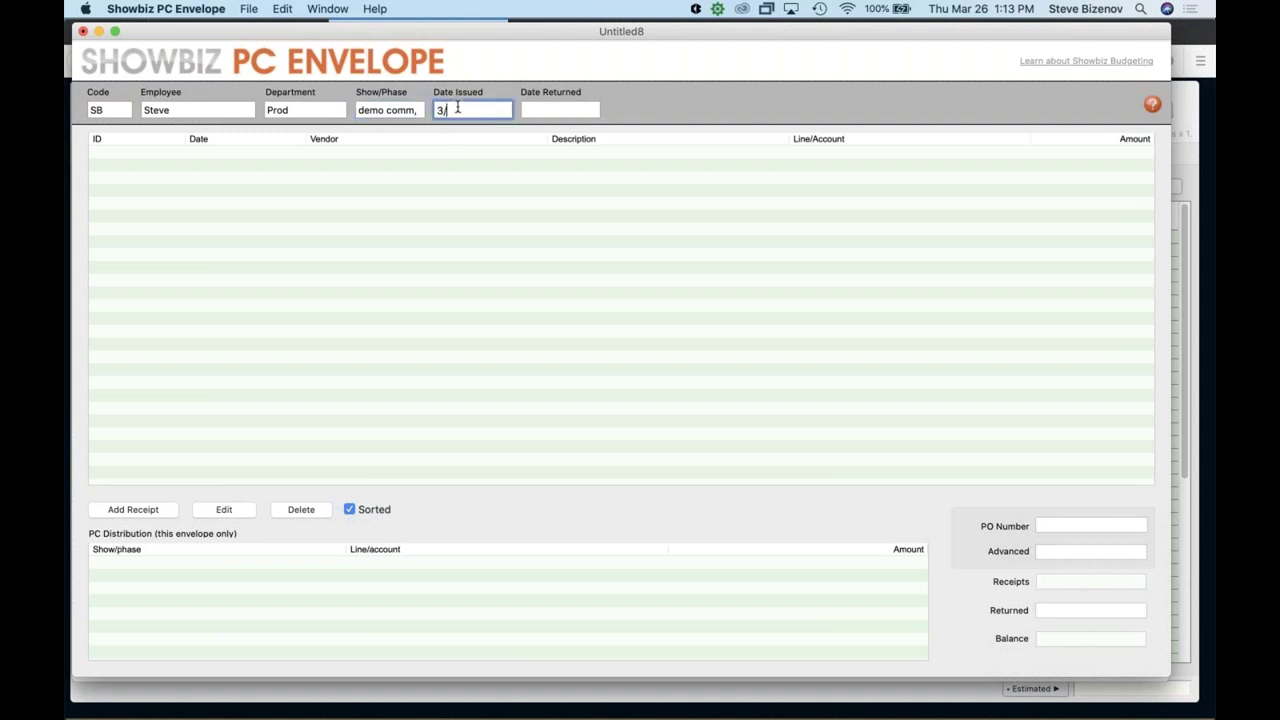
text(26/20)
click(547, 110)
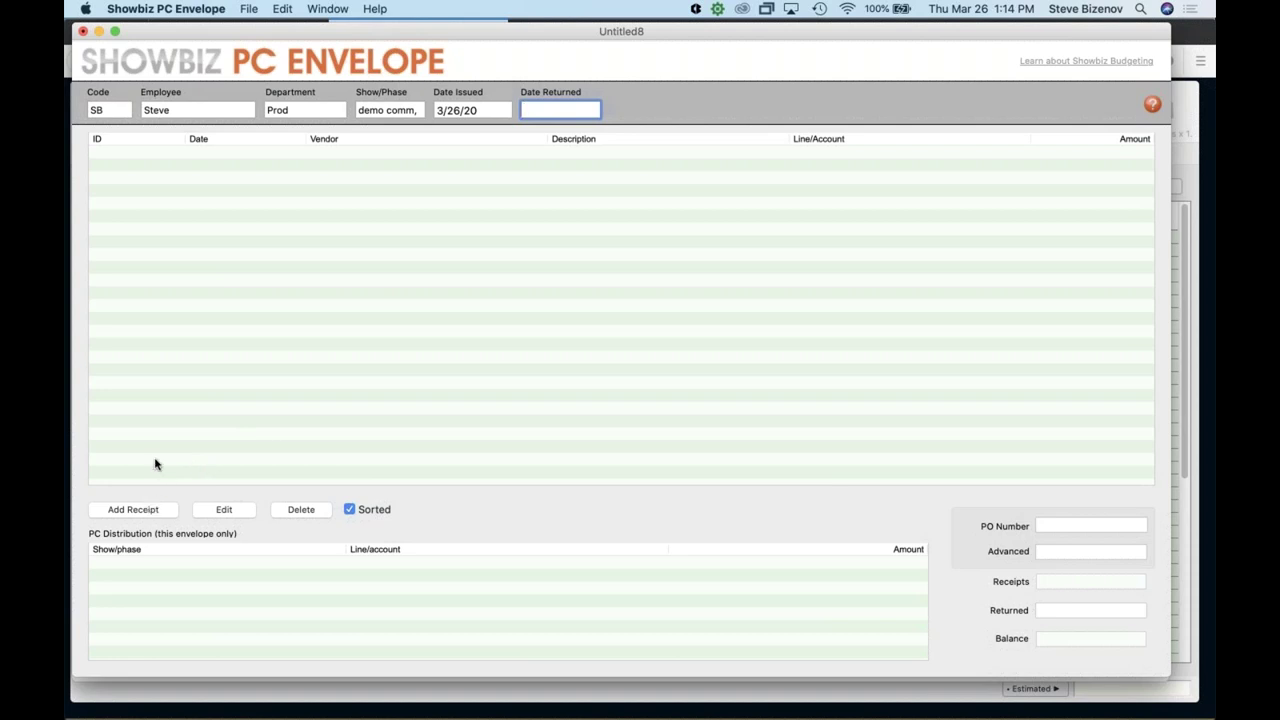
click(167, 360)
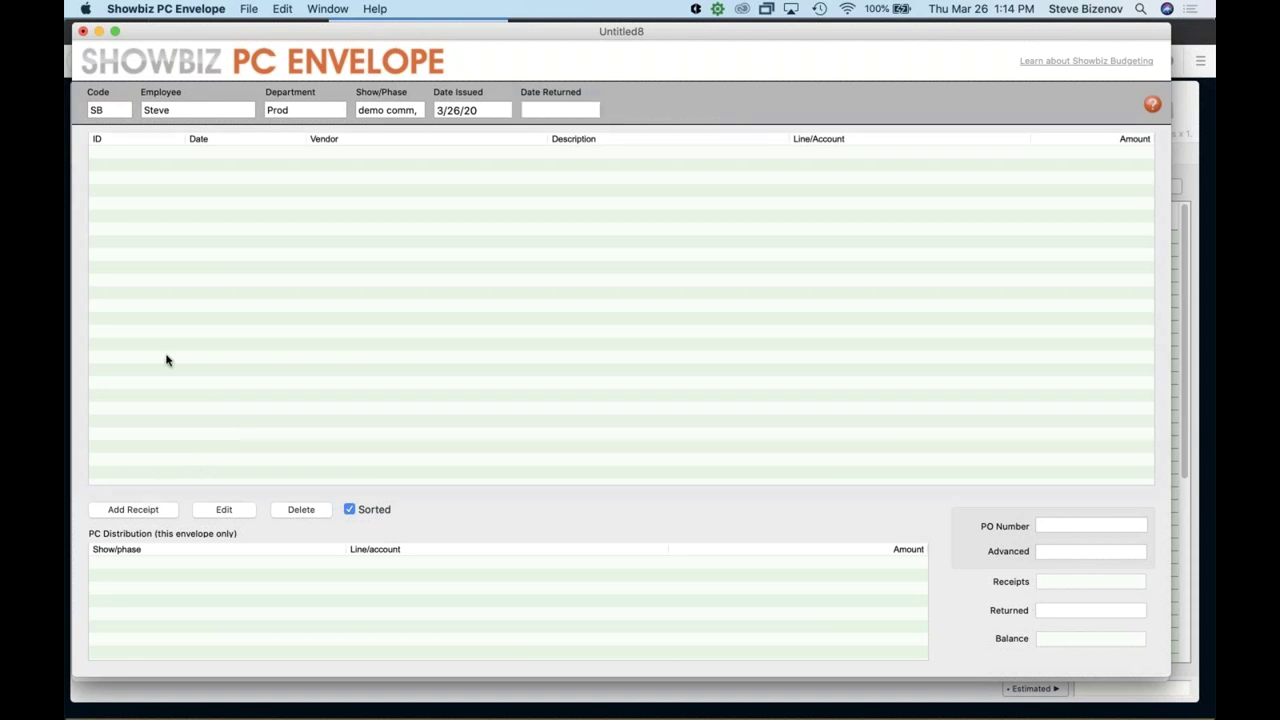
click(248, 9)
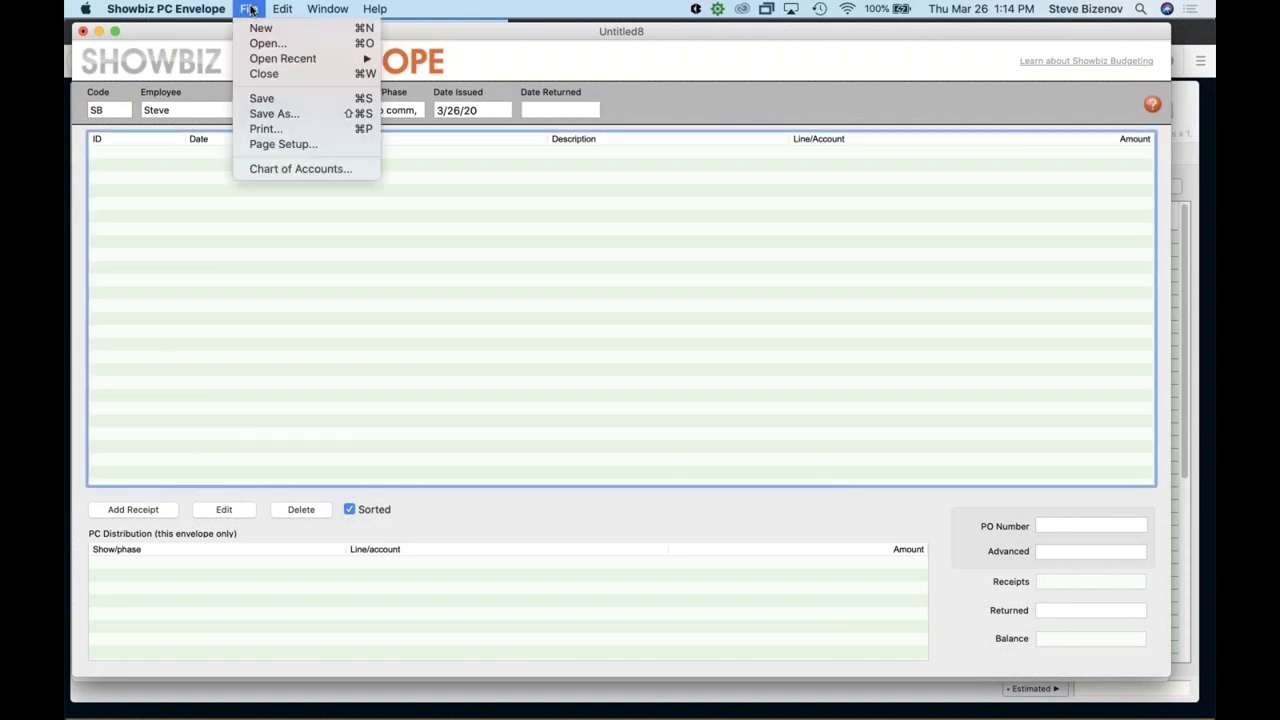
- Try importing the chart of accounts from 11-2-18 PC envelope 3.0rev, which is rejected
click(256, 169)
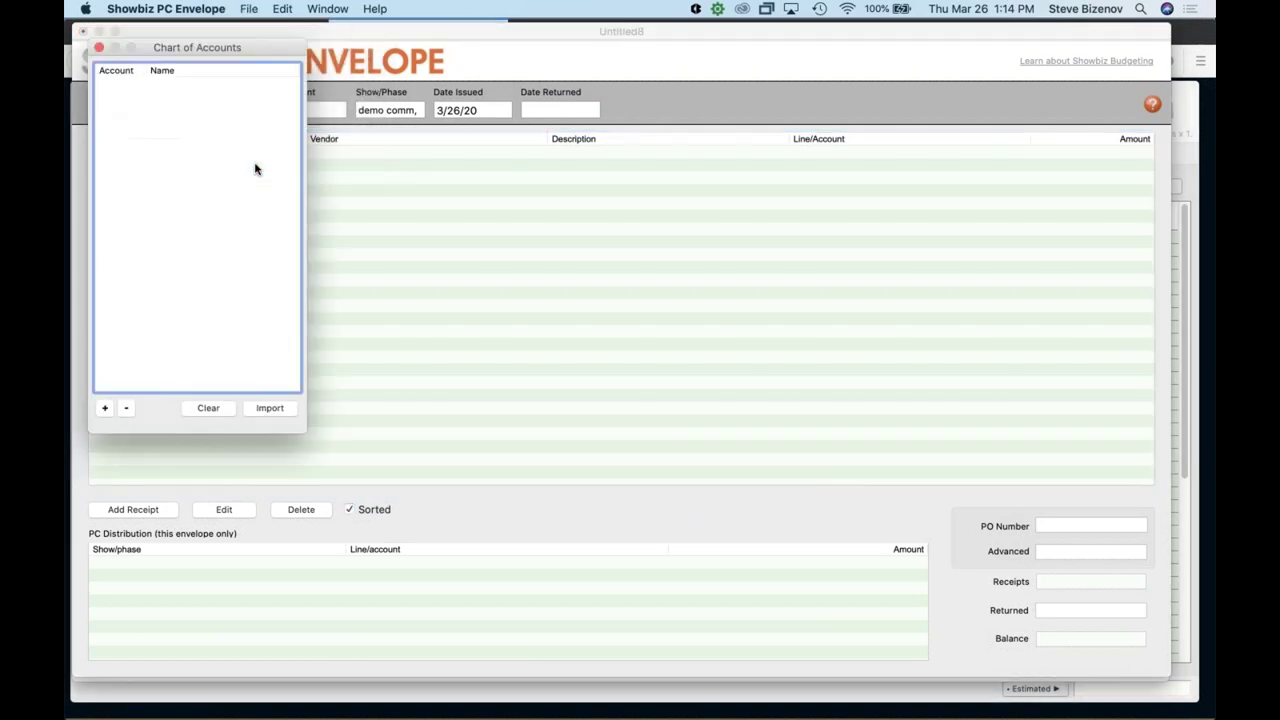
click(276, 407)
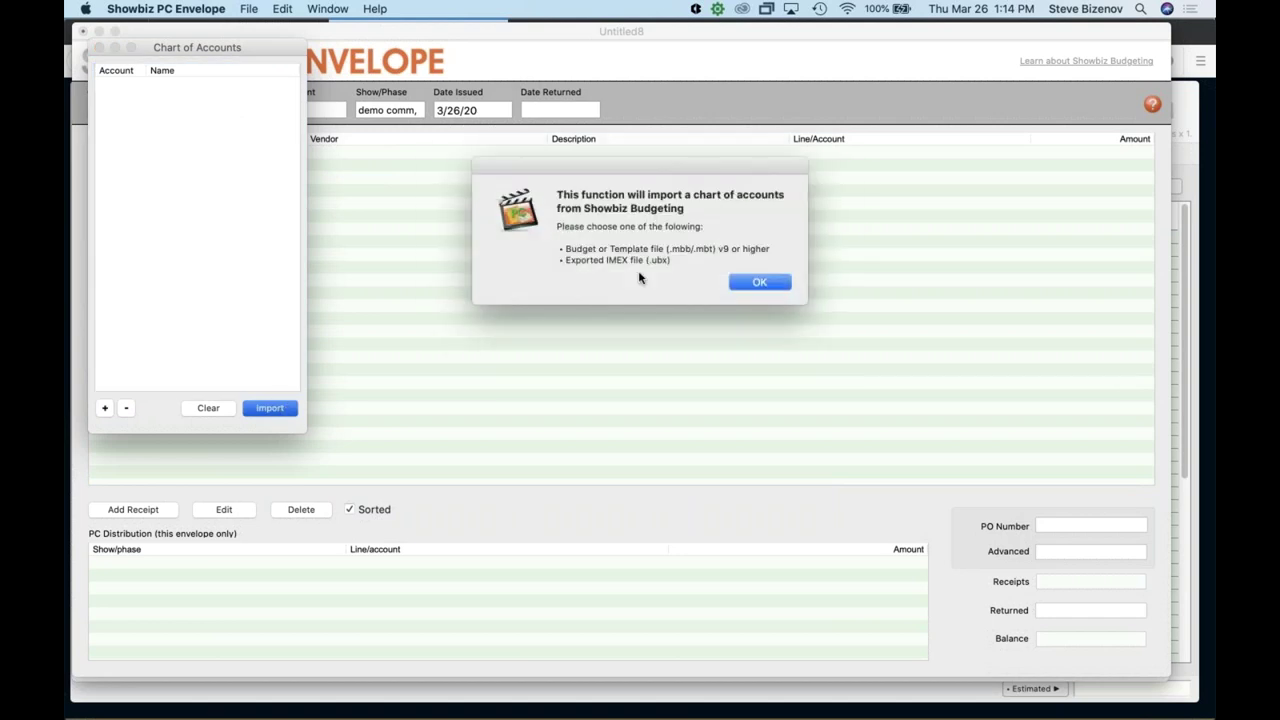
click(750, 283)
click(752, 281)
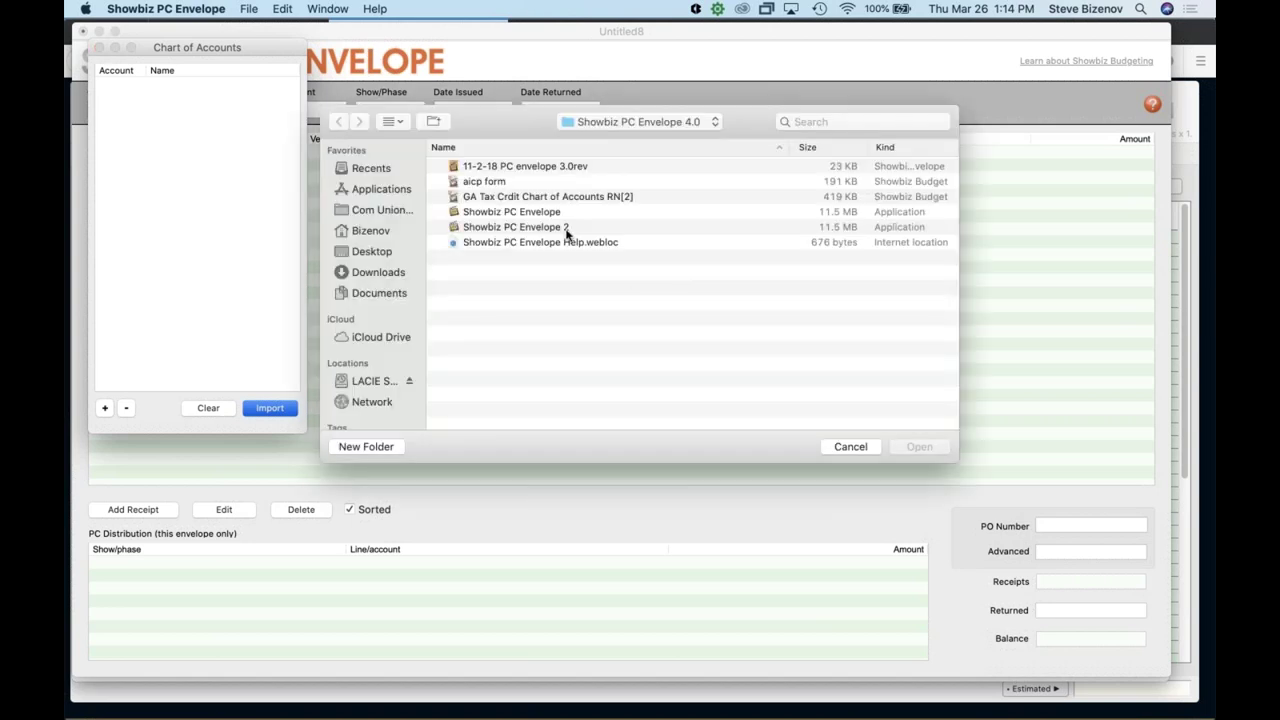
double_click(540, 167)
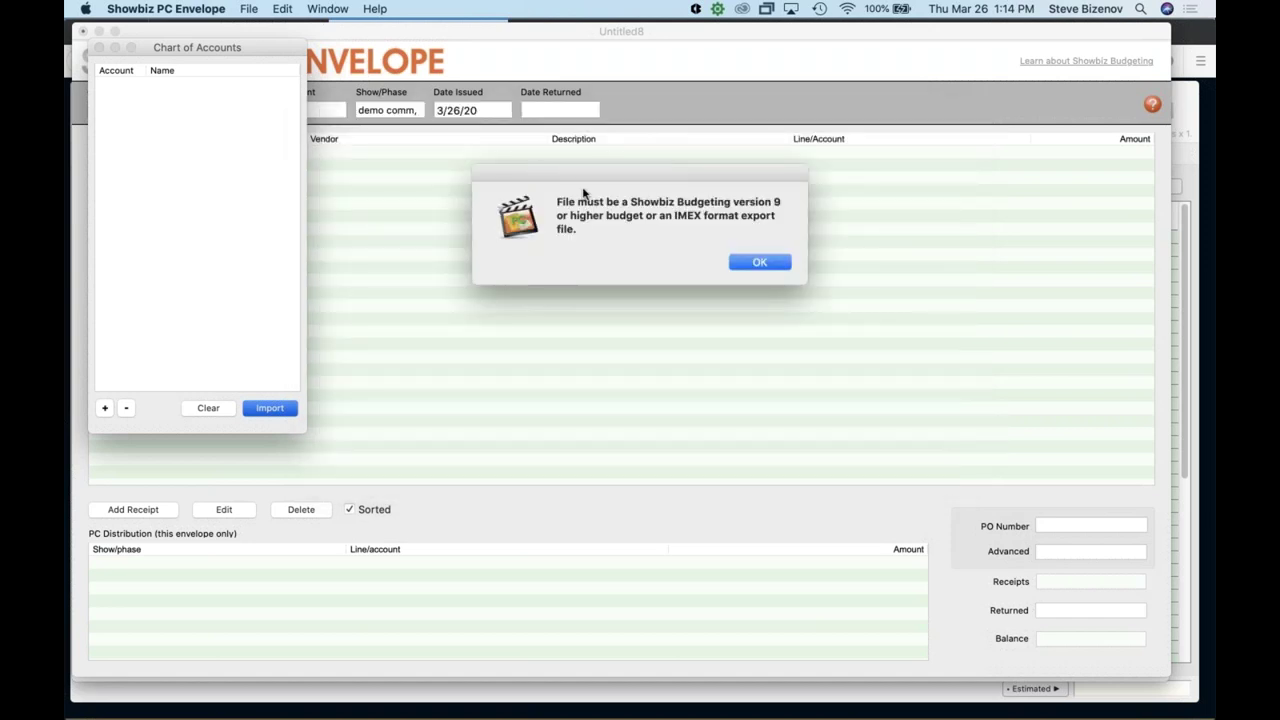
click(760, 262)
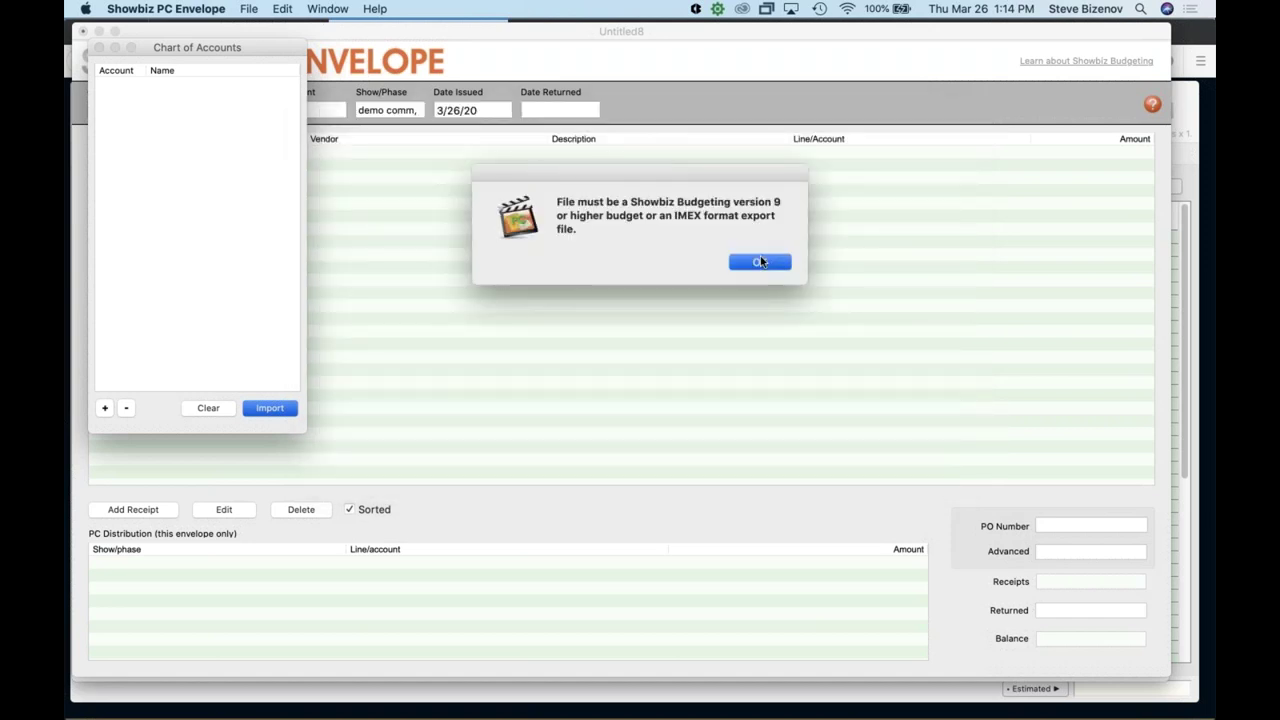
click(252, 8)
mouse_move(228, 9)
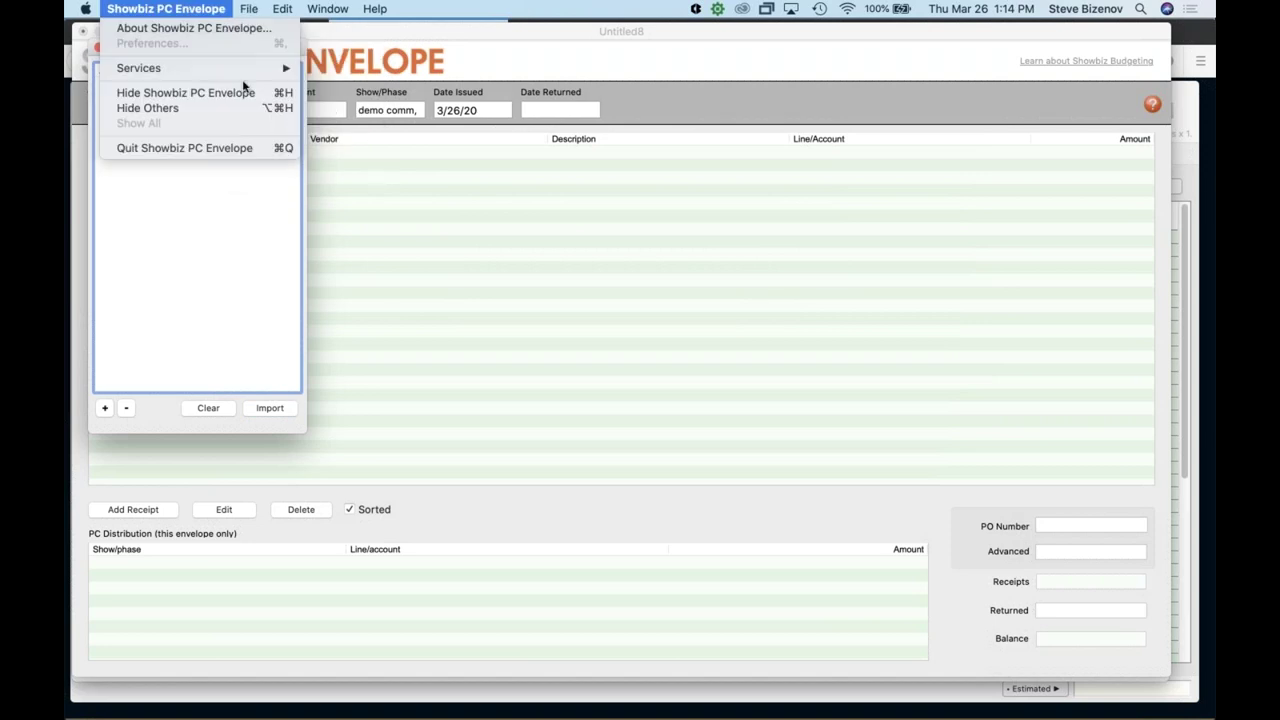
click(407, 320)
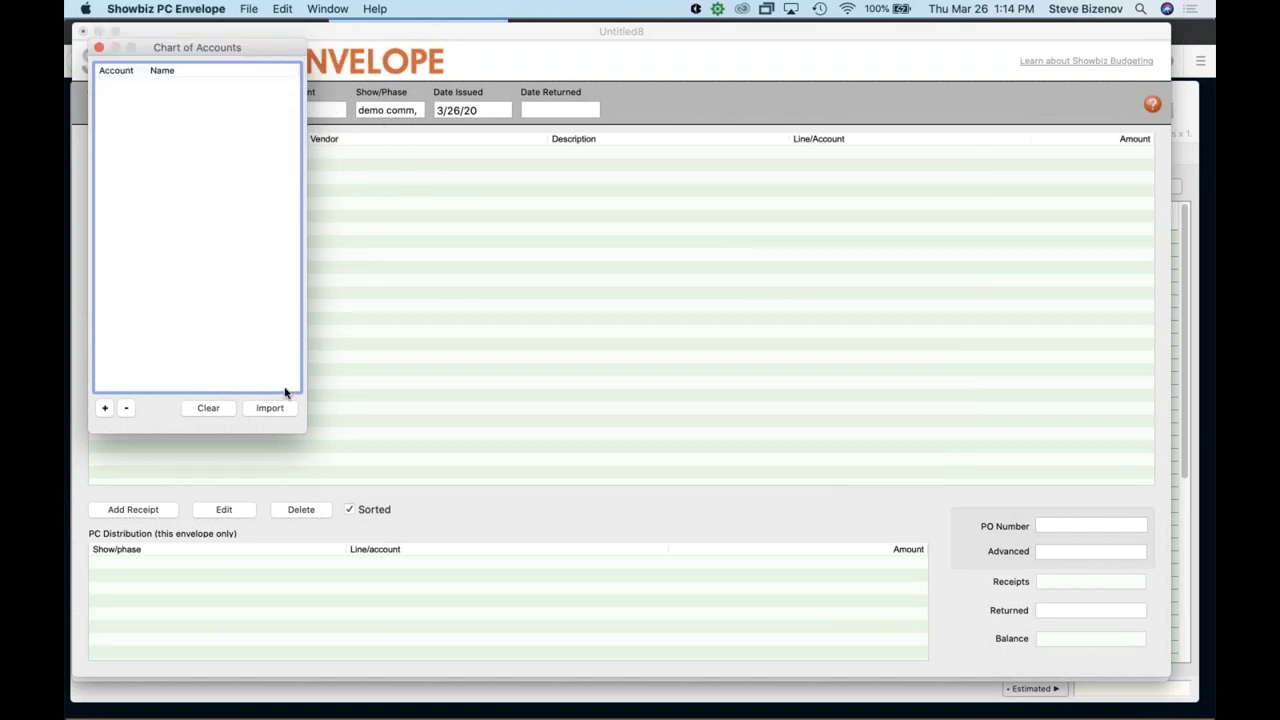
- Import the chart of accounts from the aicp form budget, bringing in 323 accounts
click(265, 406)
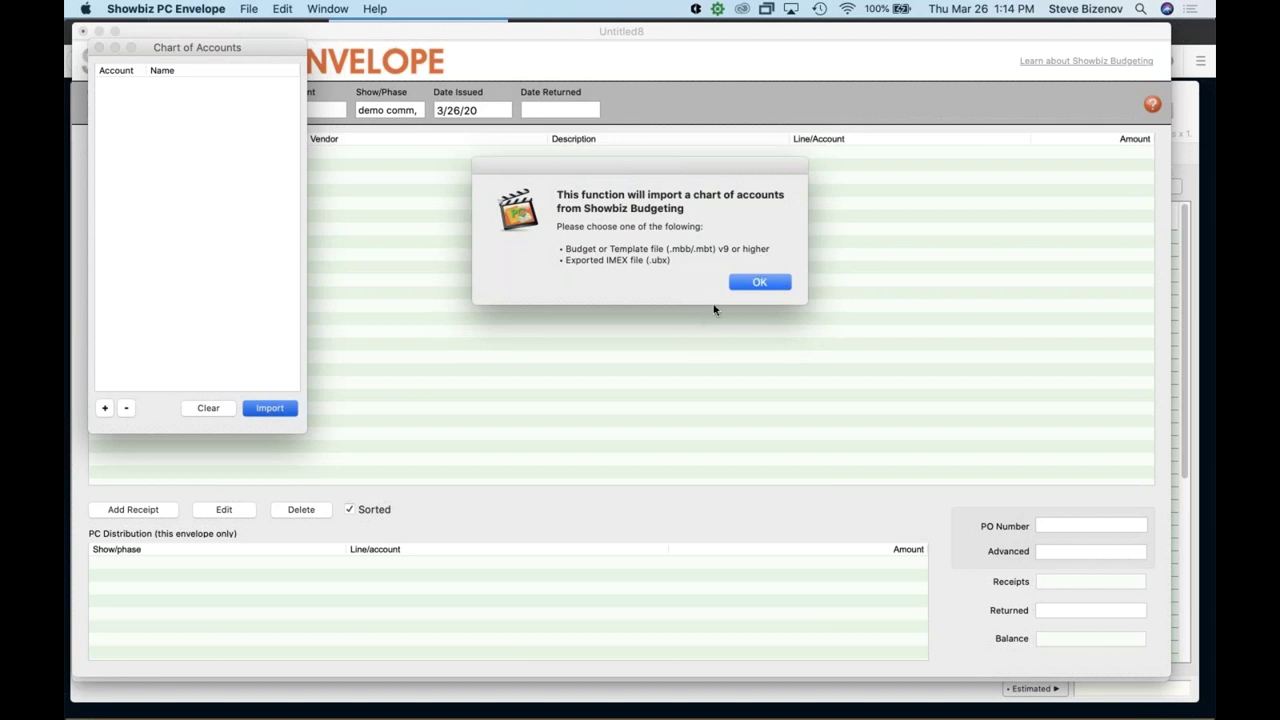
click(759, 283)
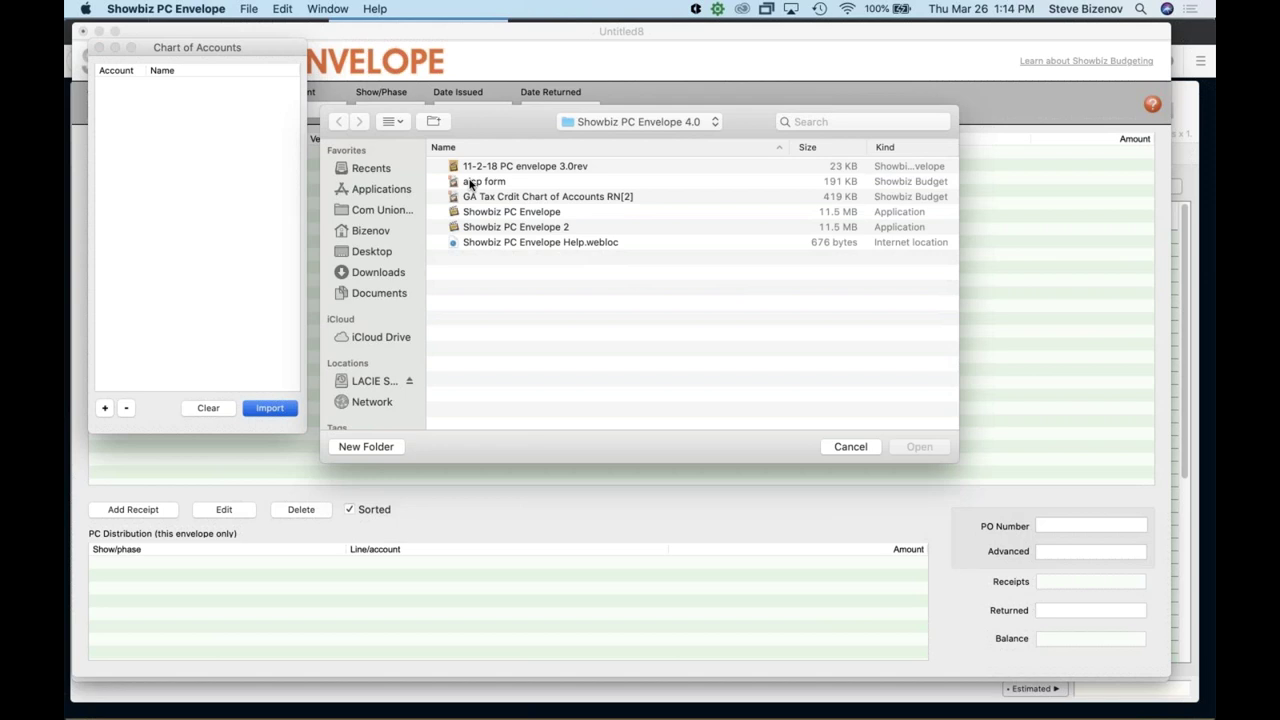
double_click(470, 182)
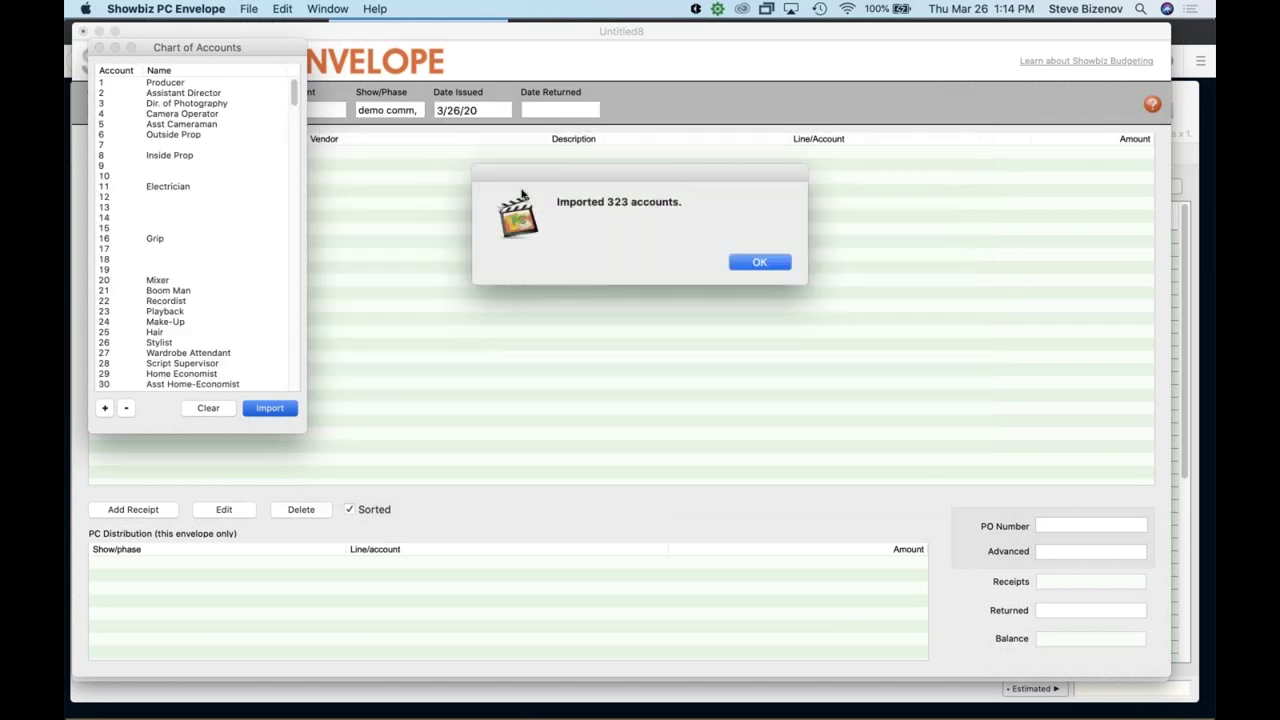
click(759, 262)
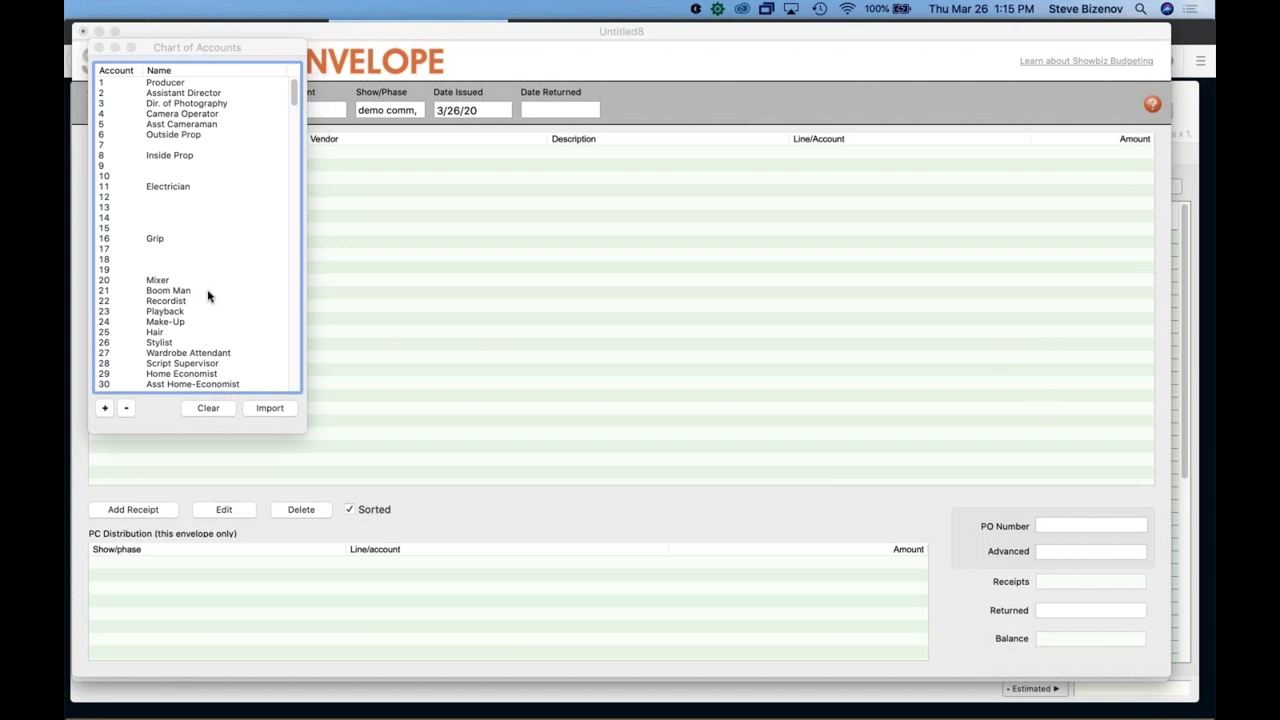
- Close the Chart of Accounts and return to the Untitled8 envelope's empty receipt list
click(370, 348)
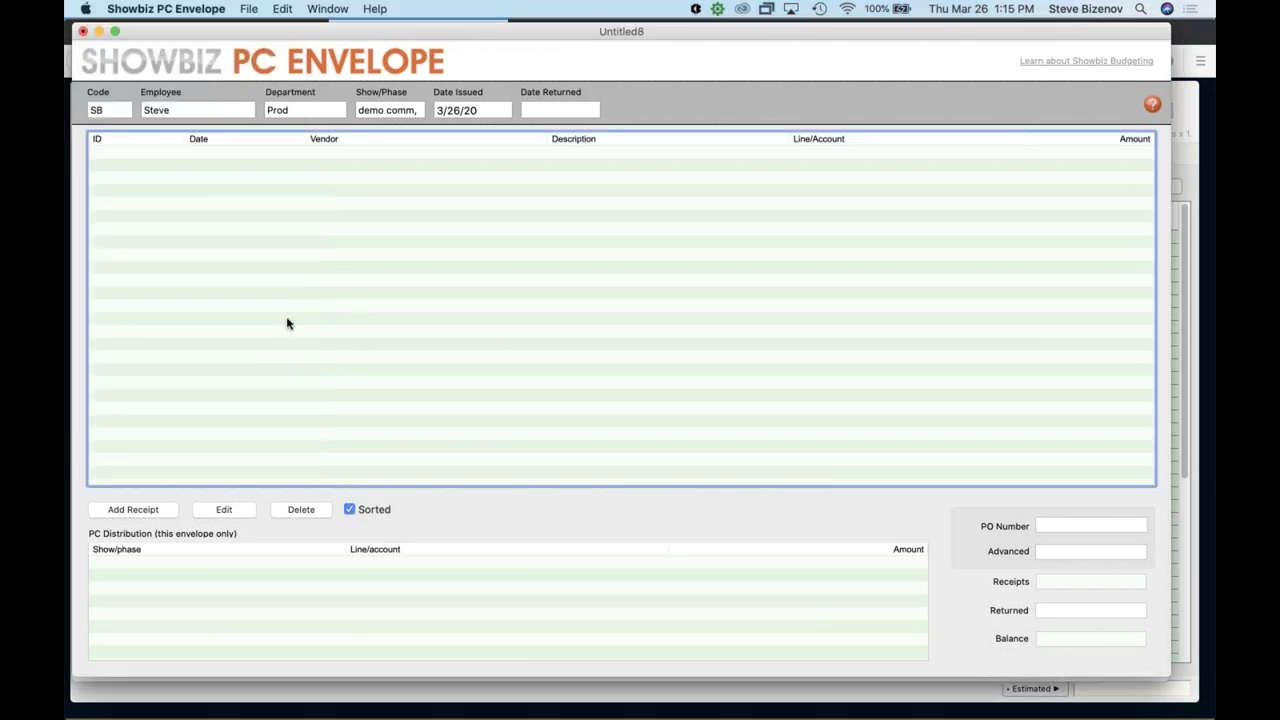
- Start a new receipt charged to account 112 Working Meals
click(133, 509)
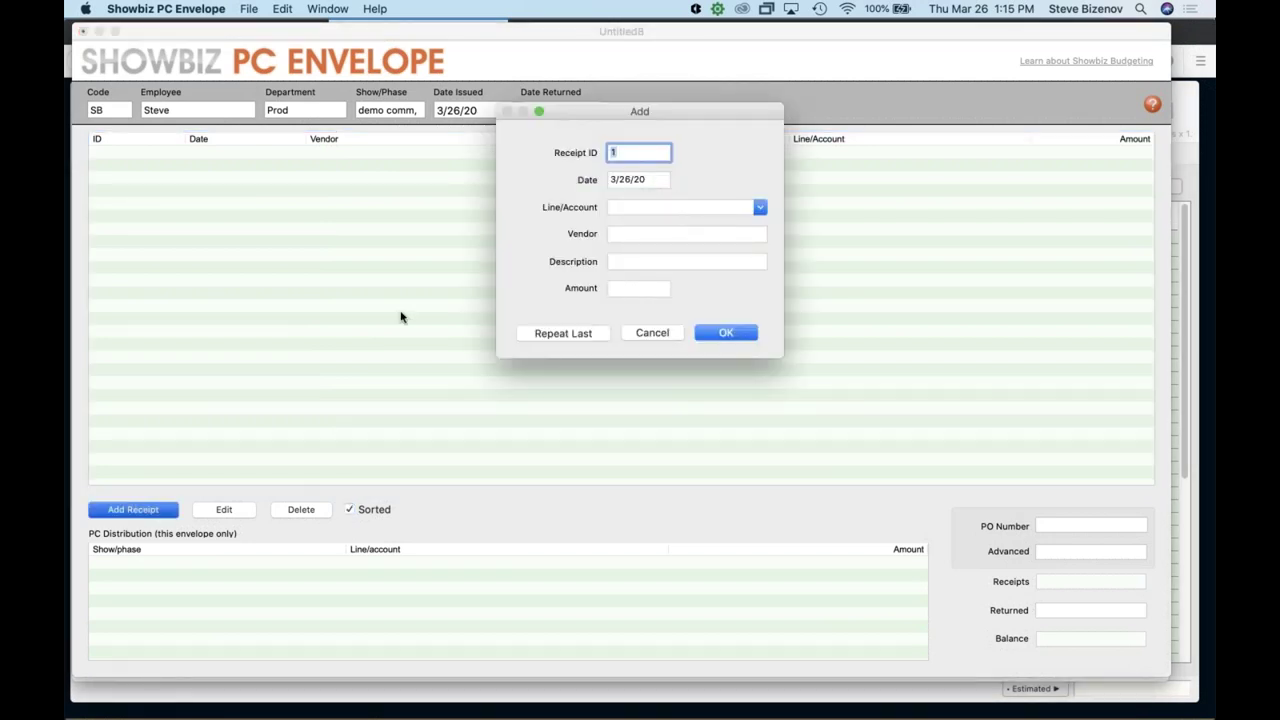
click(761, 208)
scroll(646, 274, down, 5)
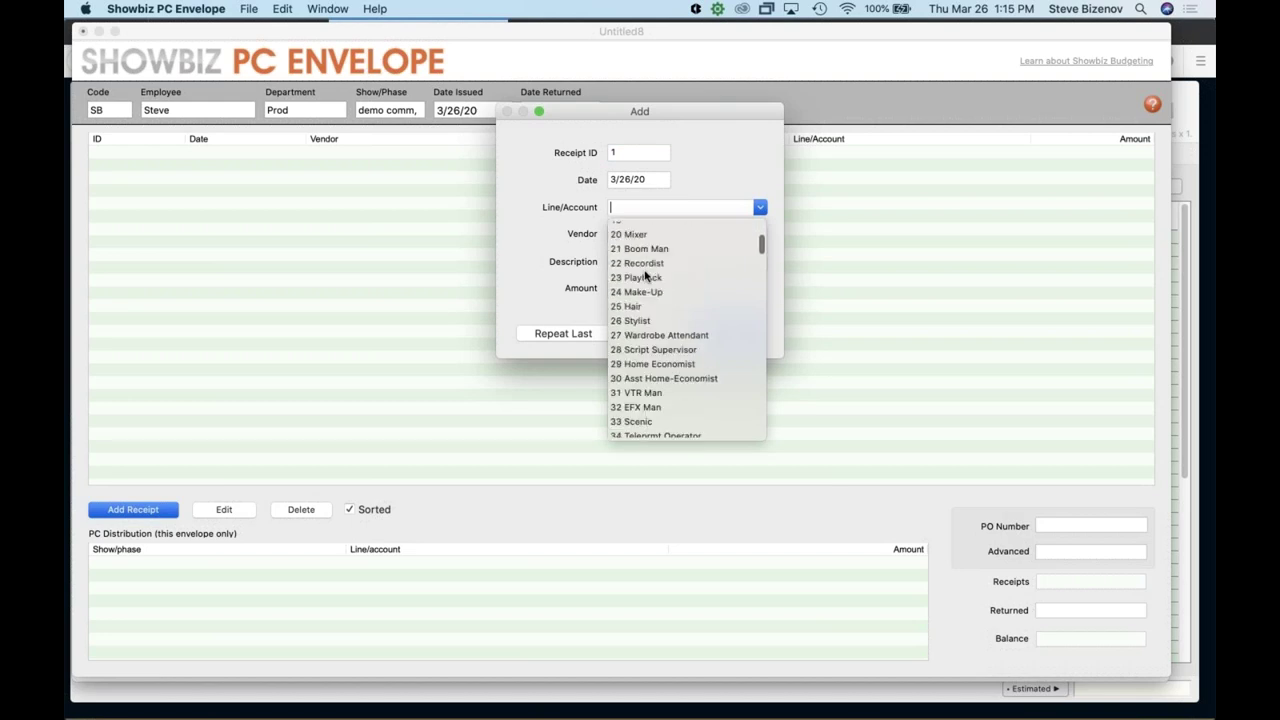
scroll(646, 274, down, 15)
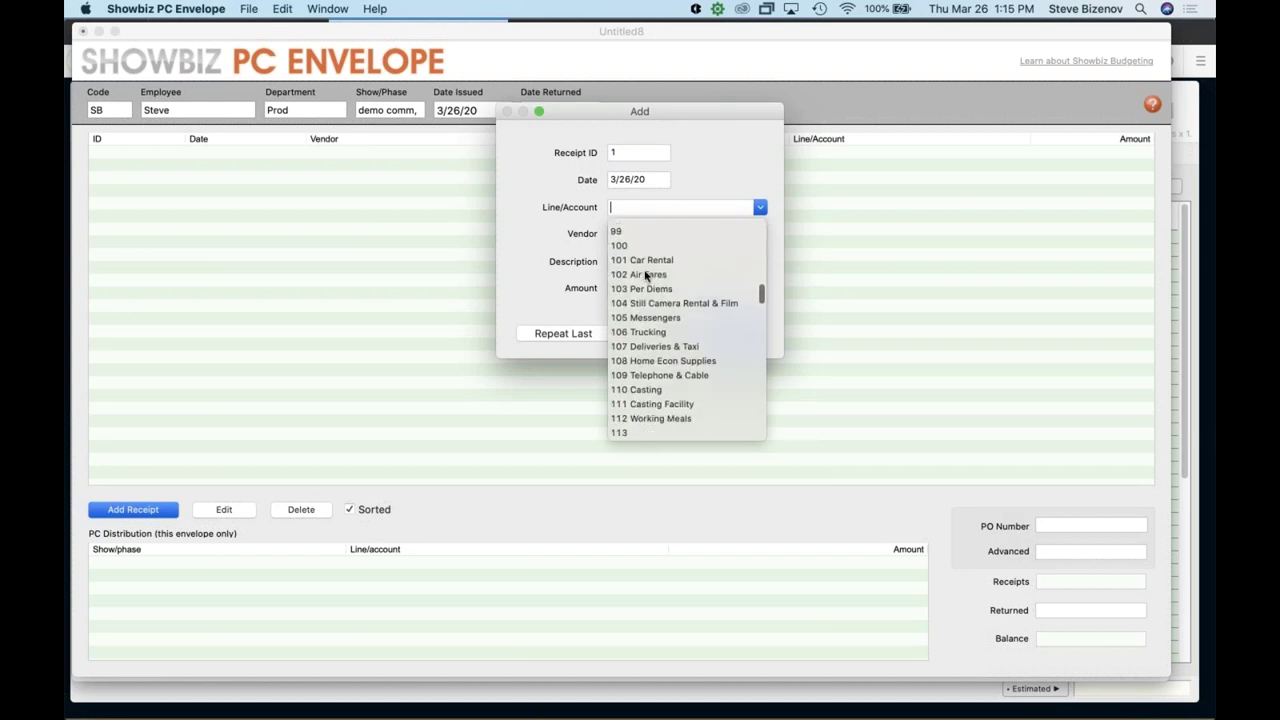
scroll(646, 276, down, 1)
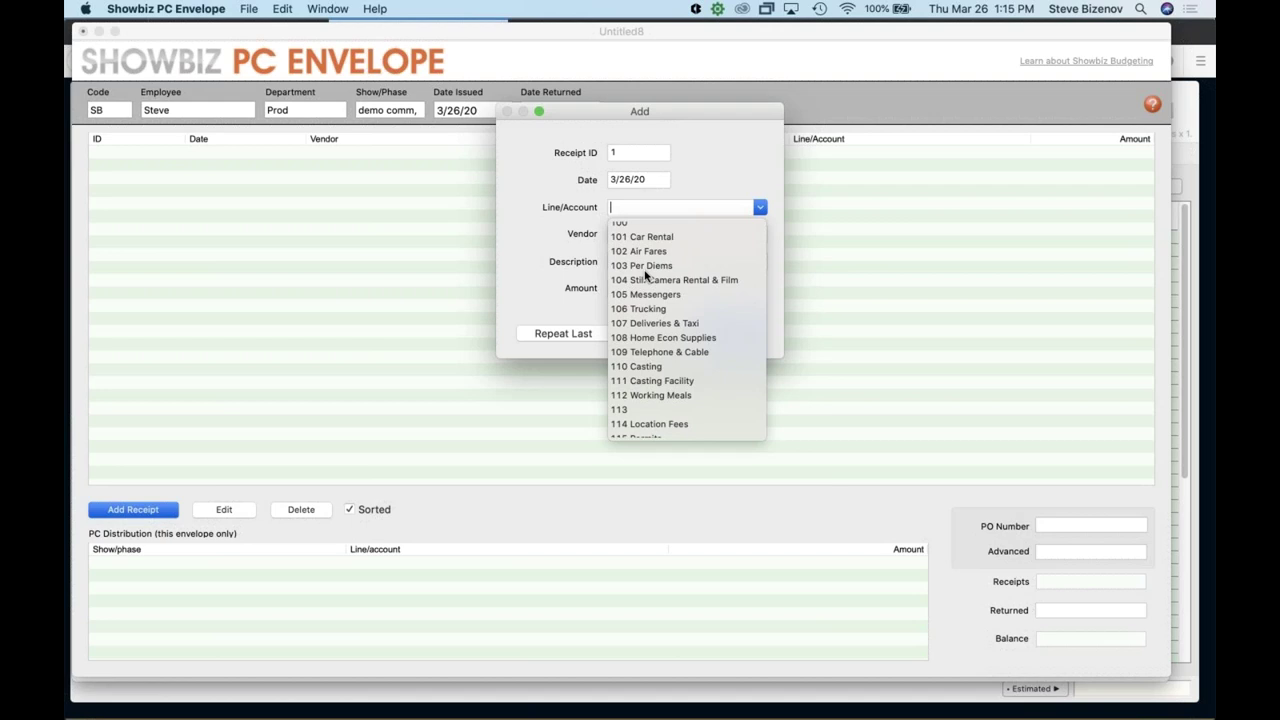
text(me)
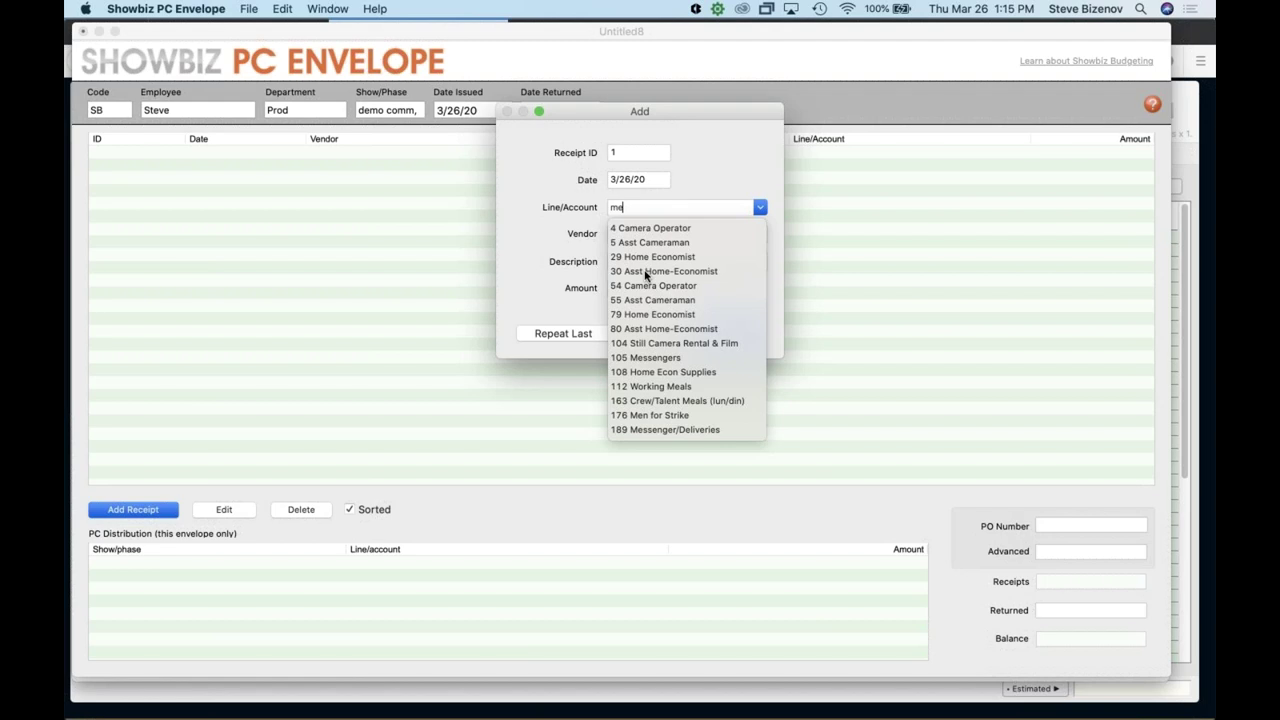
text(al)
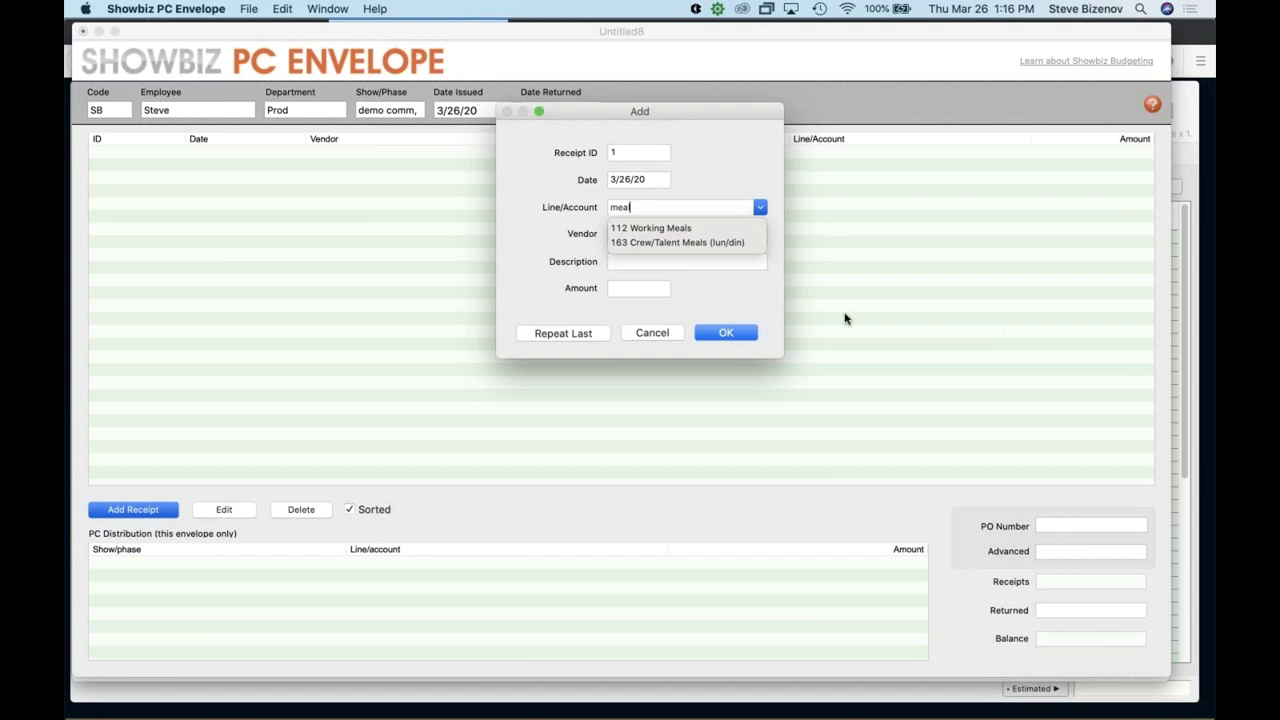
click(649, 229)
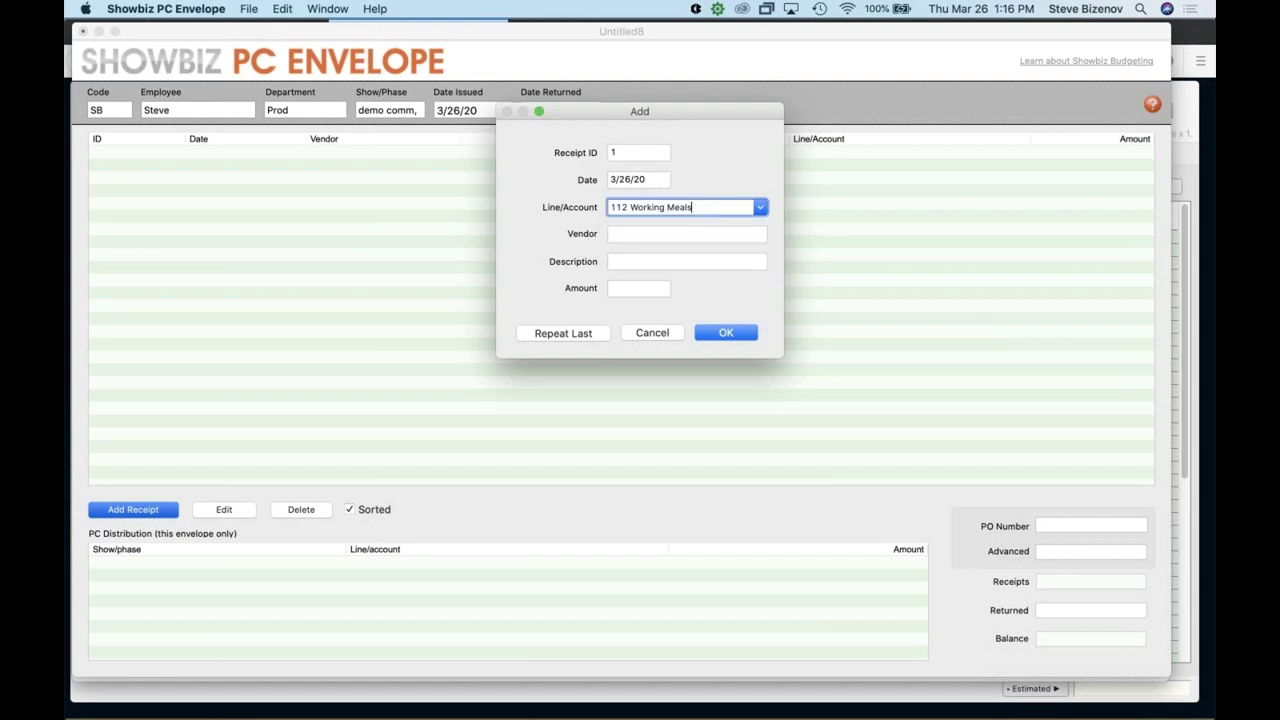
- Give the receipt vendor mcdonalds, description 'lunch' and amount 200, and save it
click(687, 233)
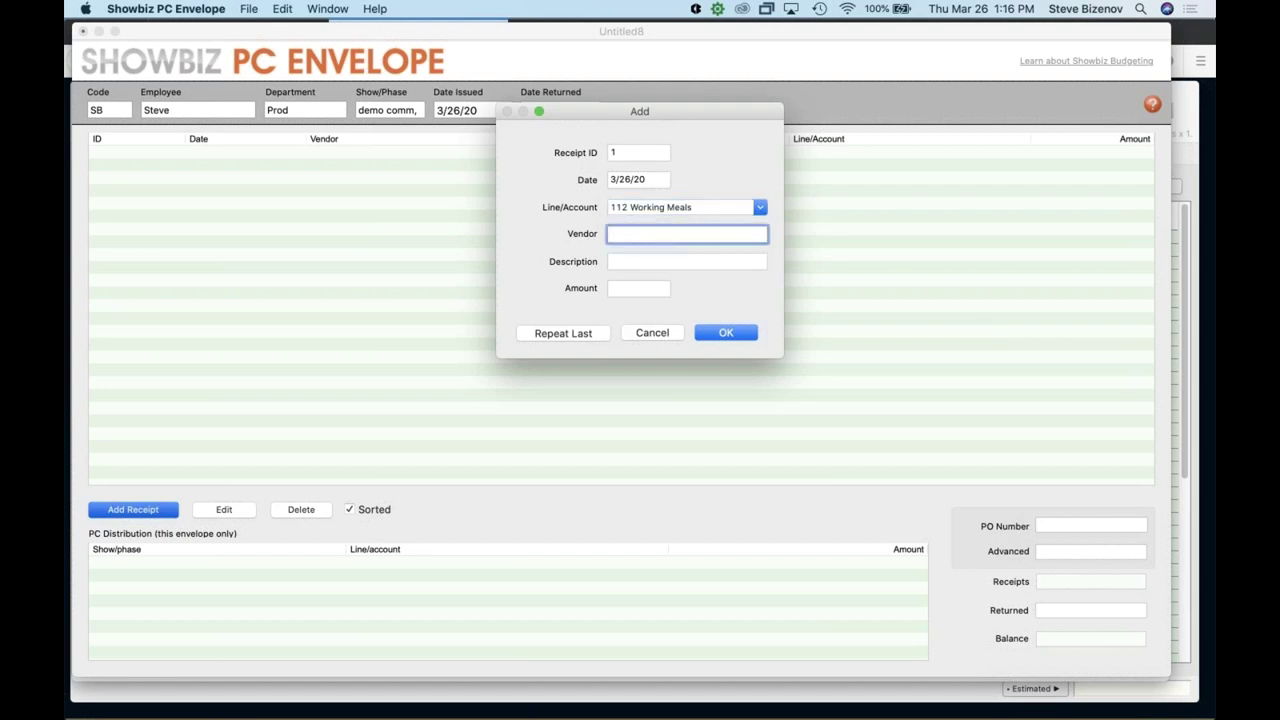
text(mcdonalds)
click(648, 263)
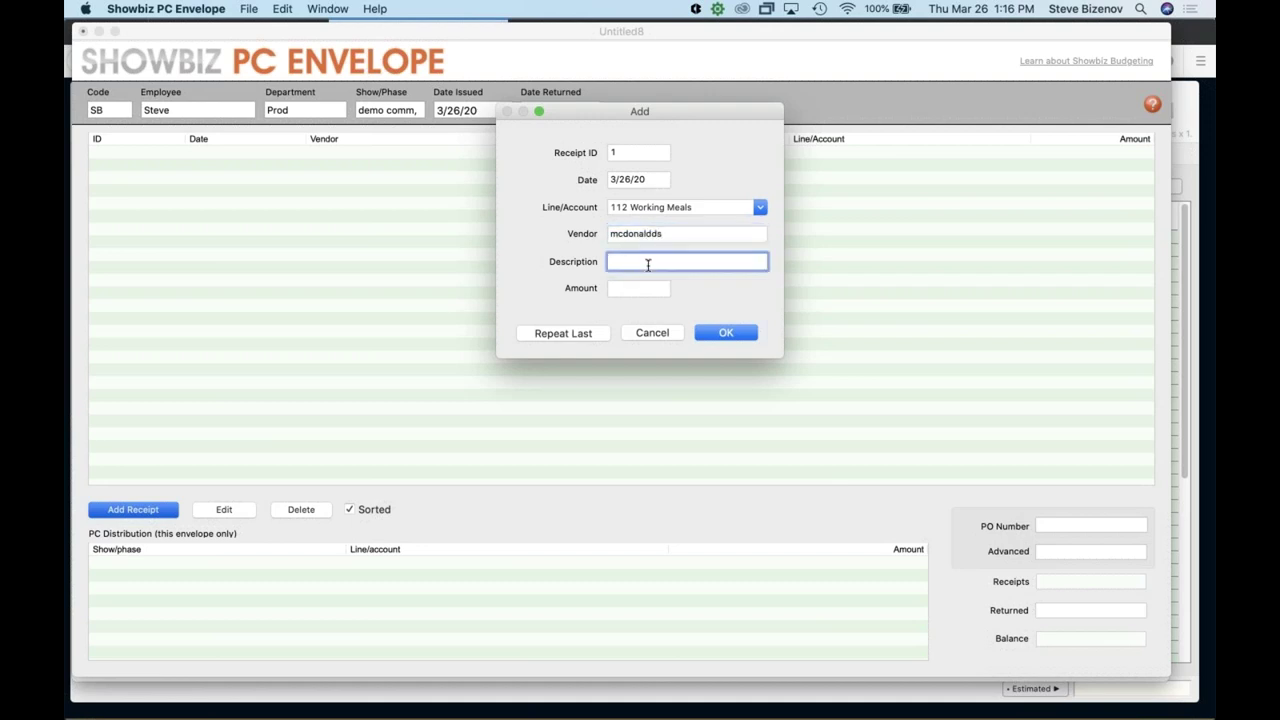
text(lunch)
click(657, 287)
text(200)
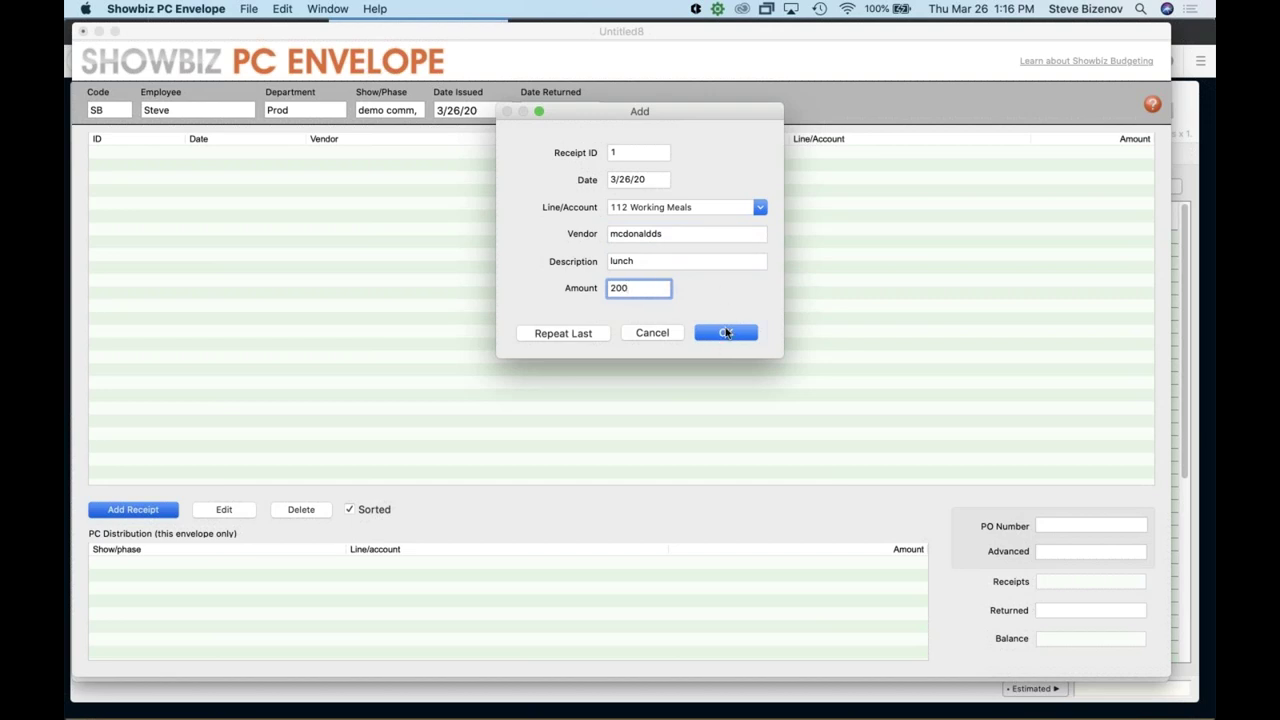
click(725, 330)
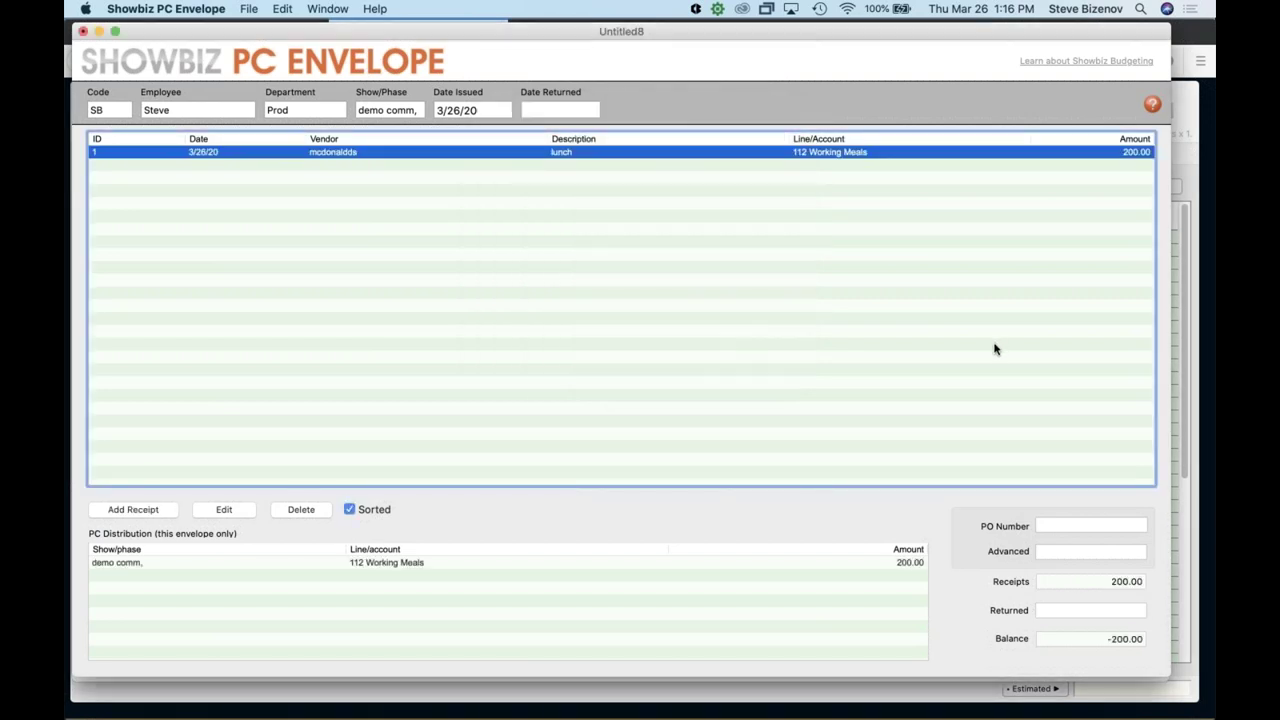
- Return to the PC Envelope window and show the File > Open Recent list
key(super+Tab)
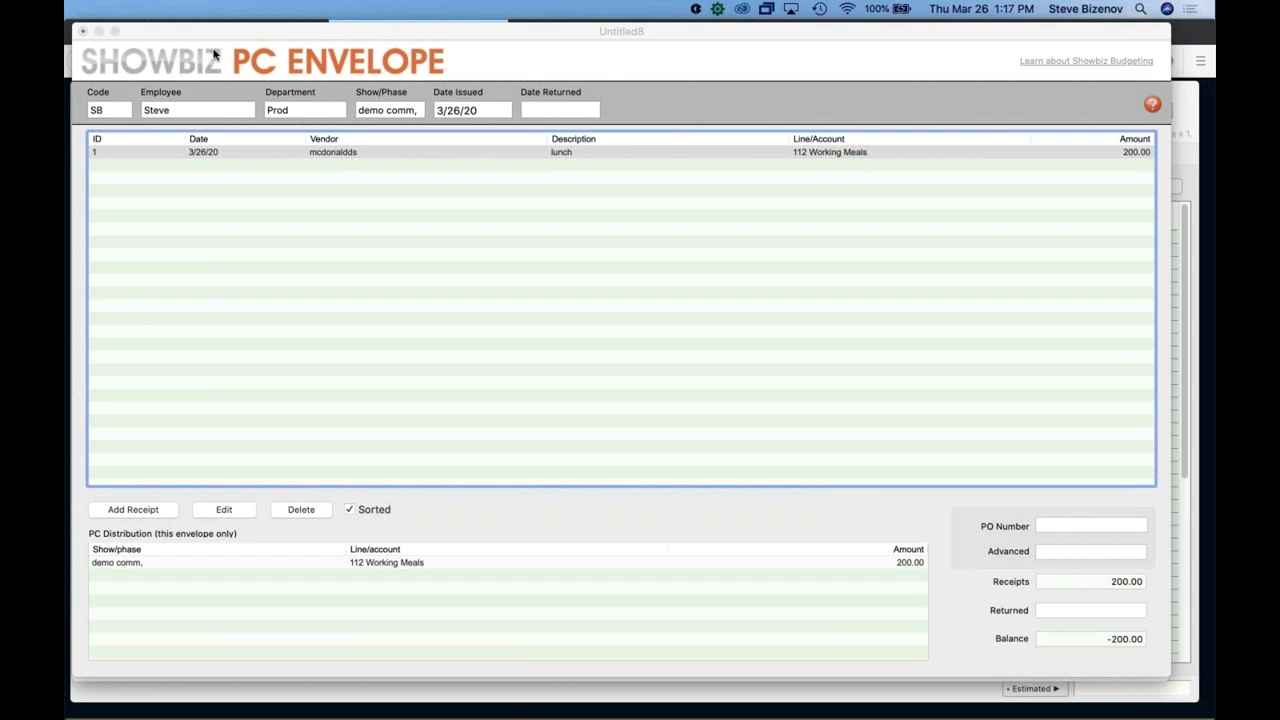
click(243, 211)
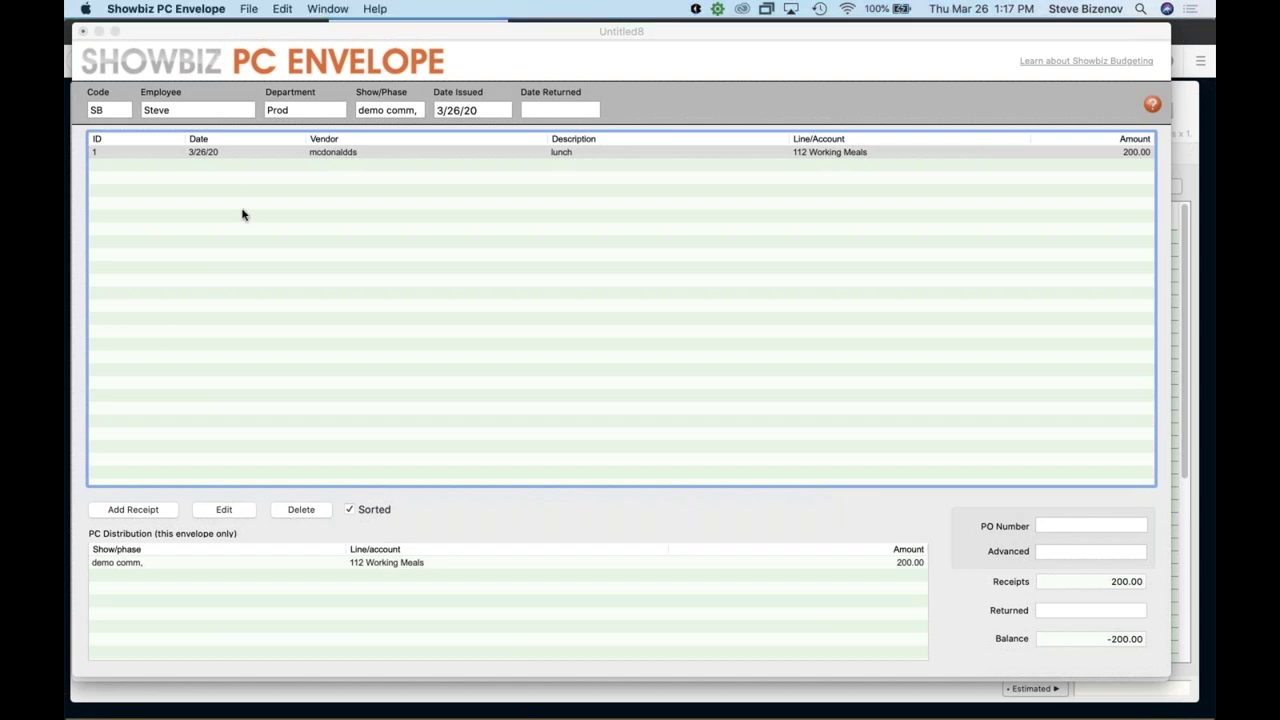
click(249, 8)
mouse_move(290, 62)
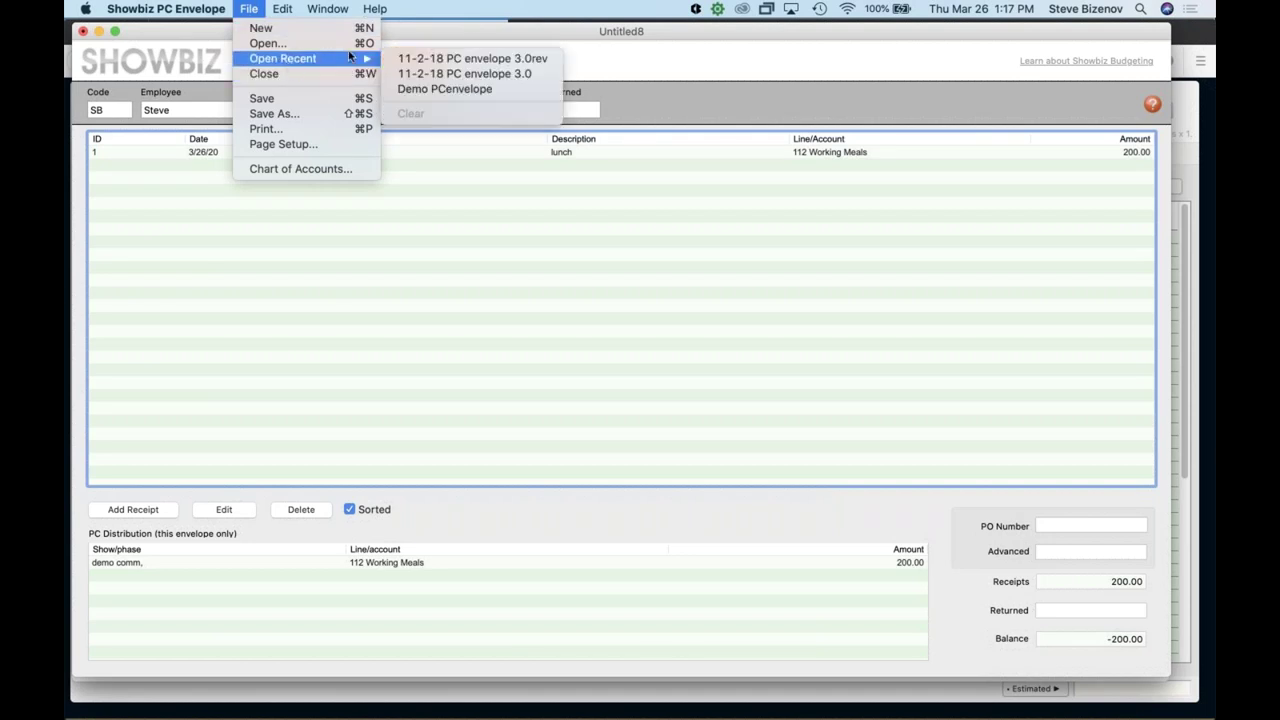
- Open 11-2-18 PC envelope 3.0rev from the recent files list
click(473, 58)
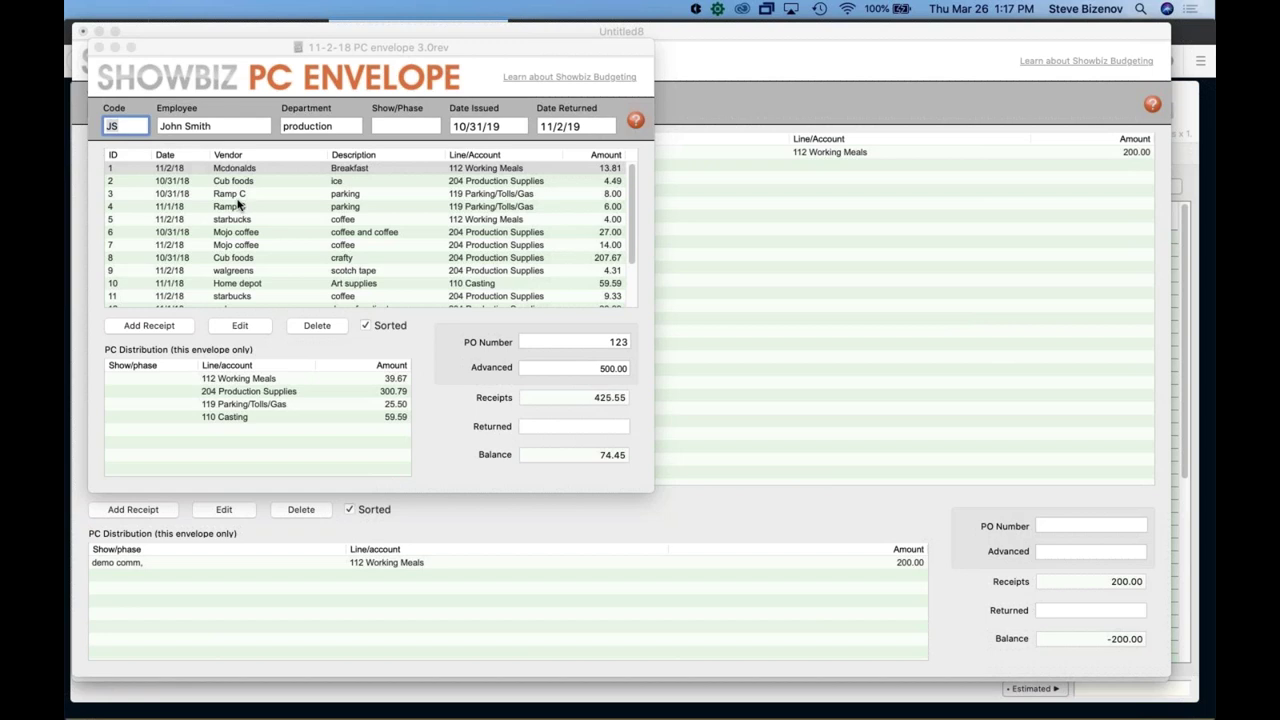
- View receipt 1's details without changes, then switch to Showbiz Budgeting's Purchase Order Log
double_click(190, 172)
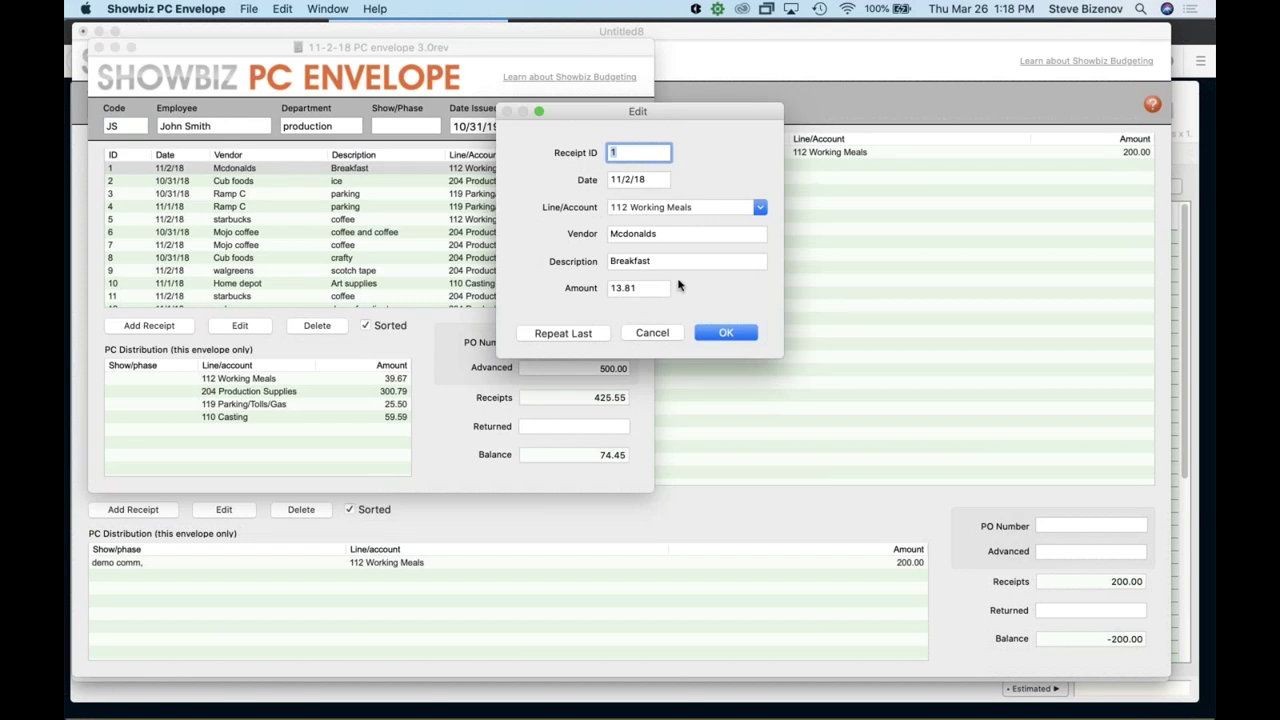
click(705, 338)
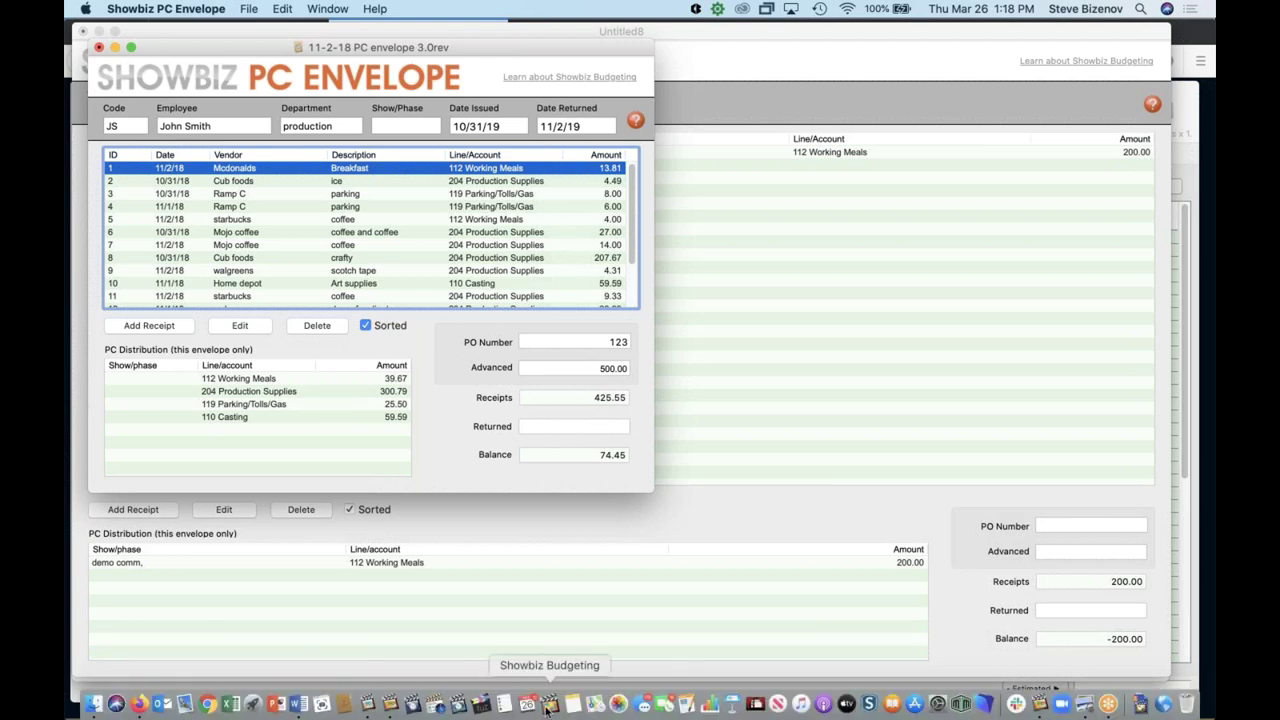
click(548, 705)
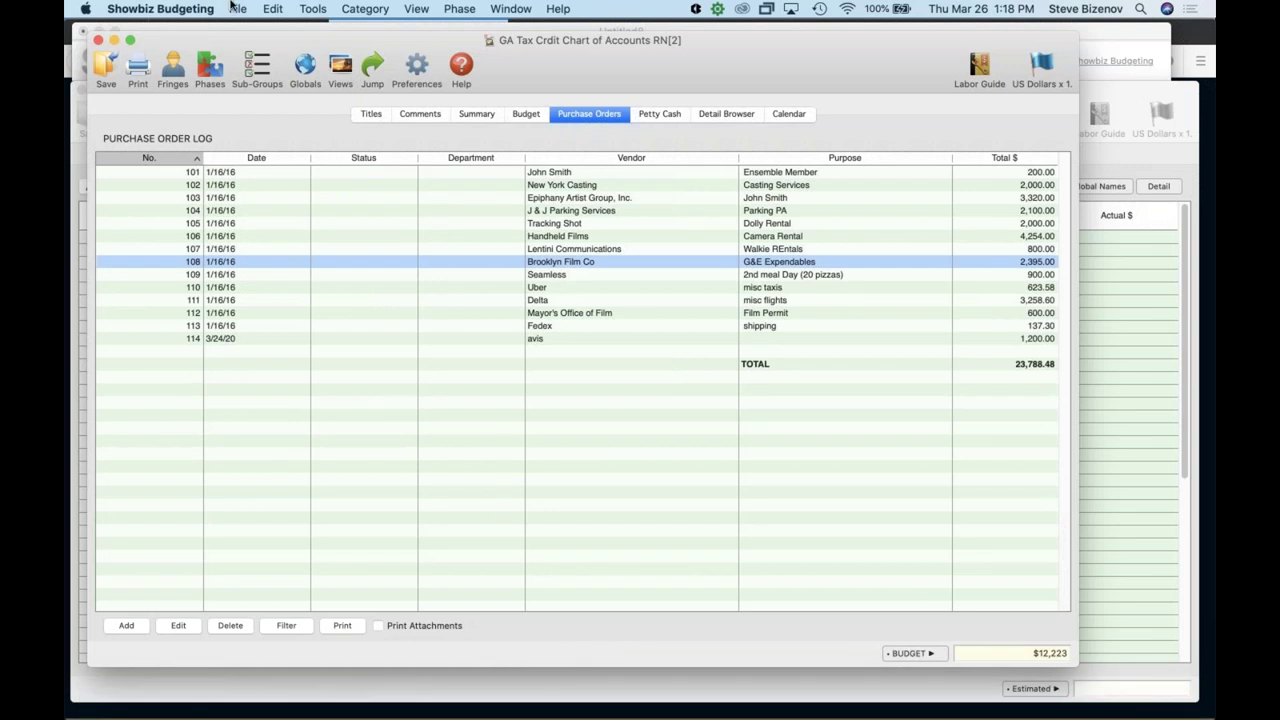
- Bring the aicp form budget to the front from the Window menu
click(494, 10)
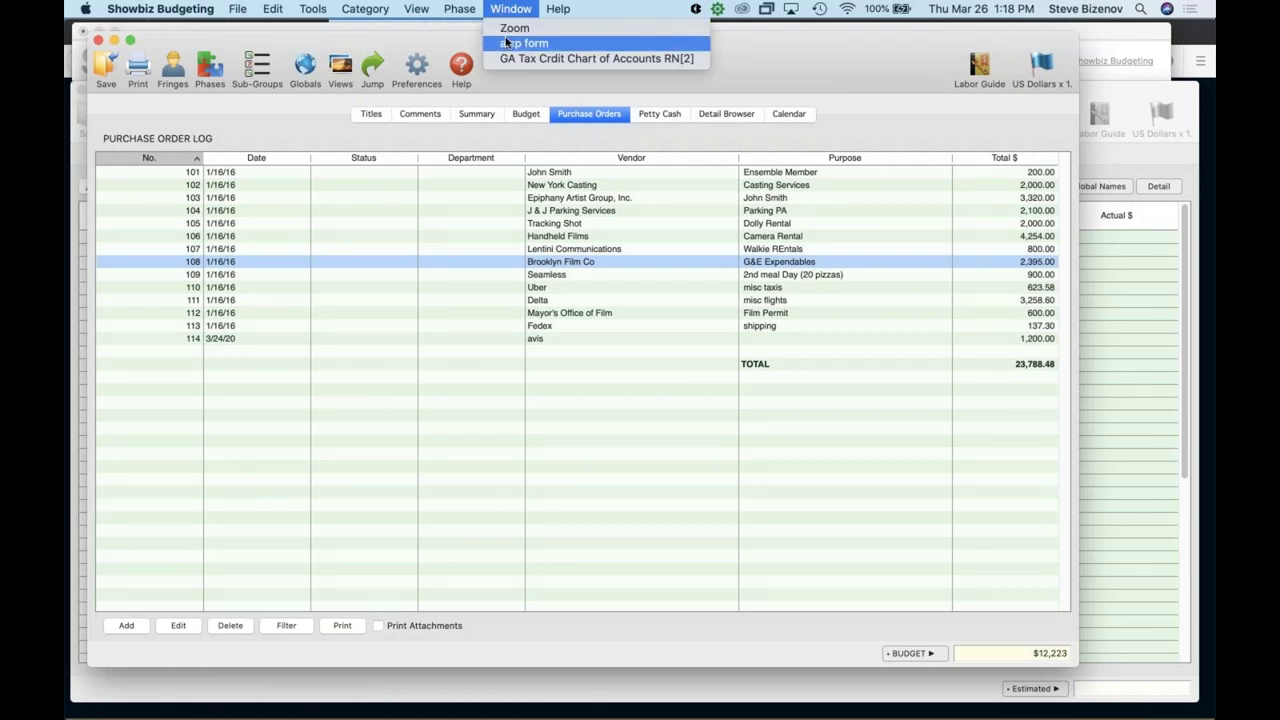
click(506, 43)
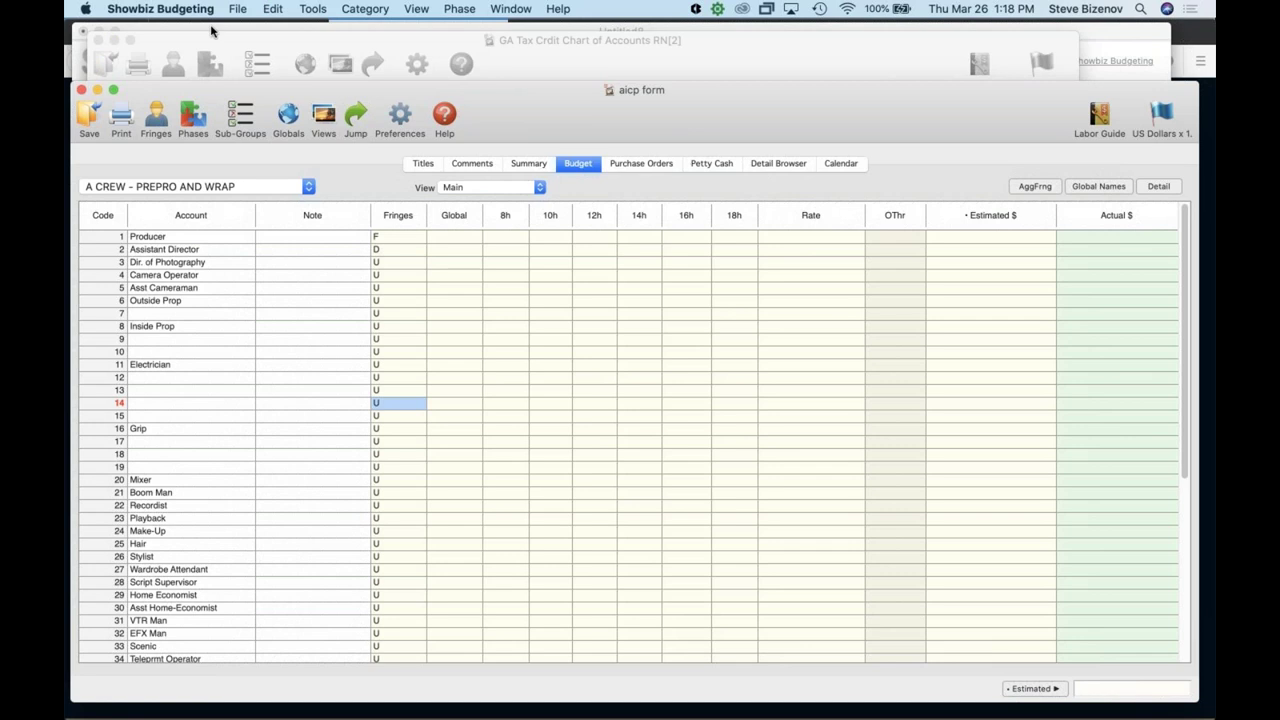
click(238, 8)
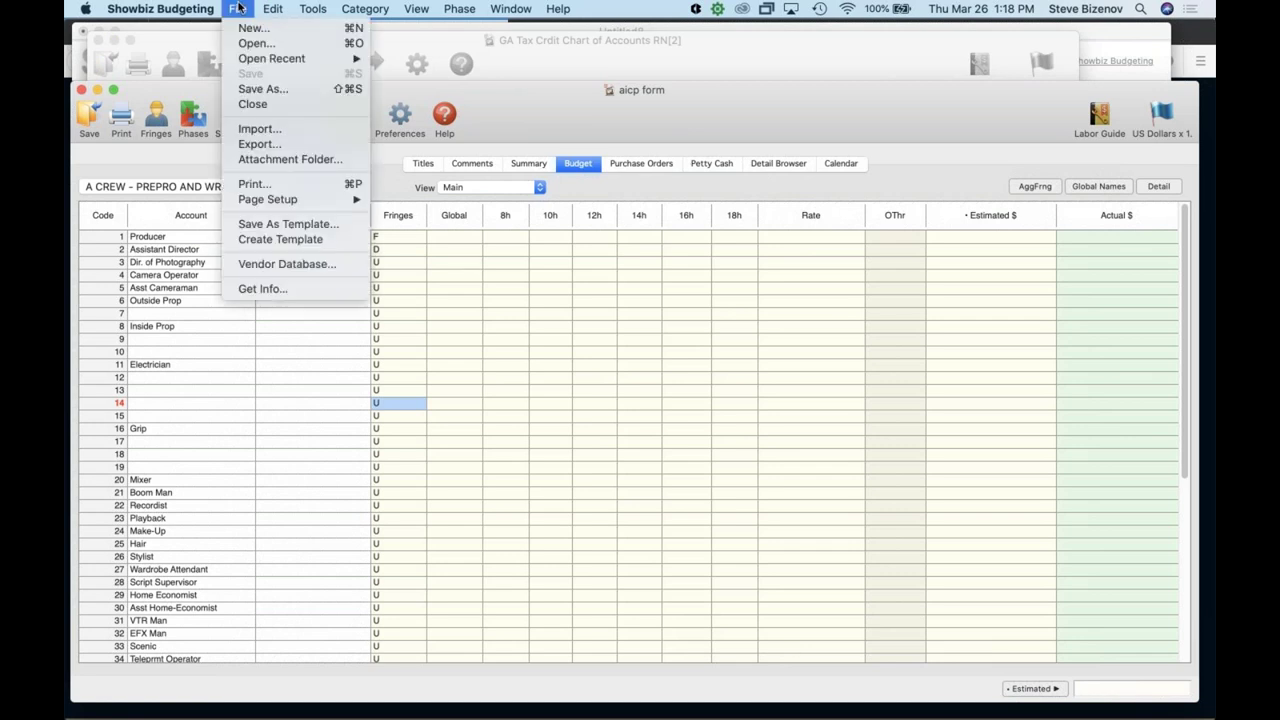
- Start an import with format Showbiz PC Envelope and target phase Actual
click(263, 142)
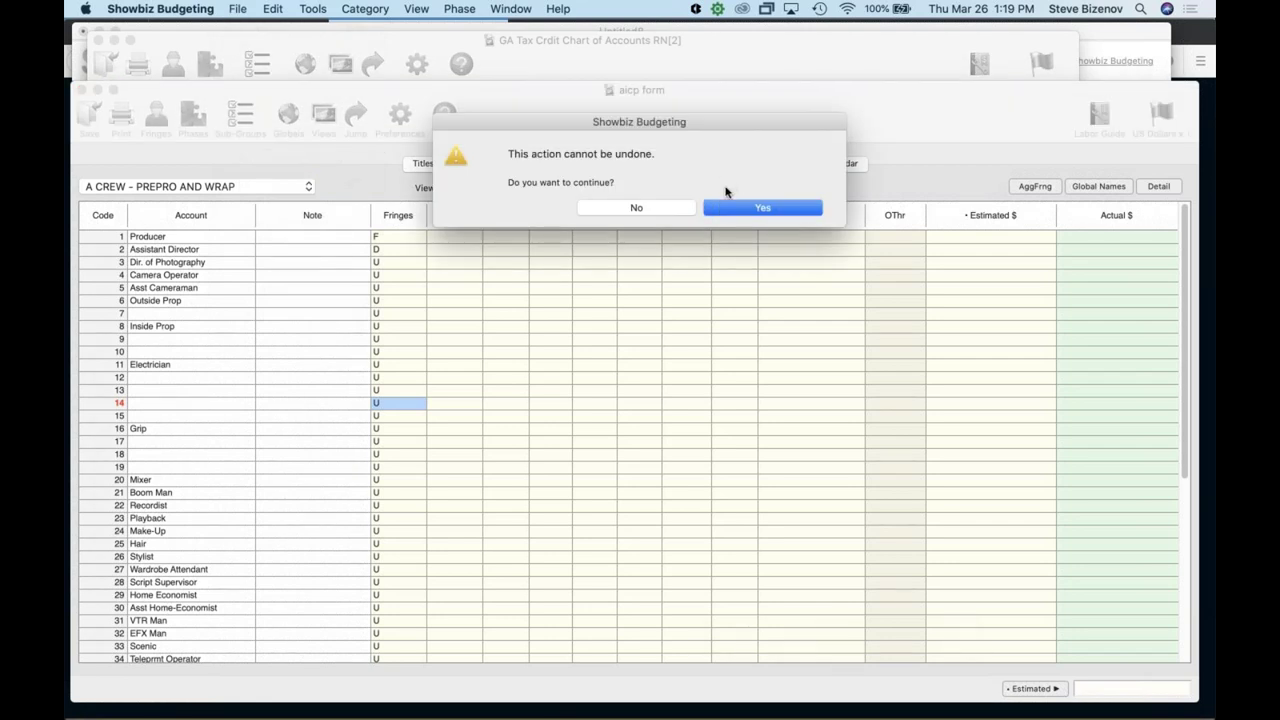
click(724, 208)
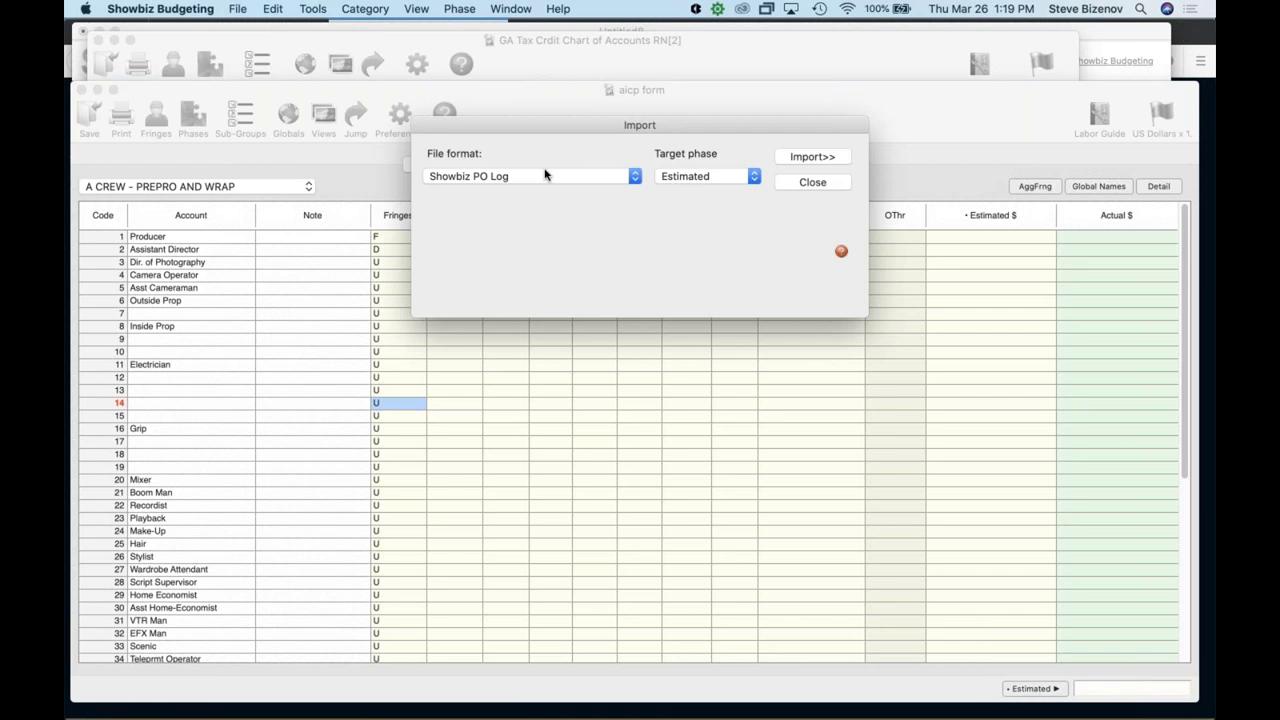
click(545, 175)
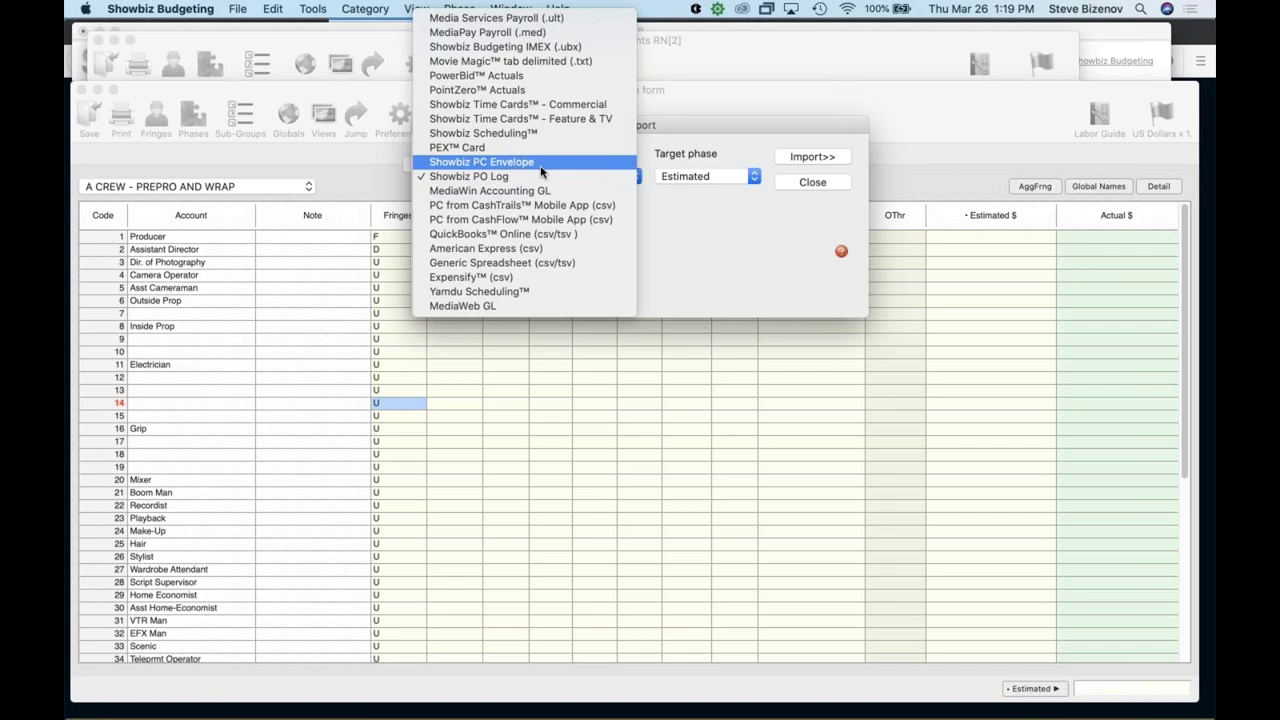
click(541, 172)
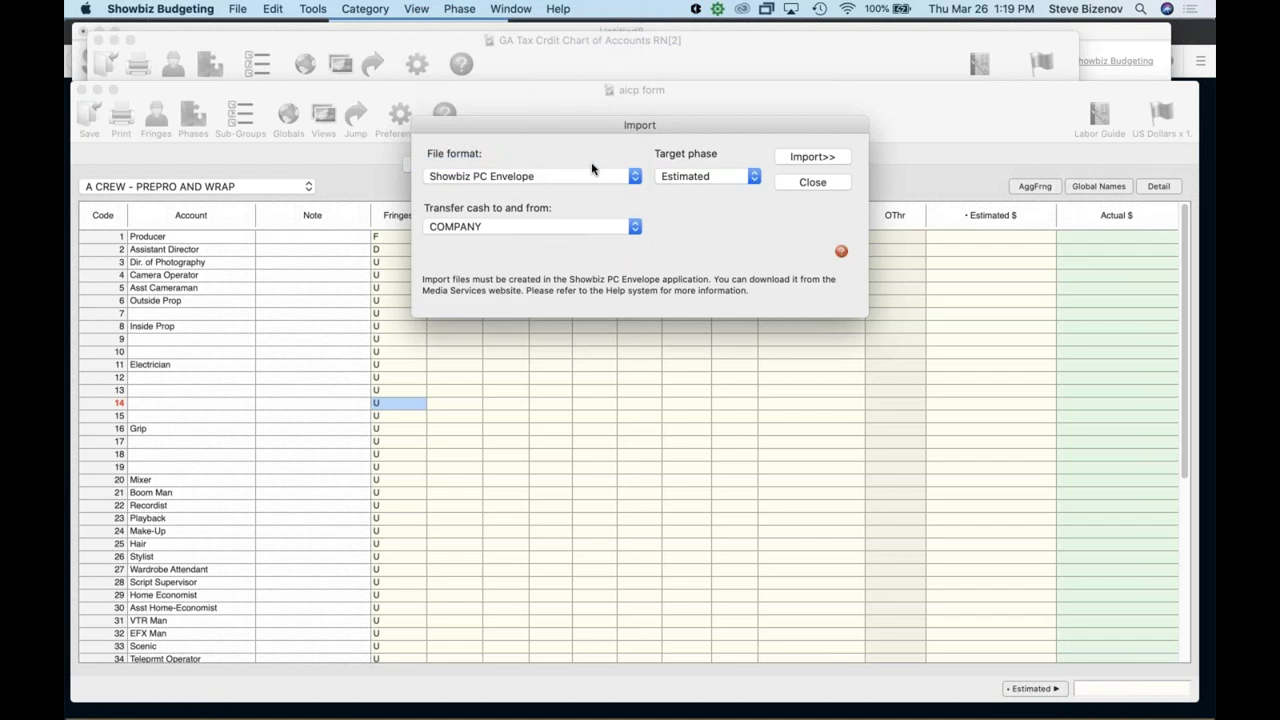
click(702, 176)
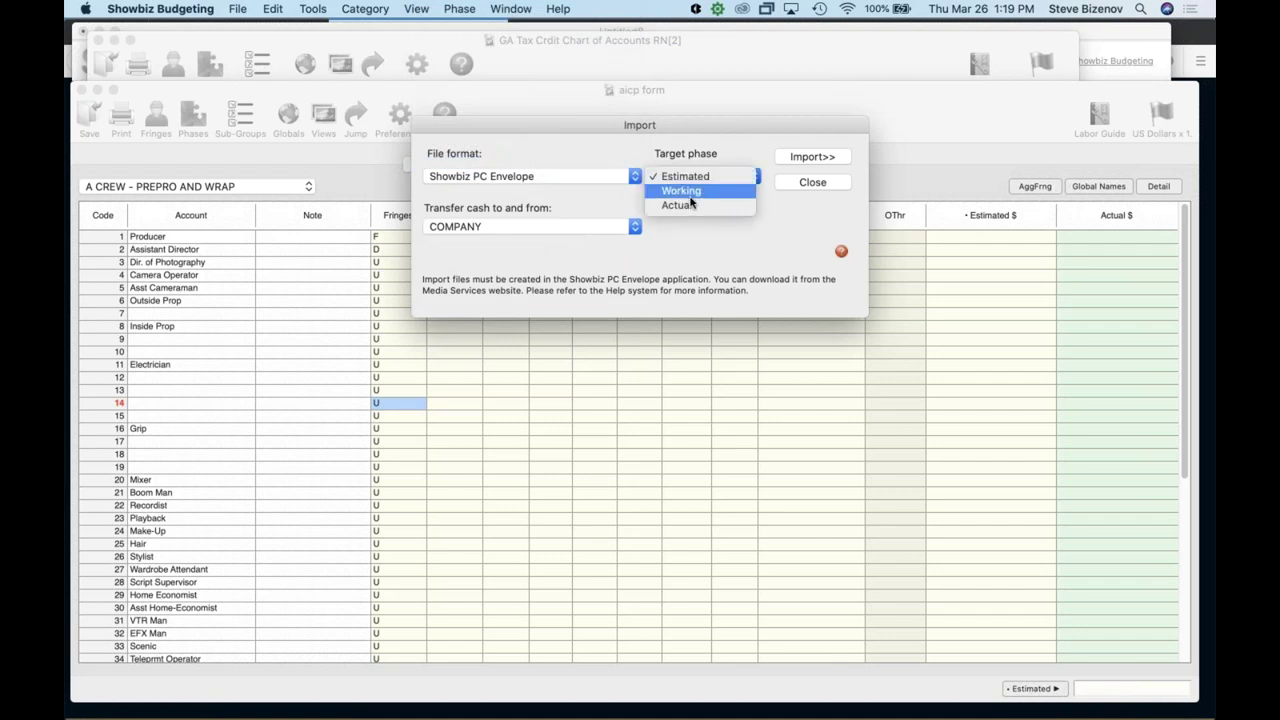
click(690, 207)
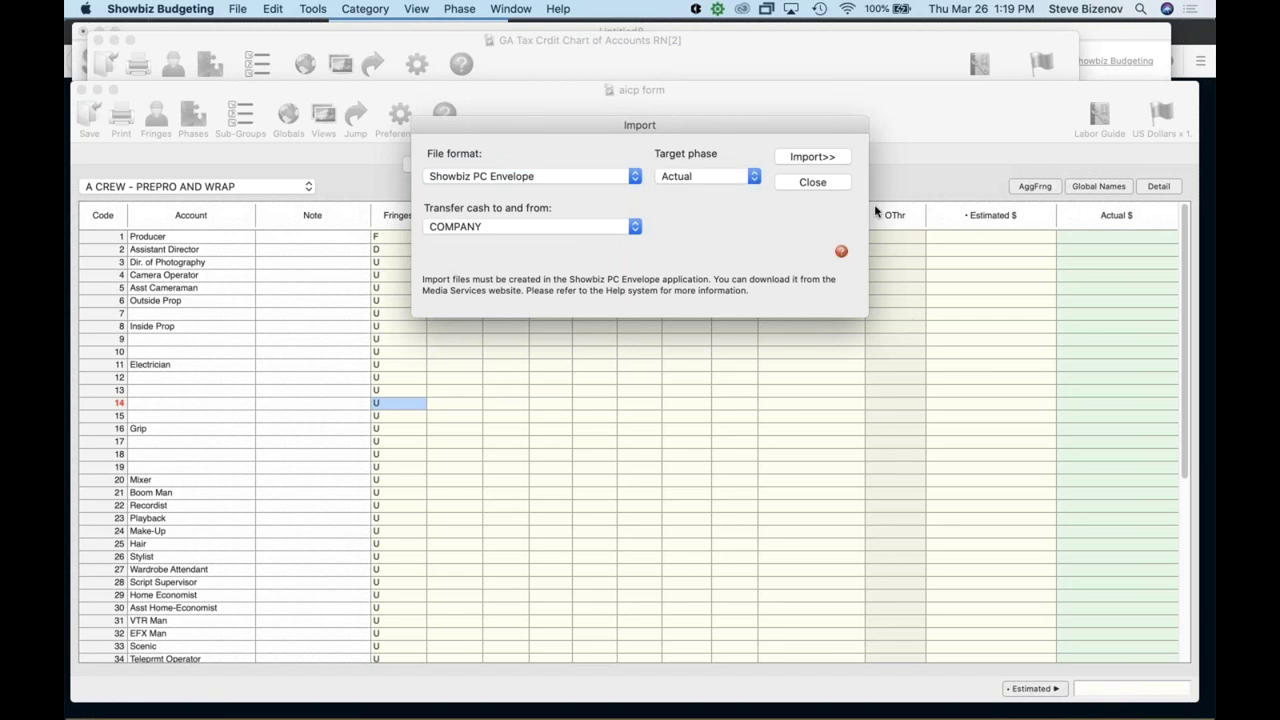
- Import the 11-2-18 PC envelope 3.0rev file from the Showbiz PC Envelope 4.0 folder
click(820, 158)
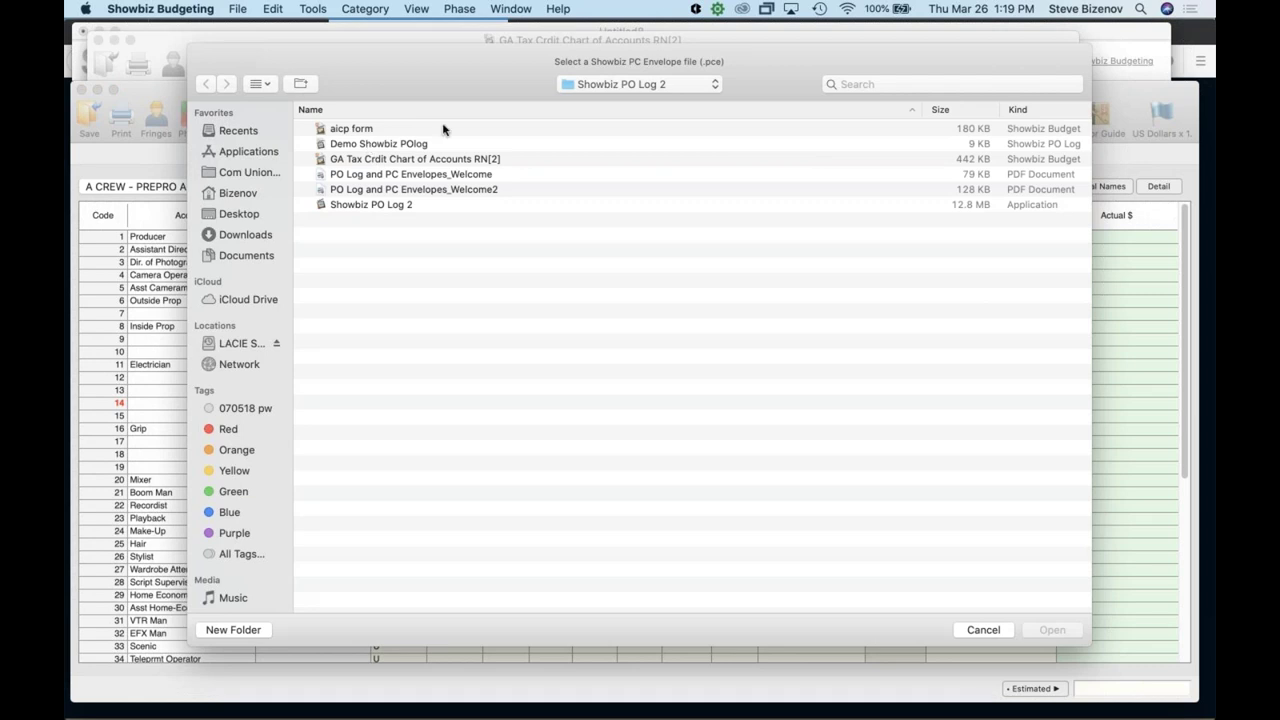
click(619, 86)
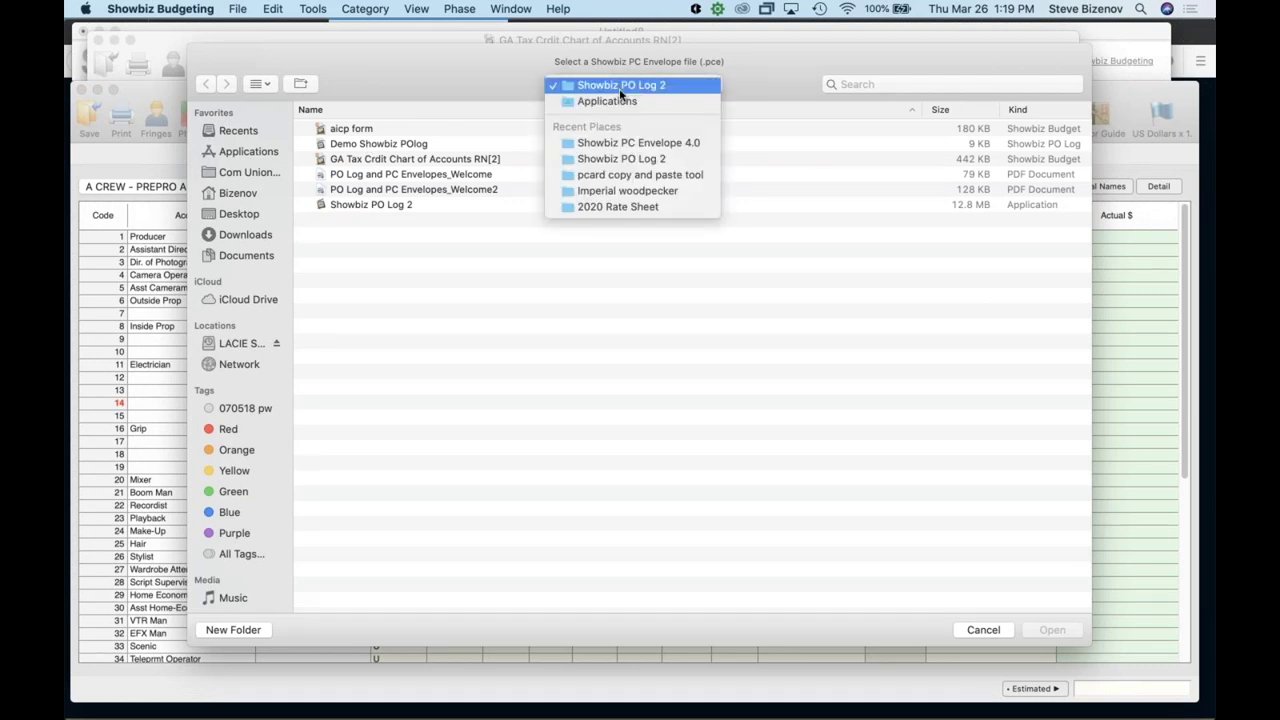
click(606, 147)
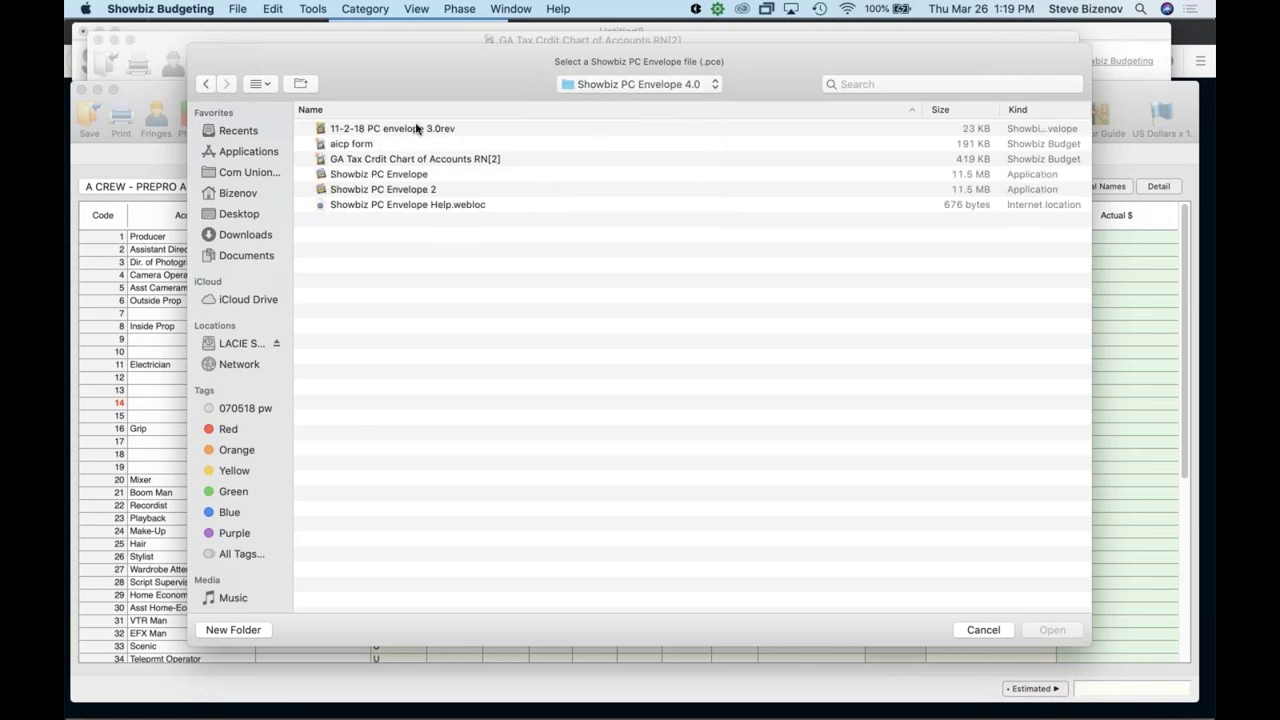
double_click(415, 128)
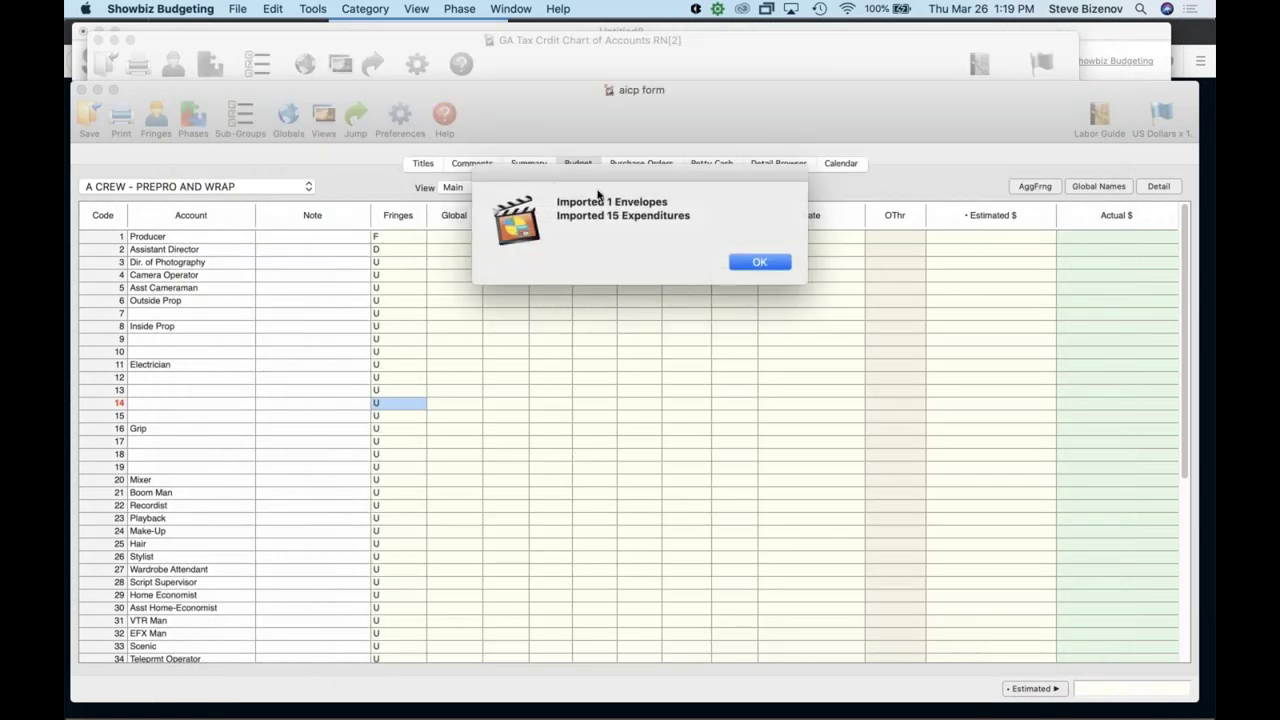
- Acknowledge the import results and close the imported envelope's details
click(744, 264)
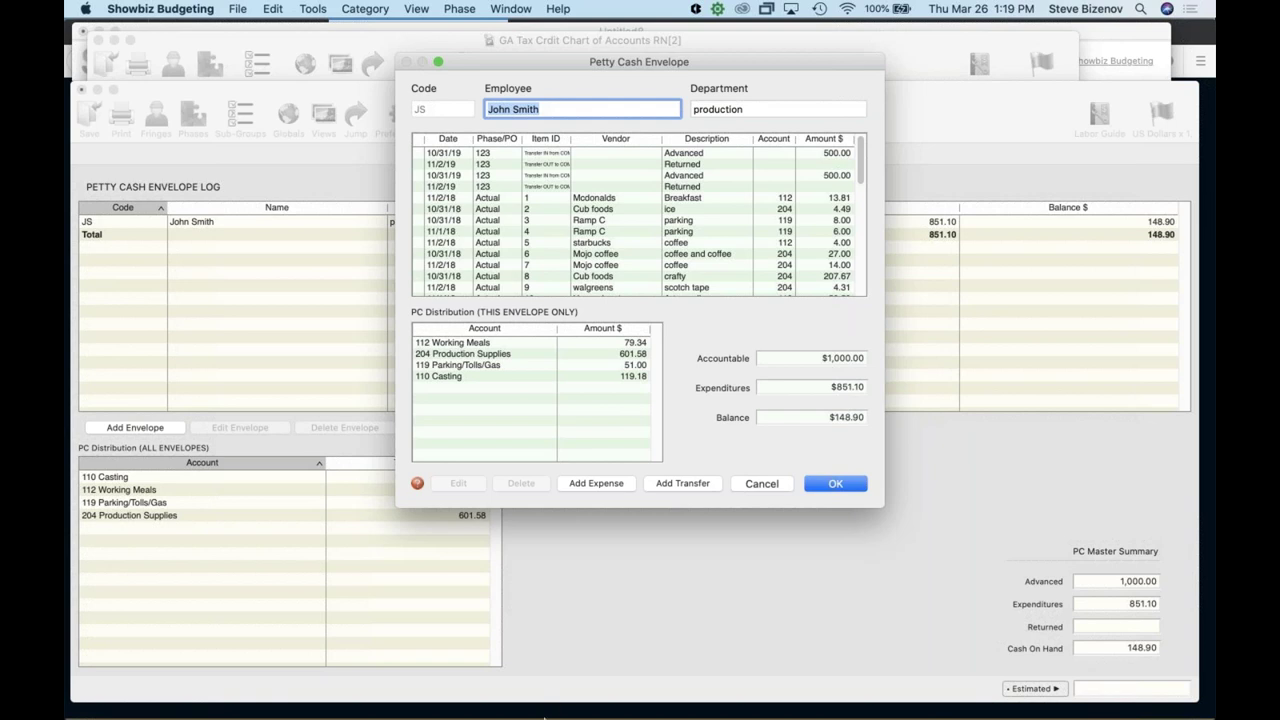
mouse_move(551, 710)
click(842, 489)
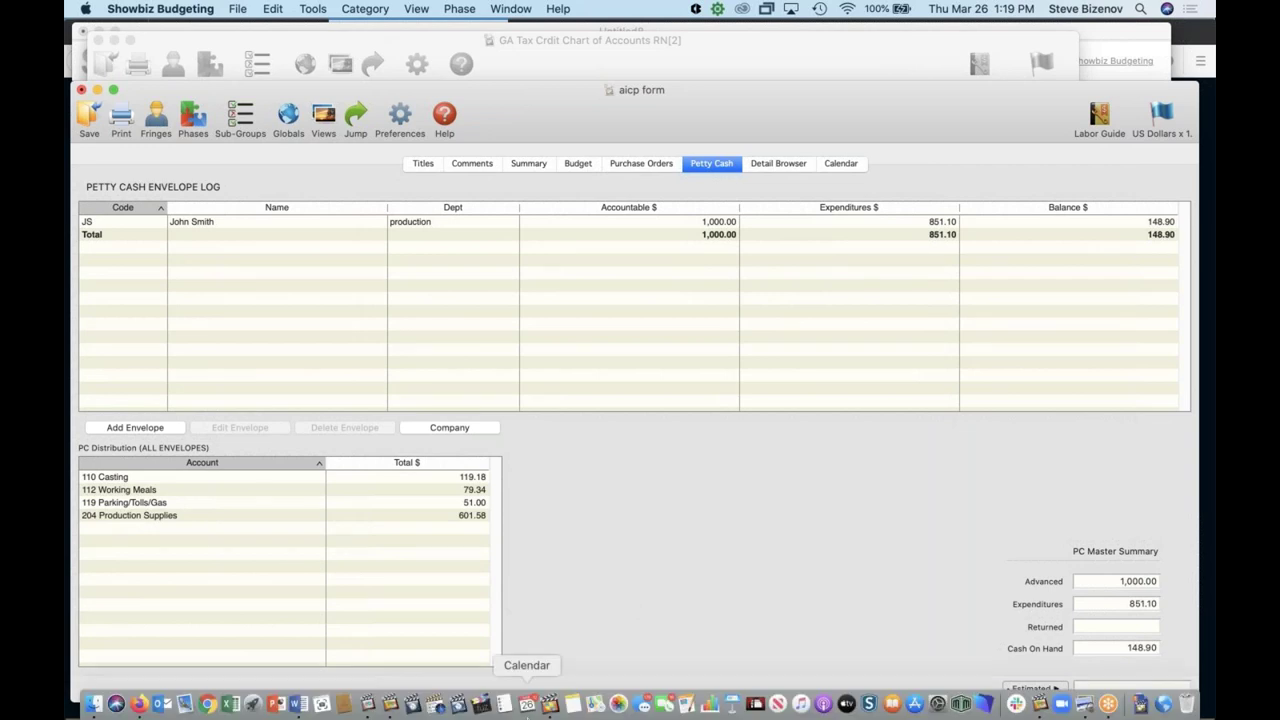
- Return to the aicp form budget and open the imported JS envelope from the Petty Cash log
click(511, 9)
click(524, 43)
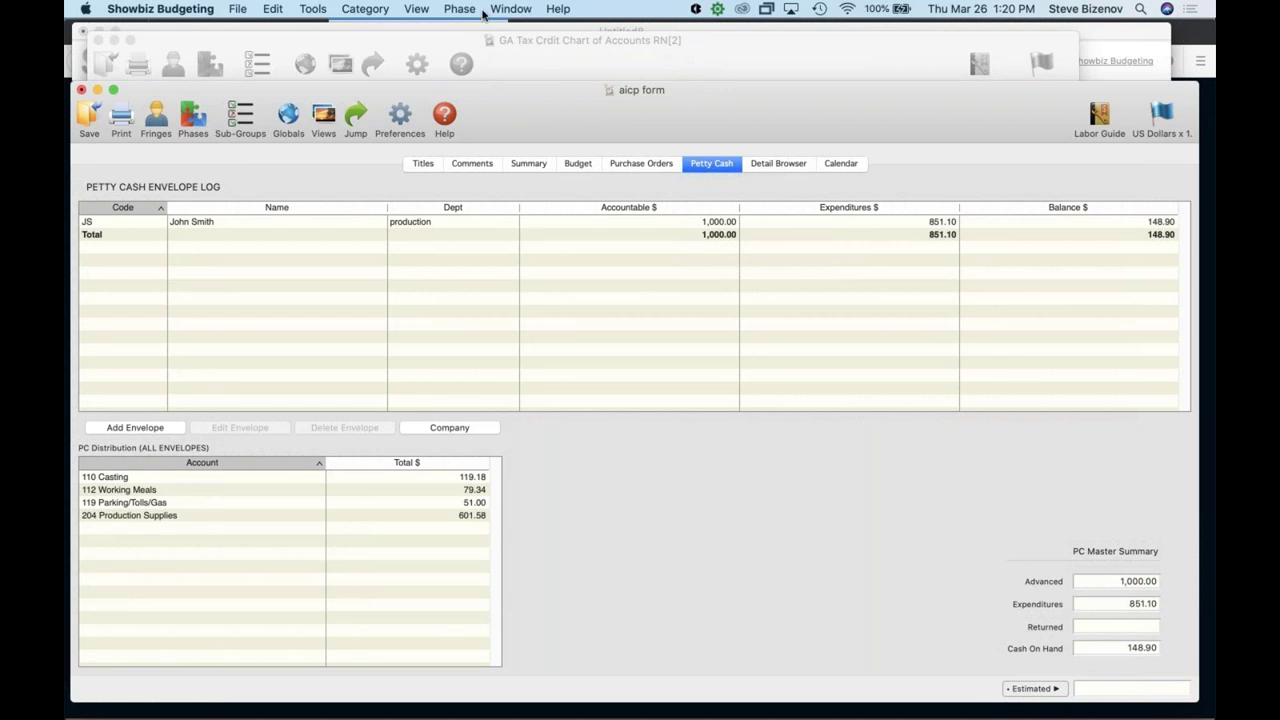
click(507, 9)
click(524, 44)
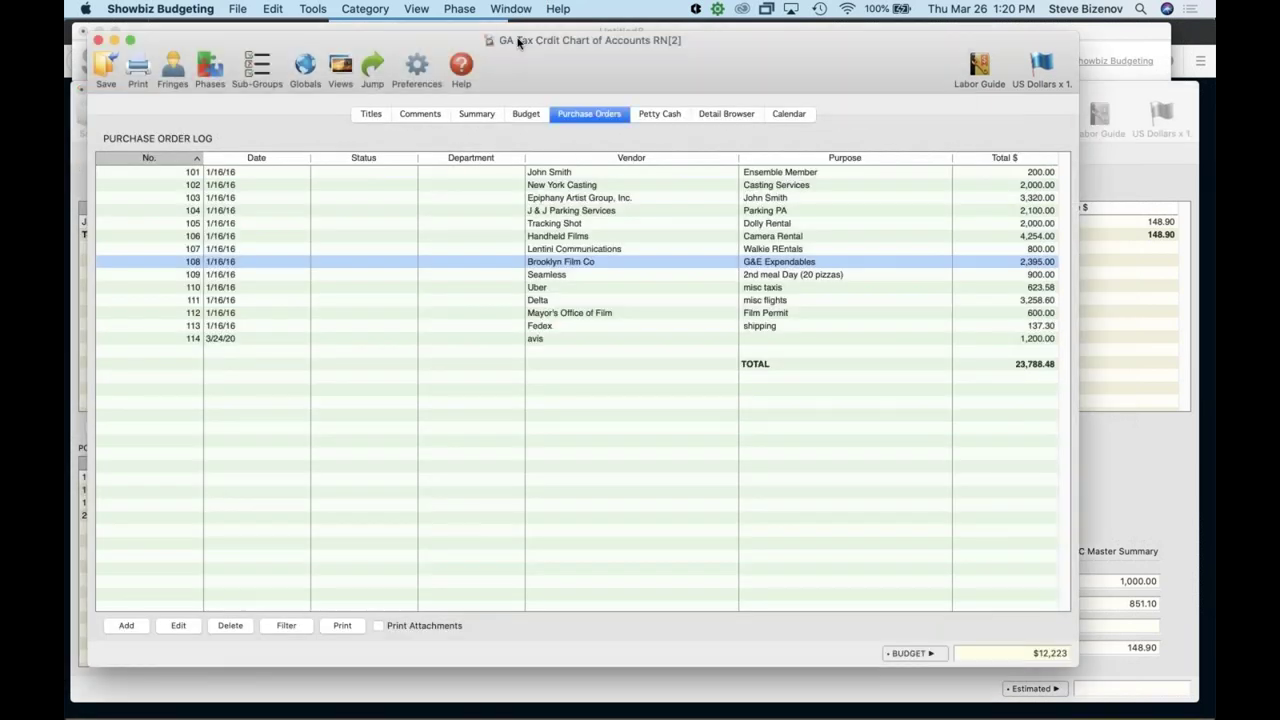
click(511, 9)
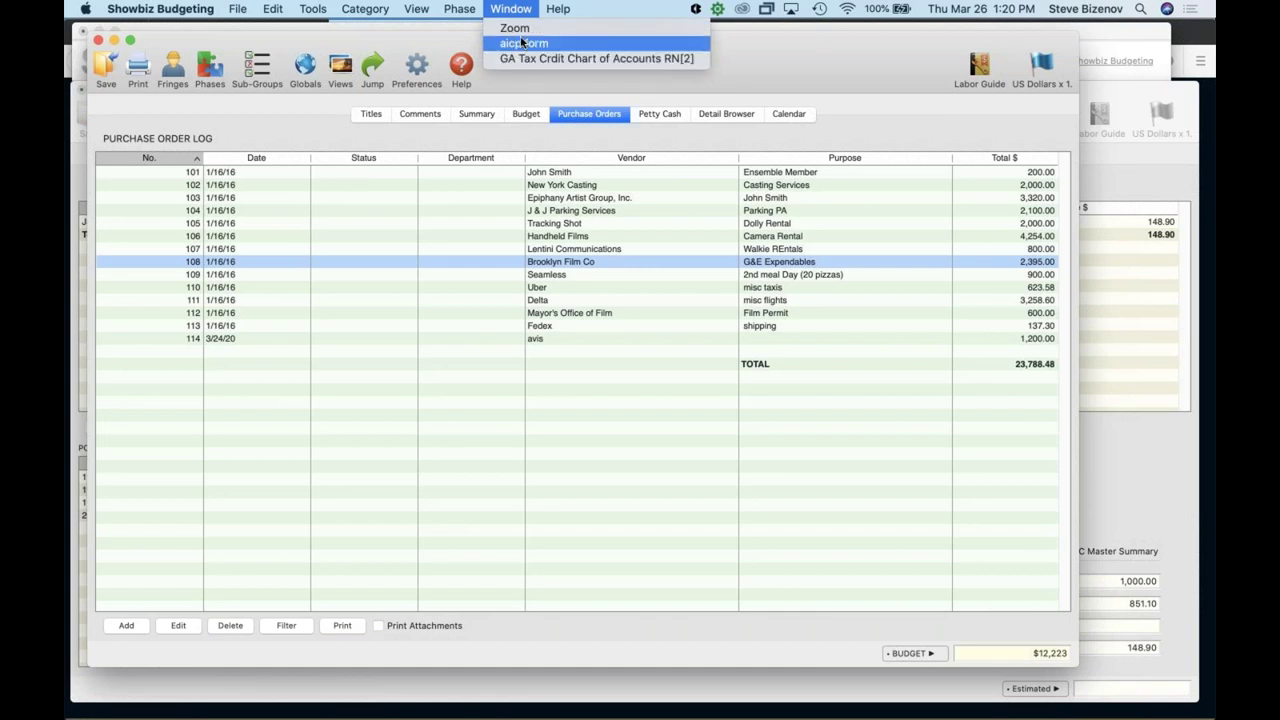
click(522, 43)
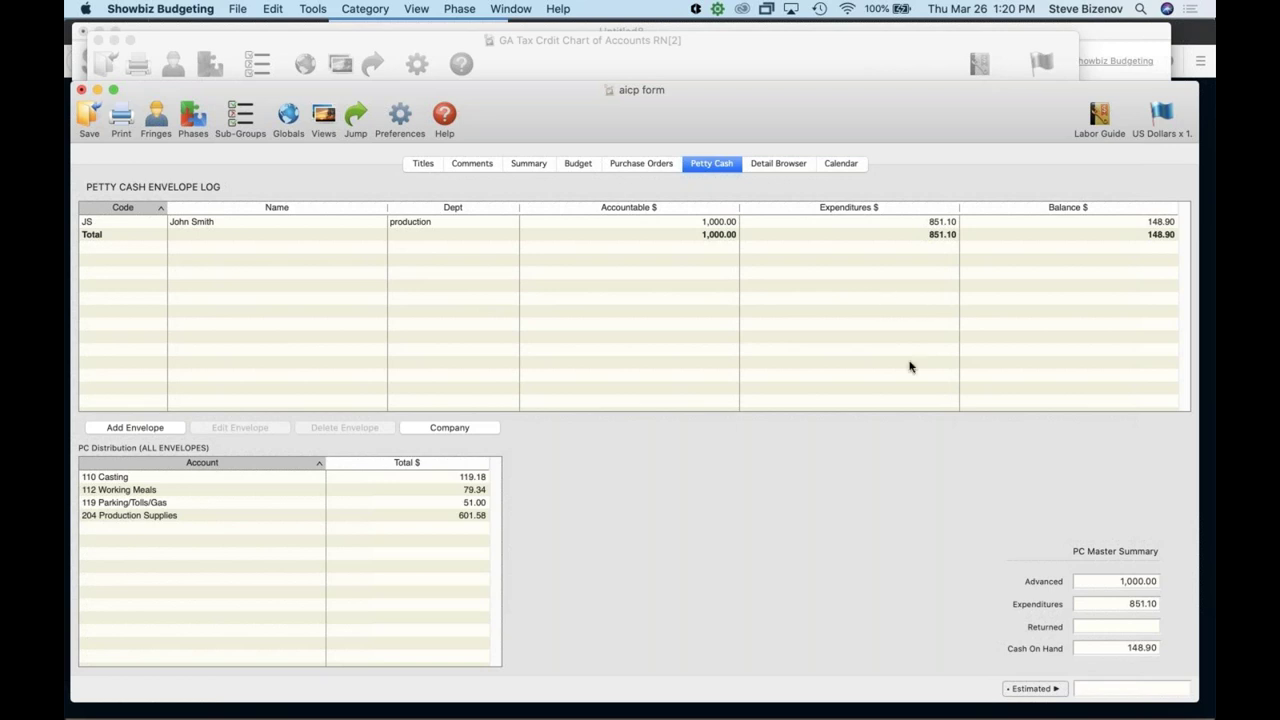
click(435, 222)
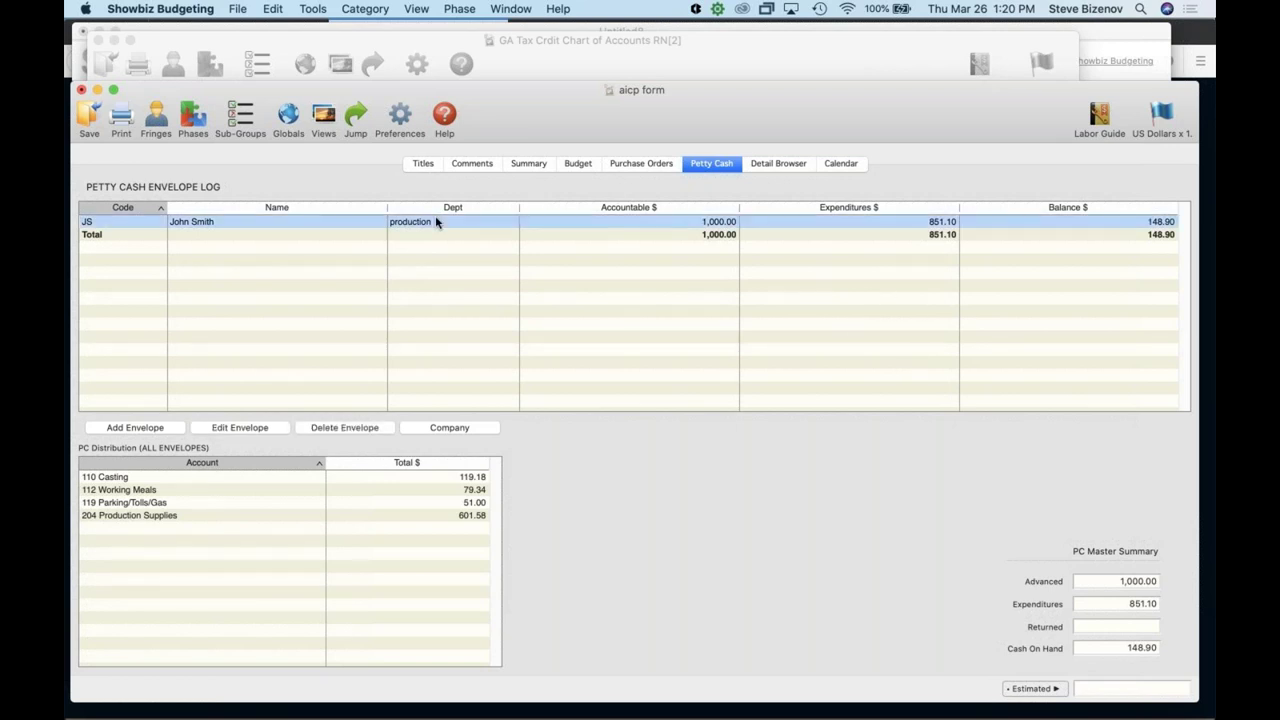
double_click(436, 220)
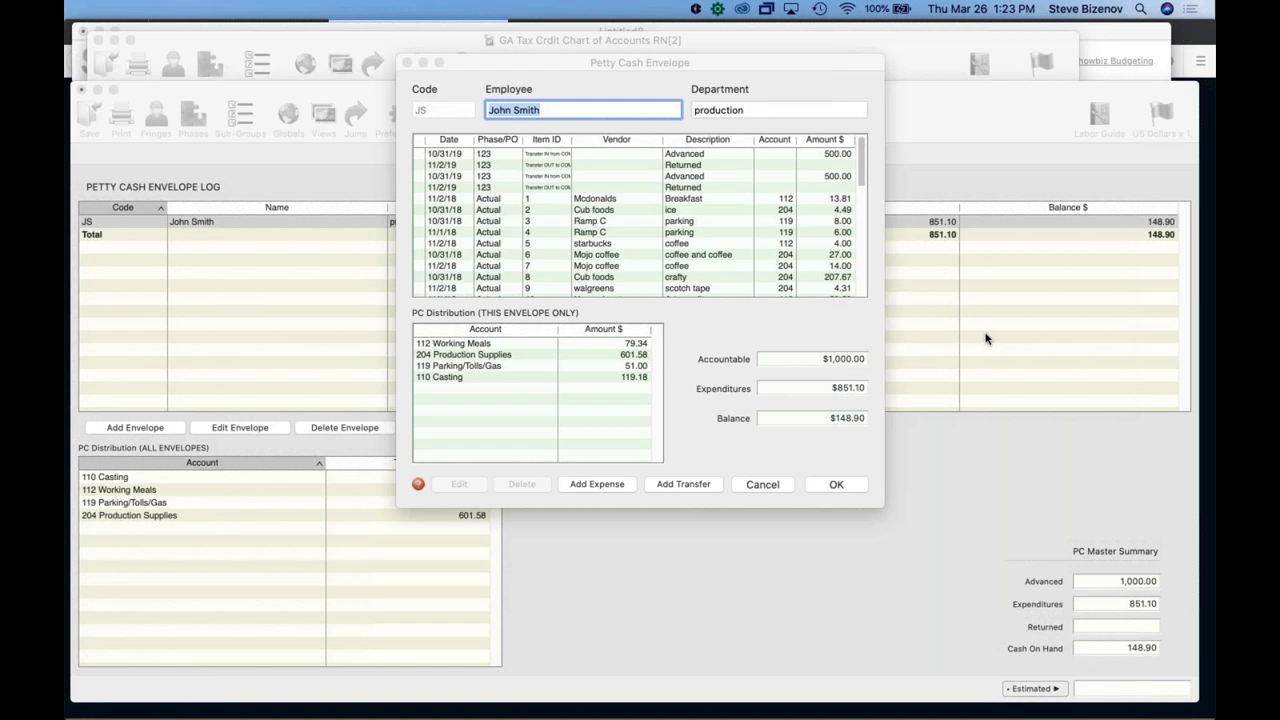
- Leave the envelope details and bring Showbiz PC Envelope with 11-2-18 PC envelope 3.0rev forward
click(705, 370)
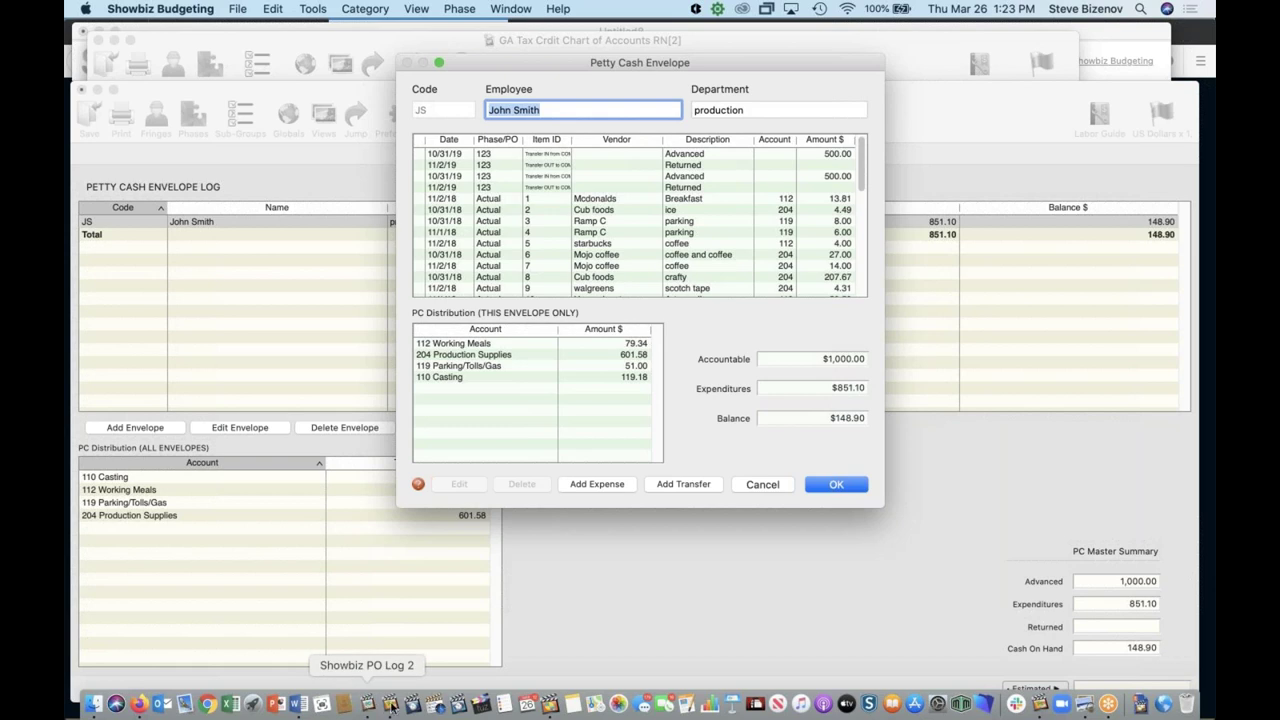
click(391, 703)
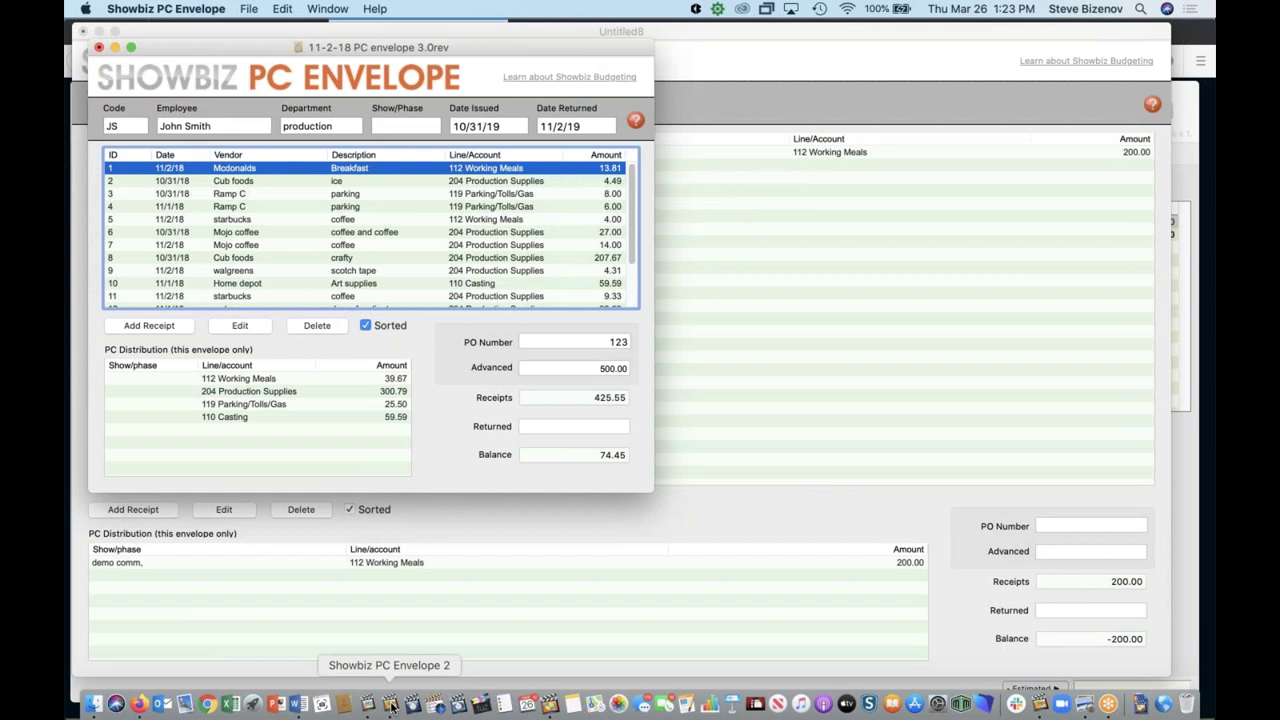
click(246, 9)
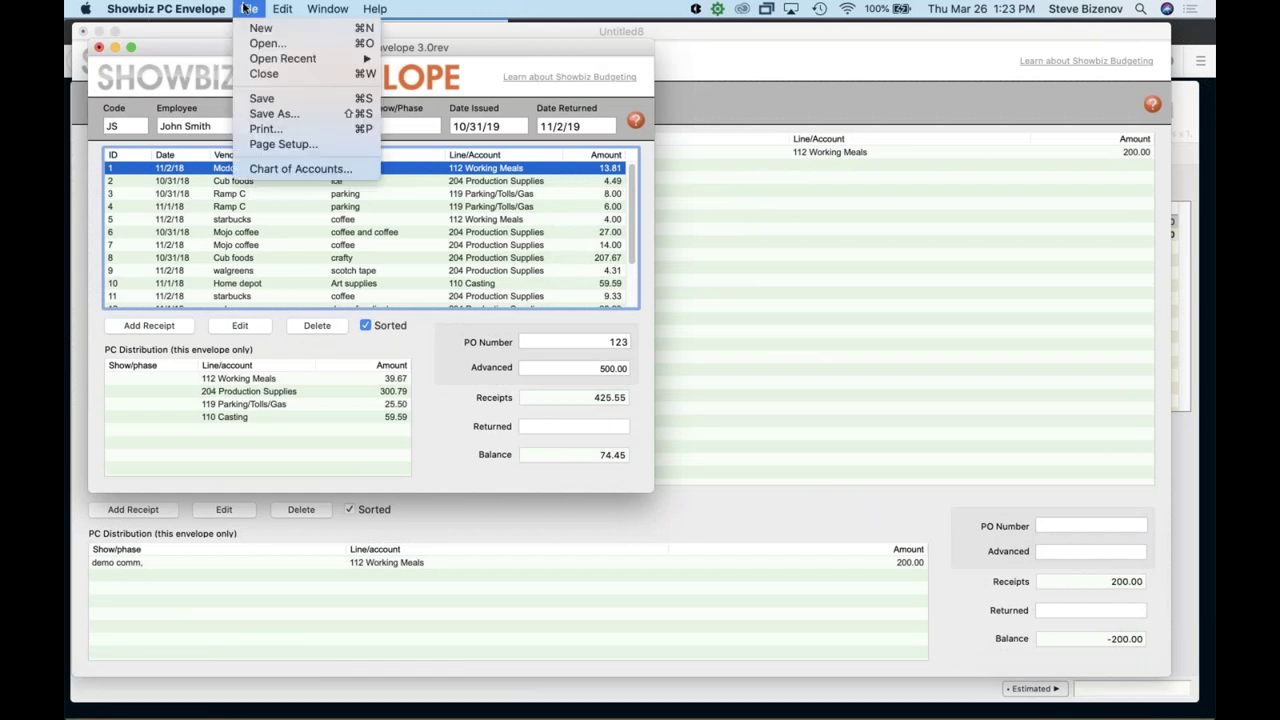
click(237, 128)
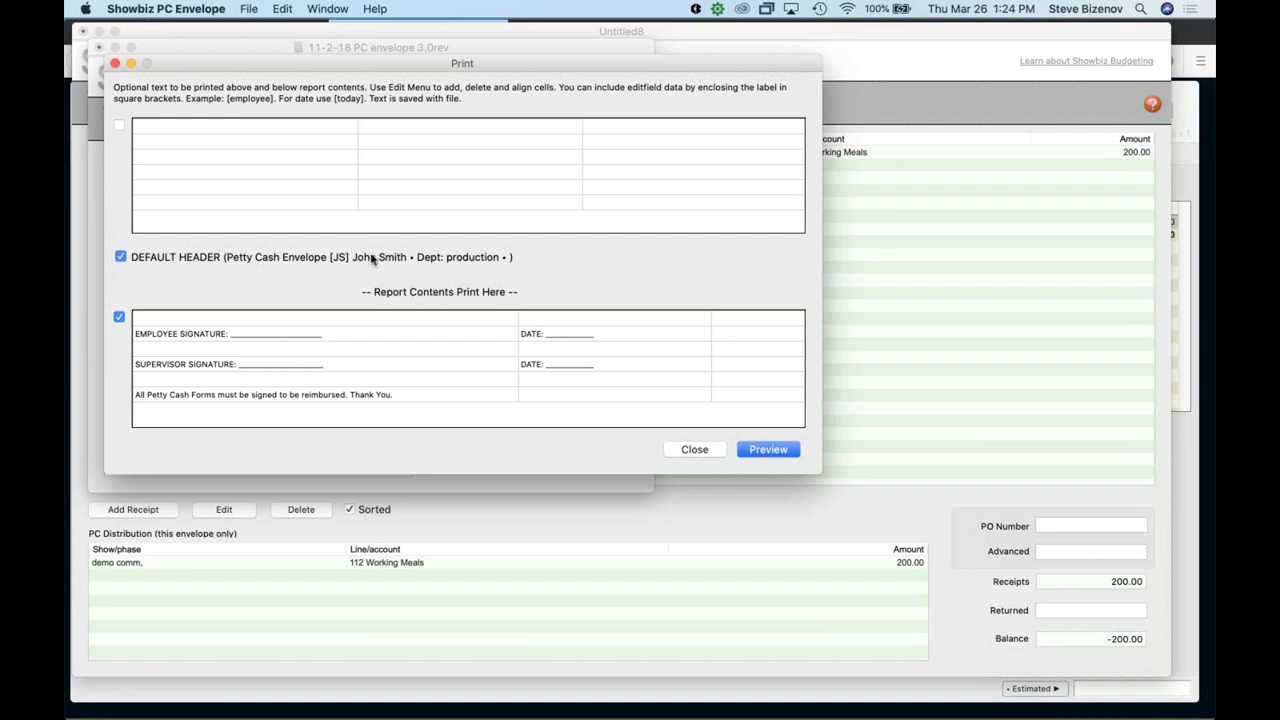
click(687, 451)
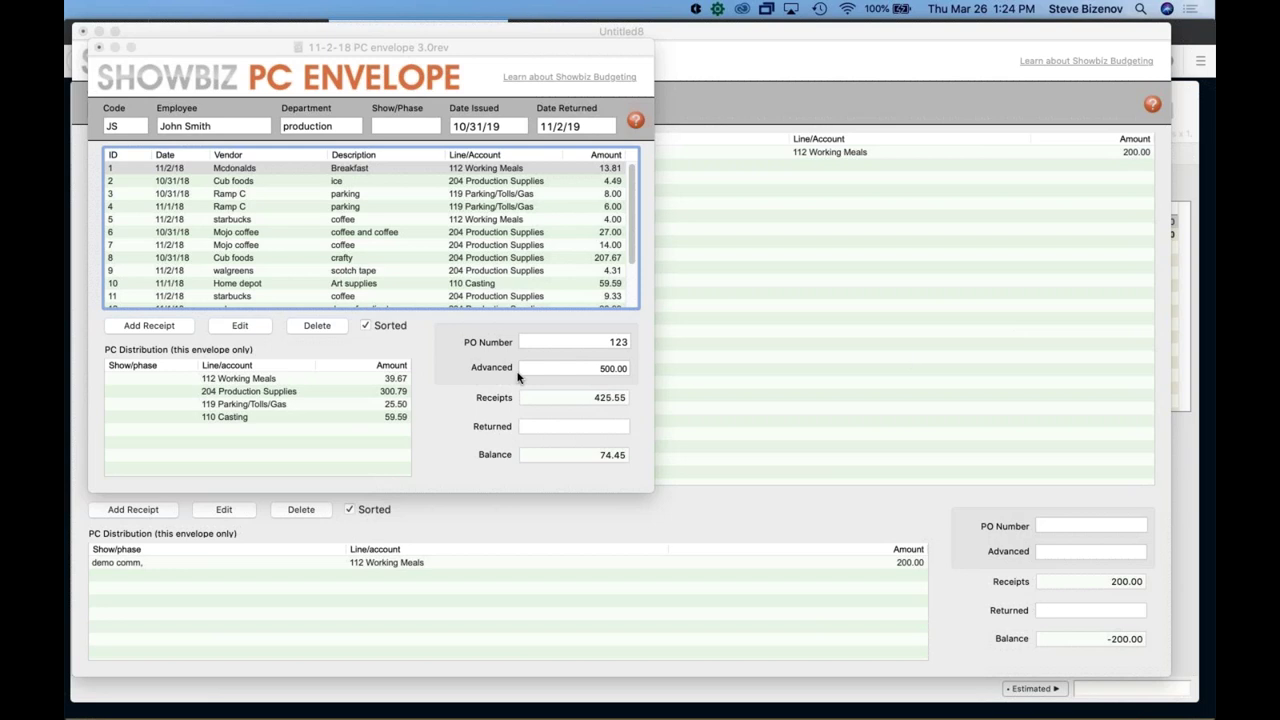
click(145, 325)
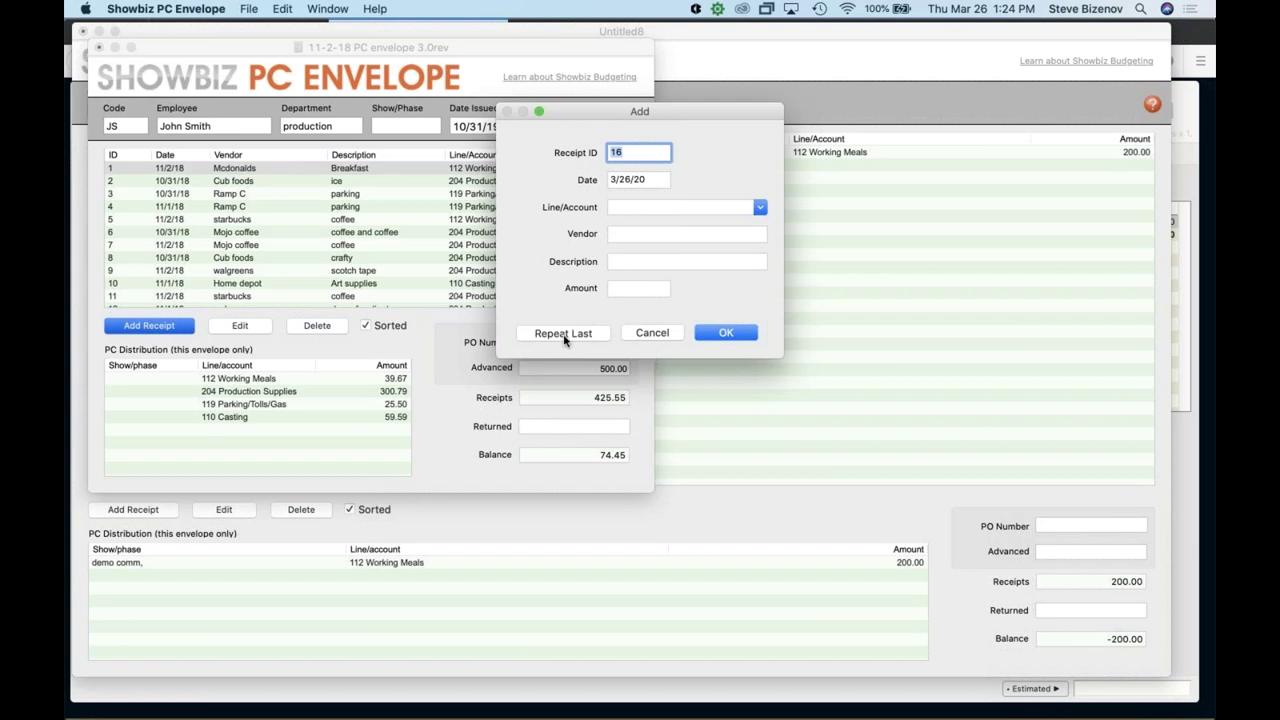
click(651, 333)
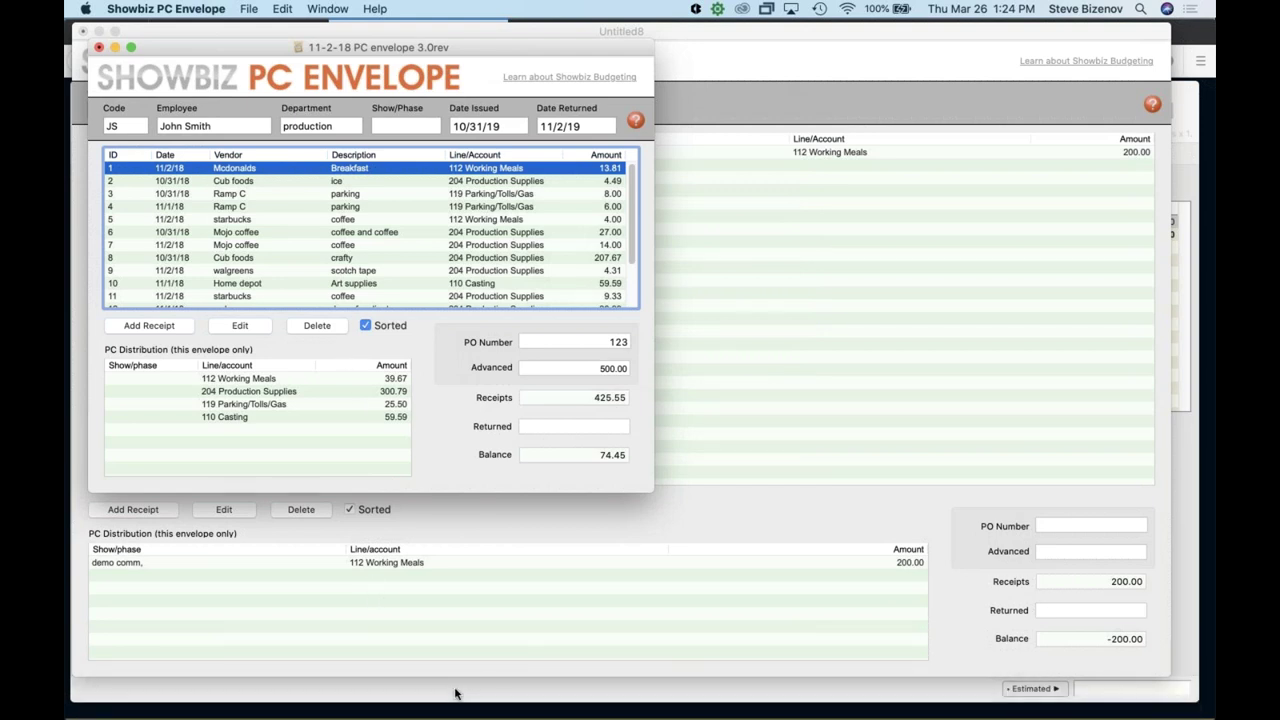
mouse_move(410, 708)
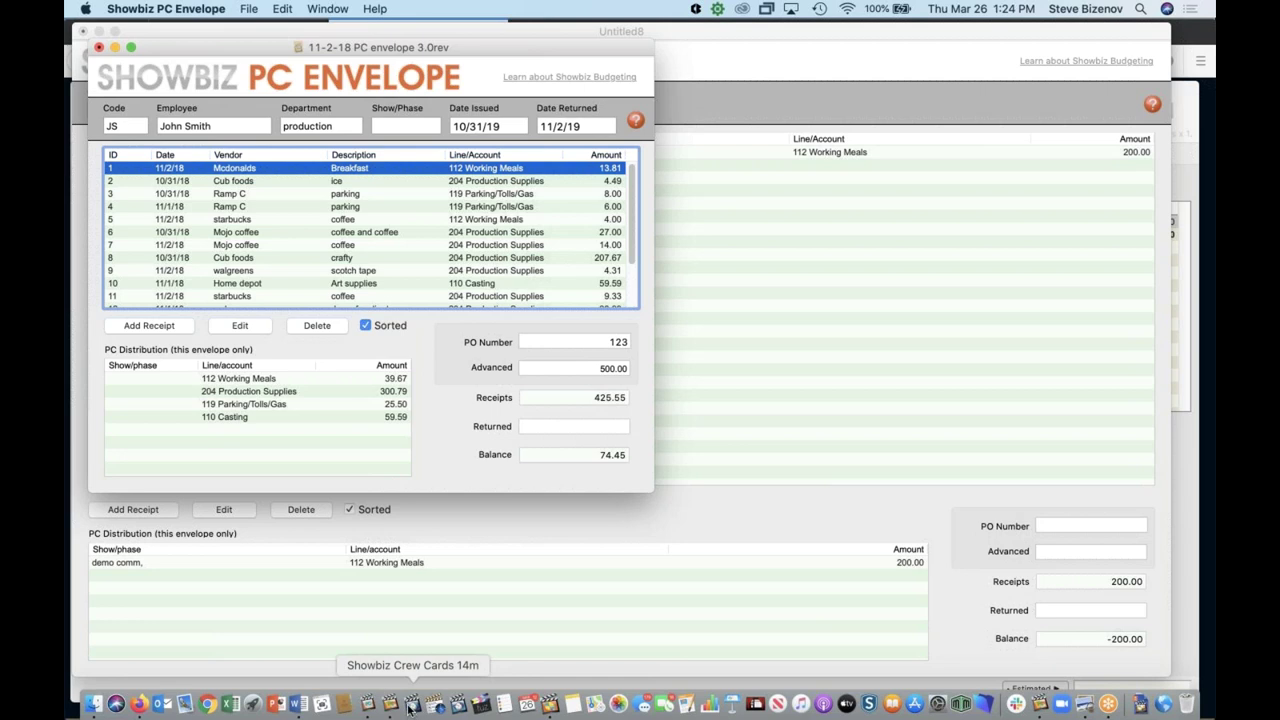
- In Showbiz PO Log, add new purchase order 115 with pay type Credit Card
click(366, 704)
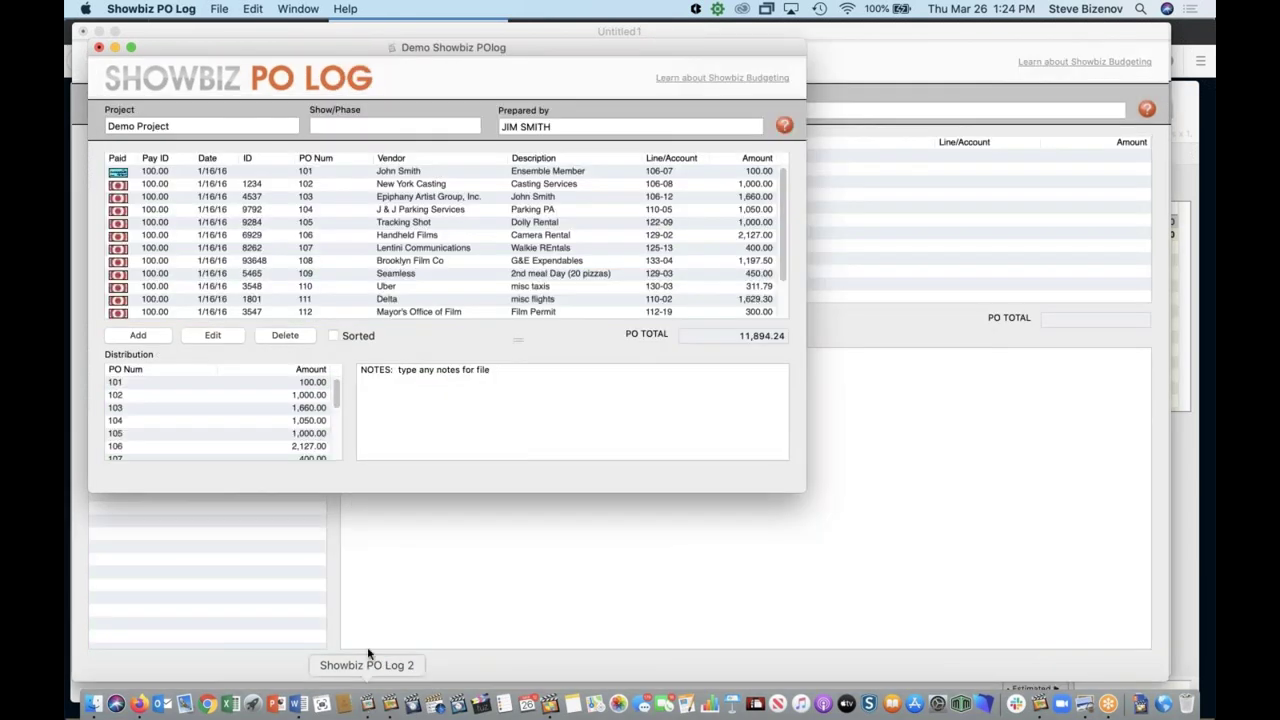
click(138, 336)
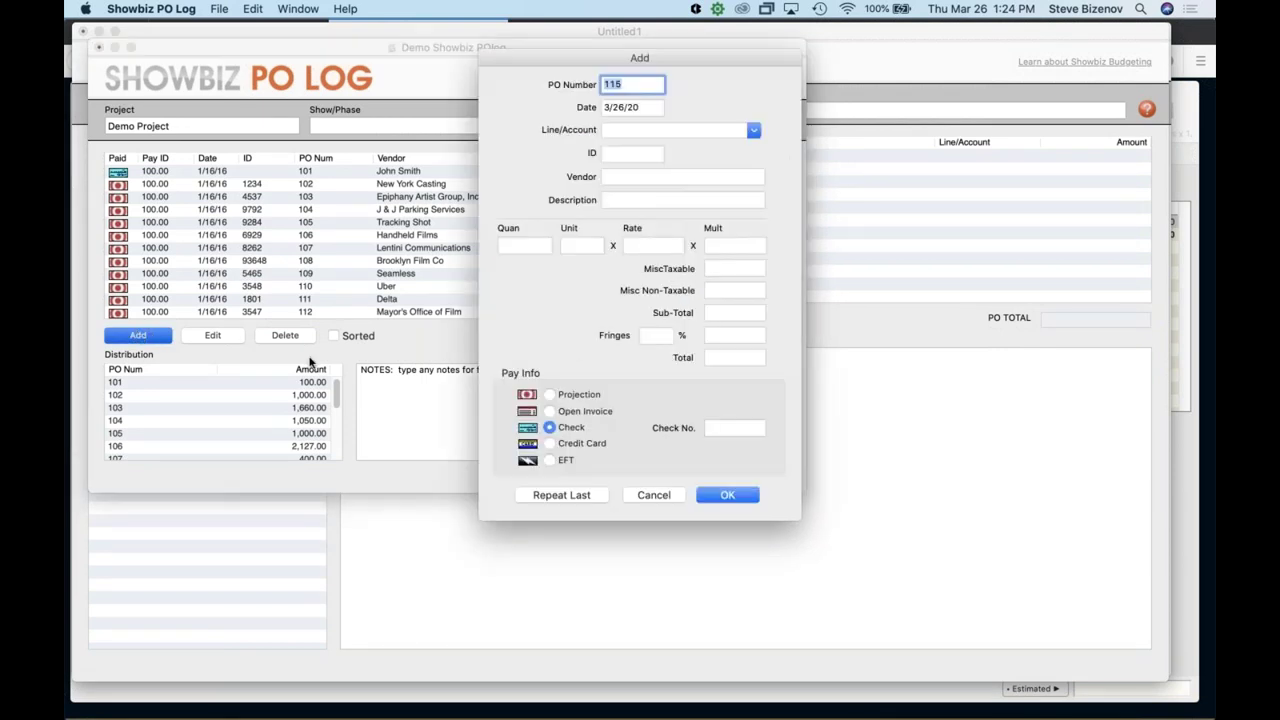
click(549, 445)
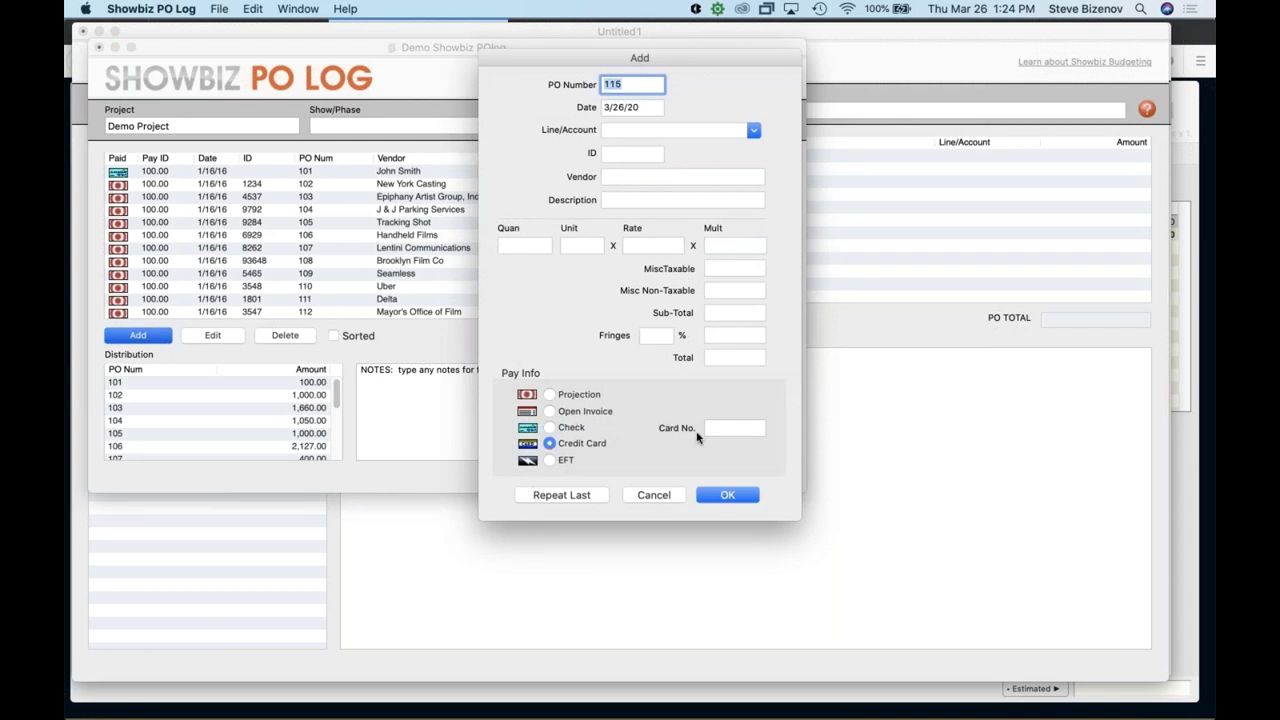